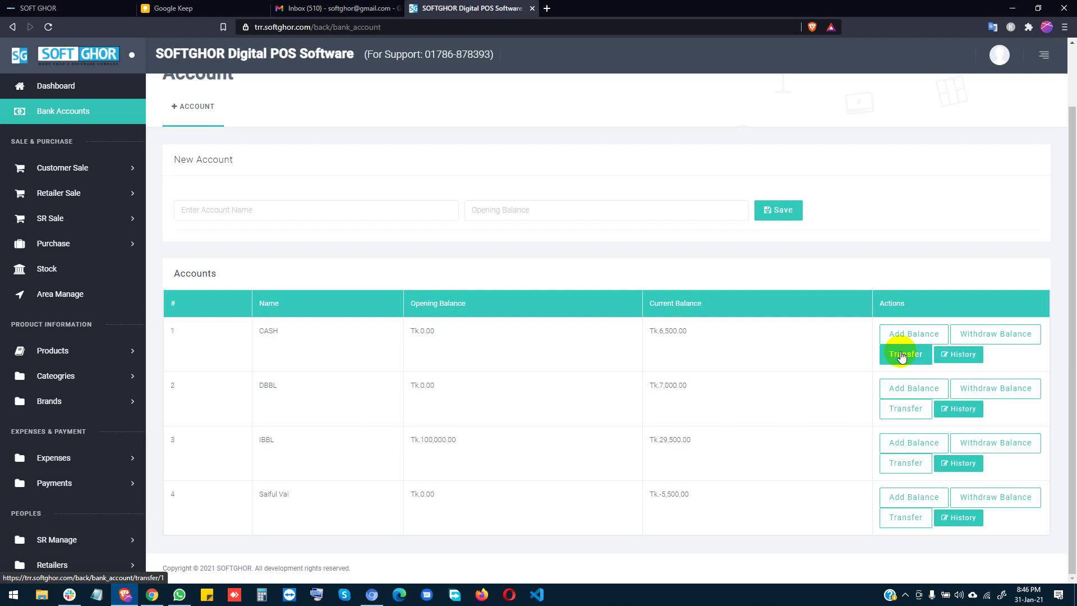
Open a new retailer sale and look at the brands available for selection
{"action": "left_click", "coordinate": [85, 168]}
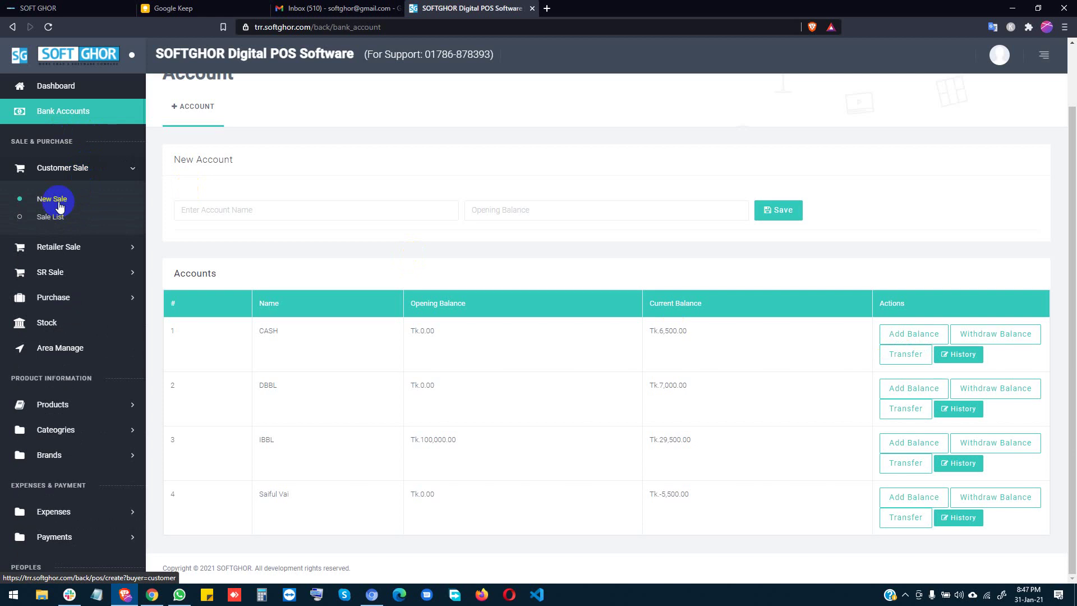
{"action": "left_click", "coordinate": [66, 241]}
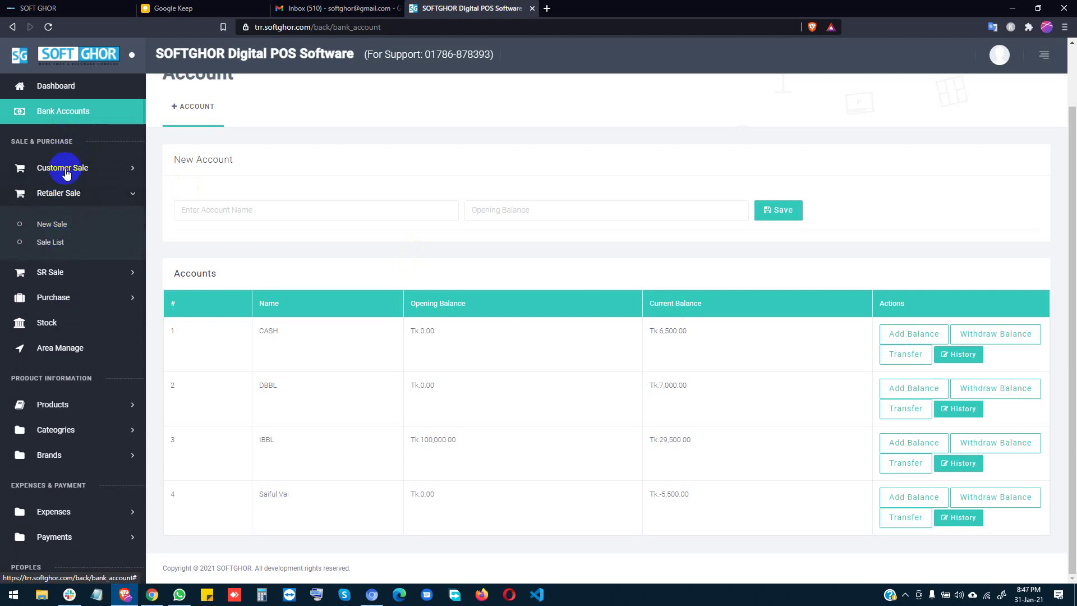
{"action": "left_click", "coordinate": [68, 225]}
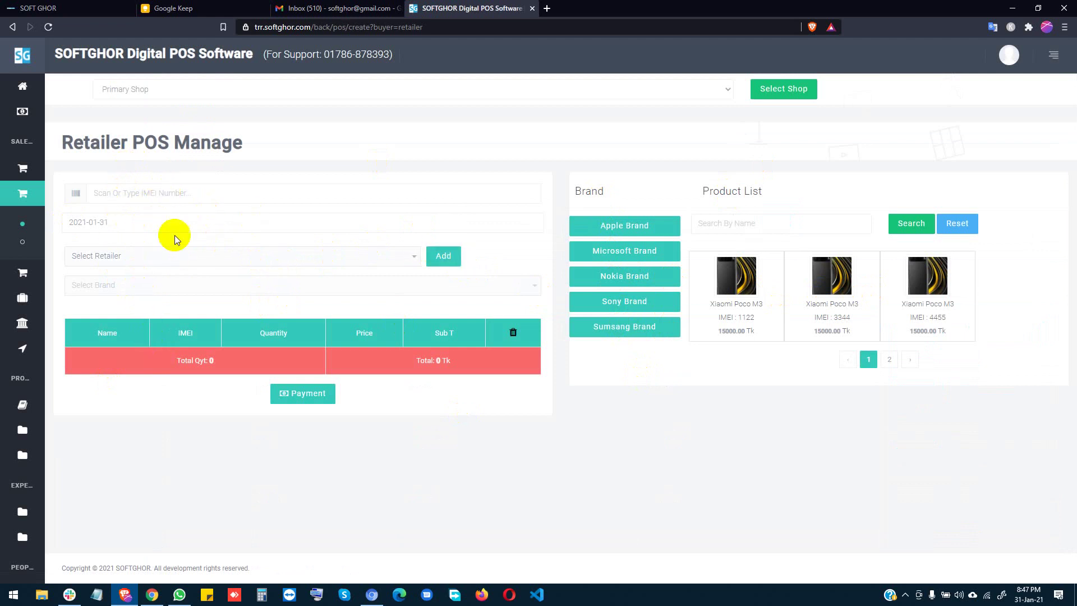
{"action": "left_click", "coordinate": [186, 283]}
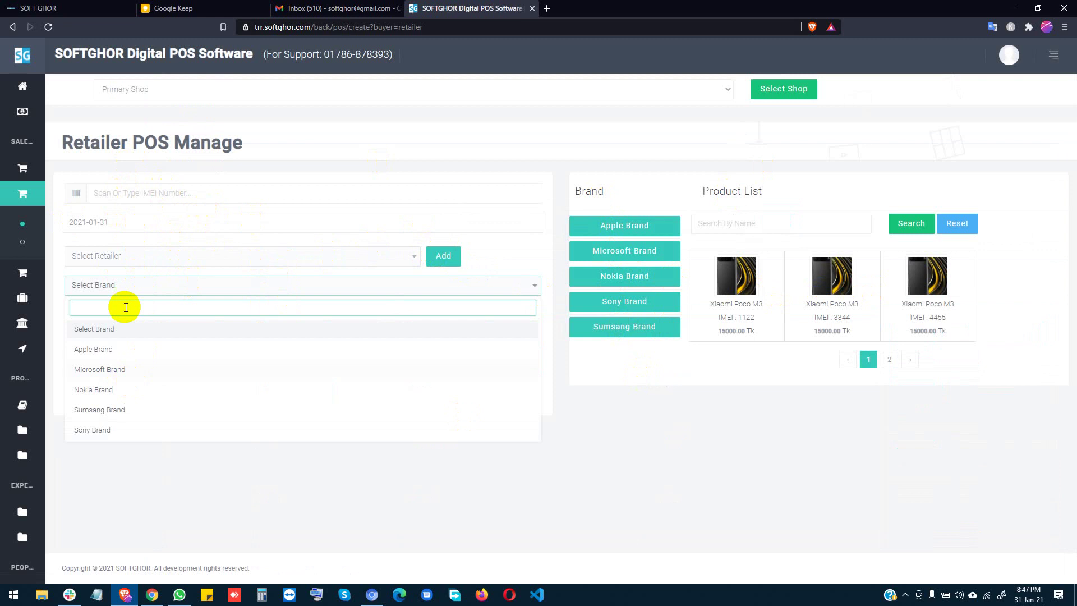
{"action": "left_click", "coordinate": [465, 533]}
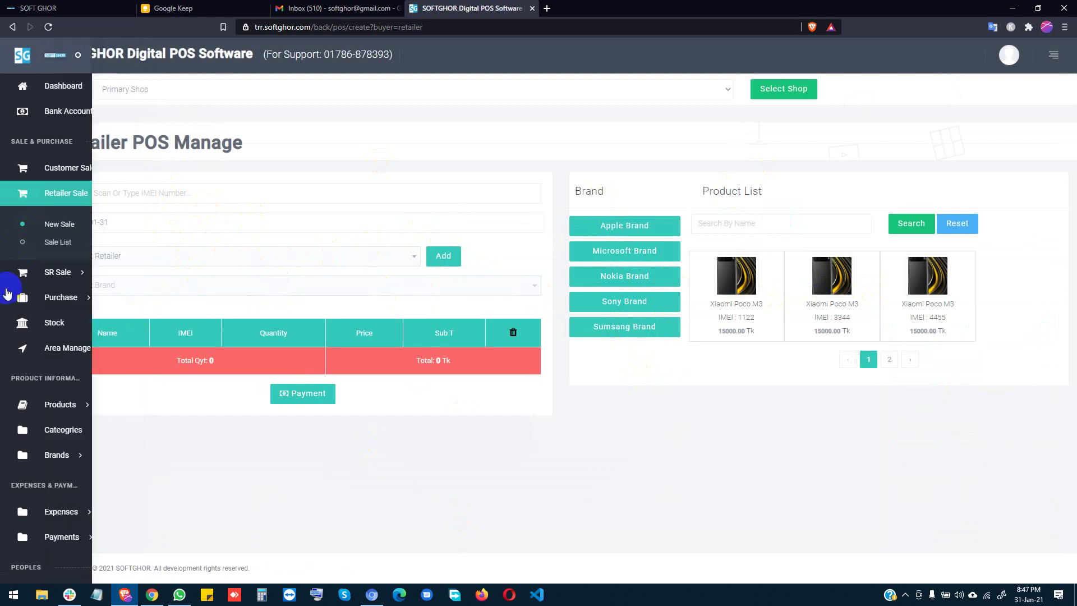
Return to the dashboard and look at the SR sale and purchase options
{"action": "left_click", "coordinate": [59, 275]}
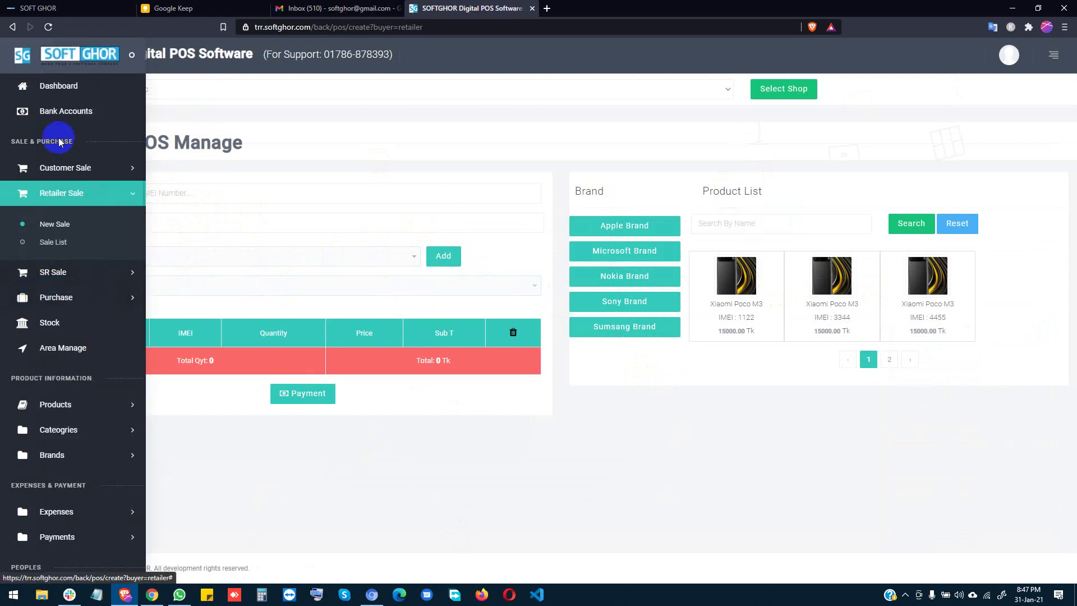
{"action": "left_click", "coordinate": [60, 90]}
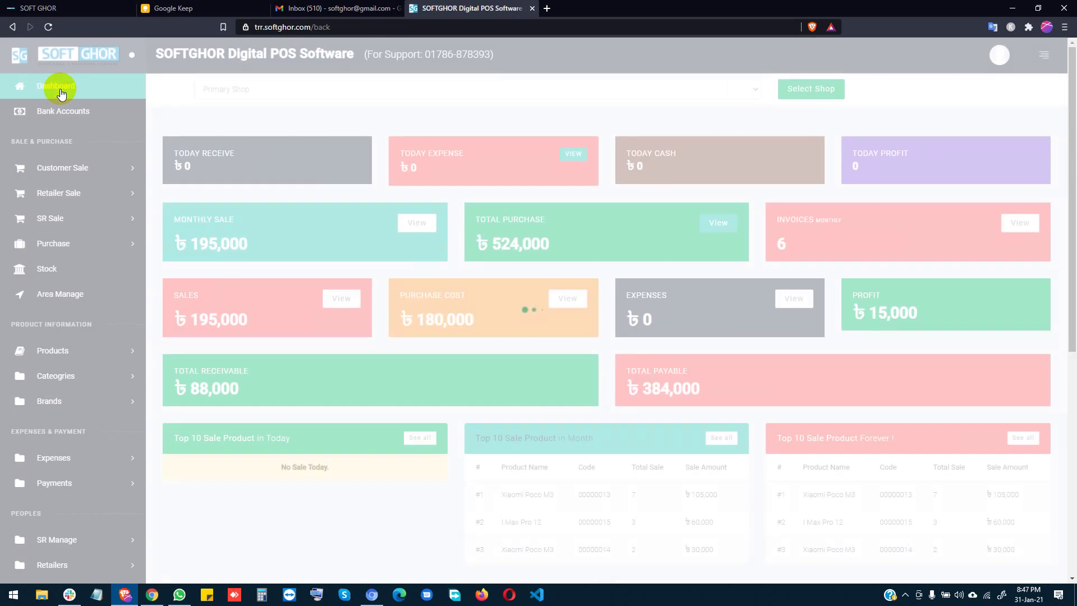
{"action": "left_click", "coordinate": [68, 226]}
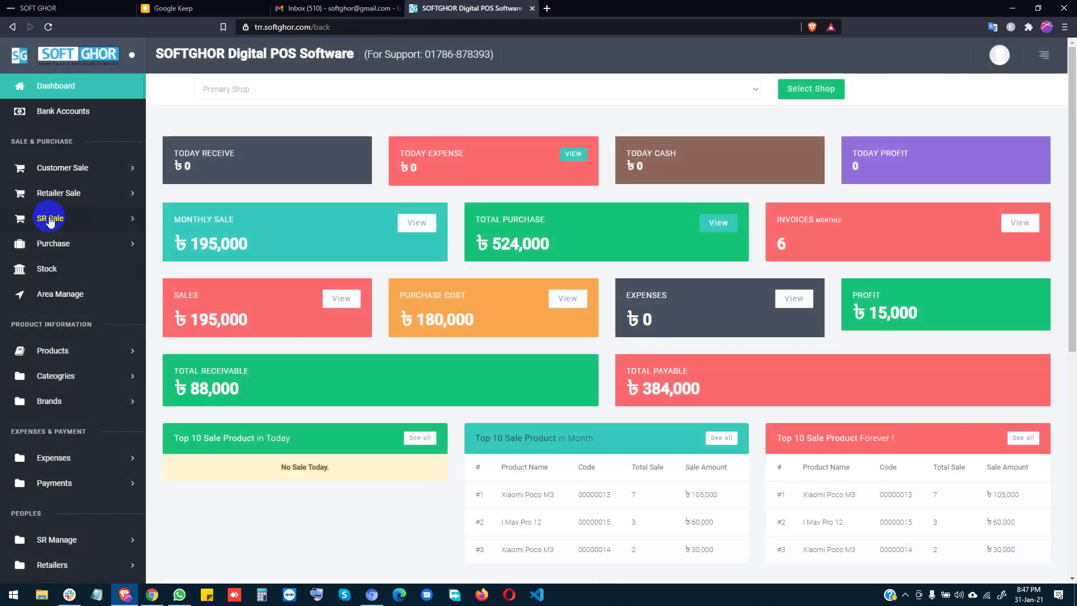
{"action": "left_click", "coordinate": [58, 222]}
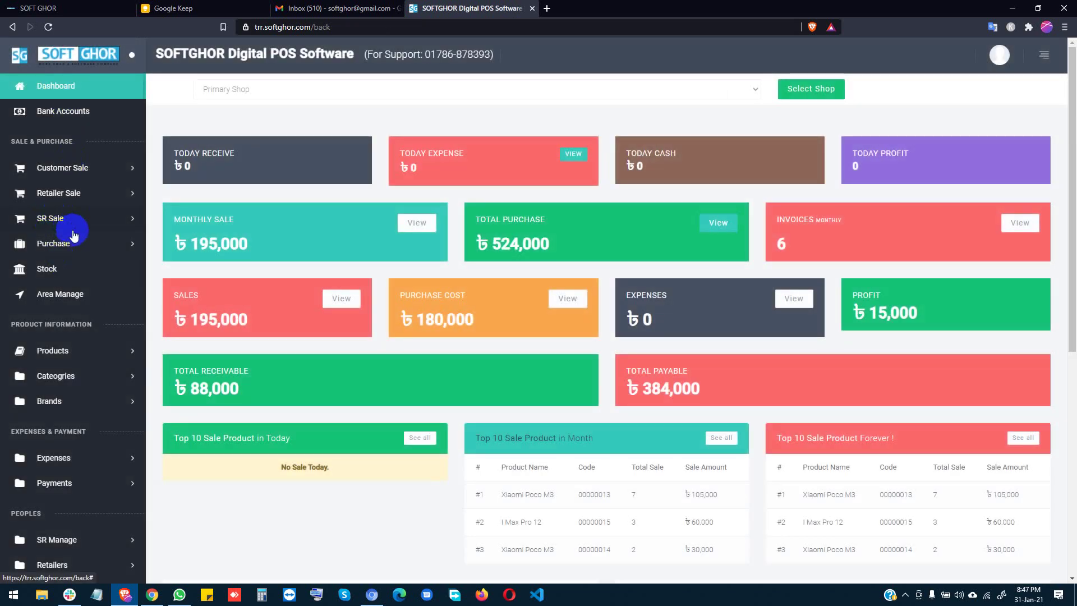
{"action": "left_click", "coordinate": [76, 242]}
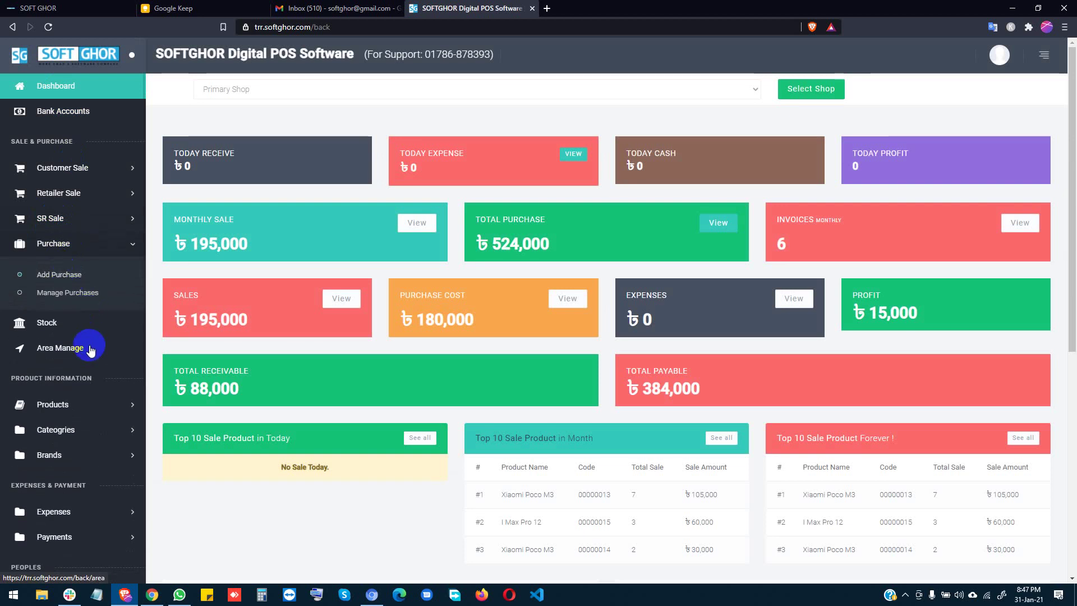
Open the product stock list and look at the transfer actions offered for each product
{"action": "left_click", "coordinate": [50, 328]}
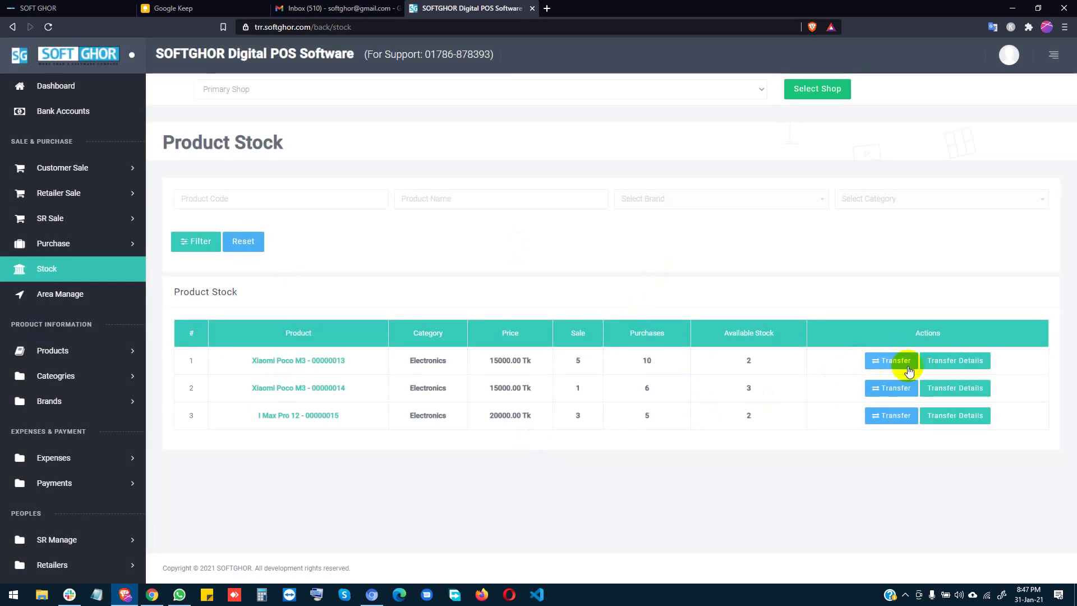
{"action": "left_click", "coordinate": [940, 365]}
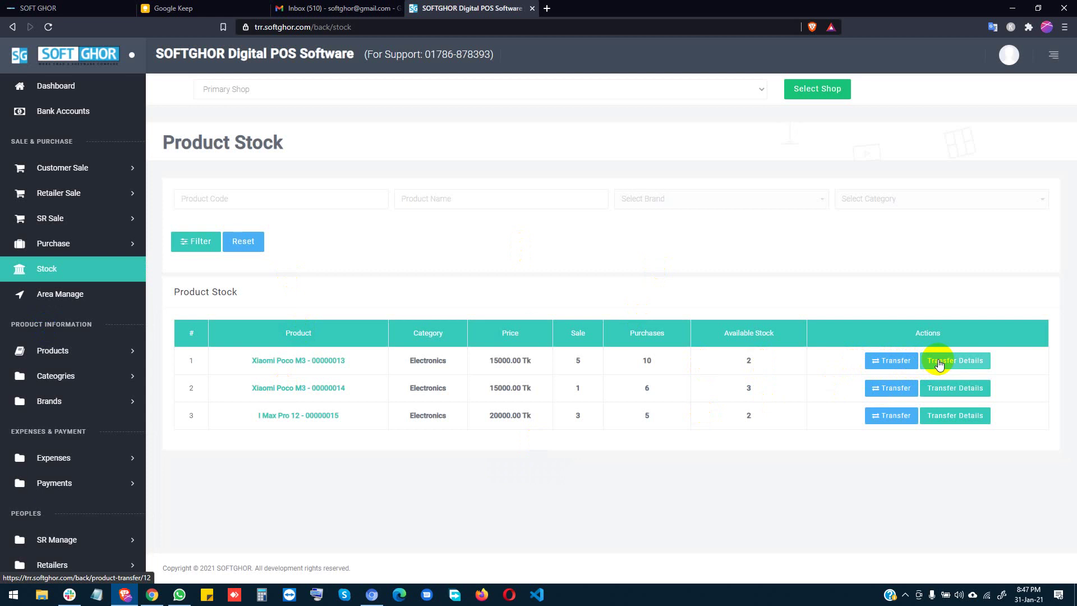
{"action": "left_click", "coordinate": [59, 301]}
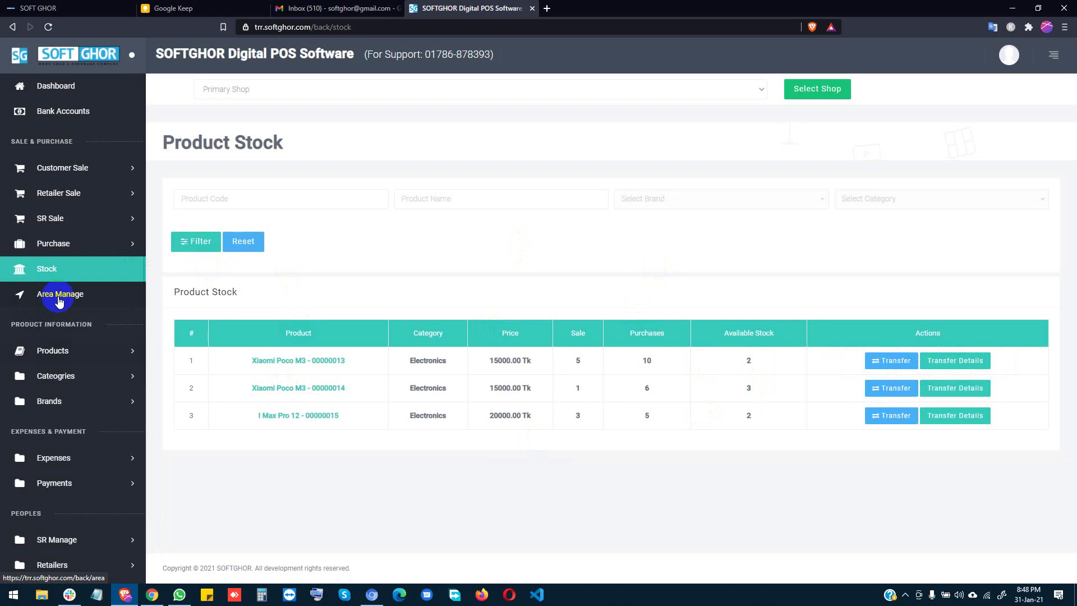
Open the product management list and look through all its products
{"action": "left_click", "coordinate": [79, 350]}
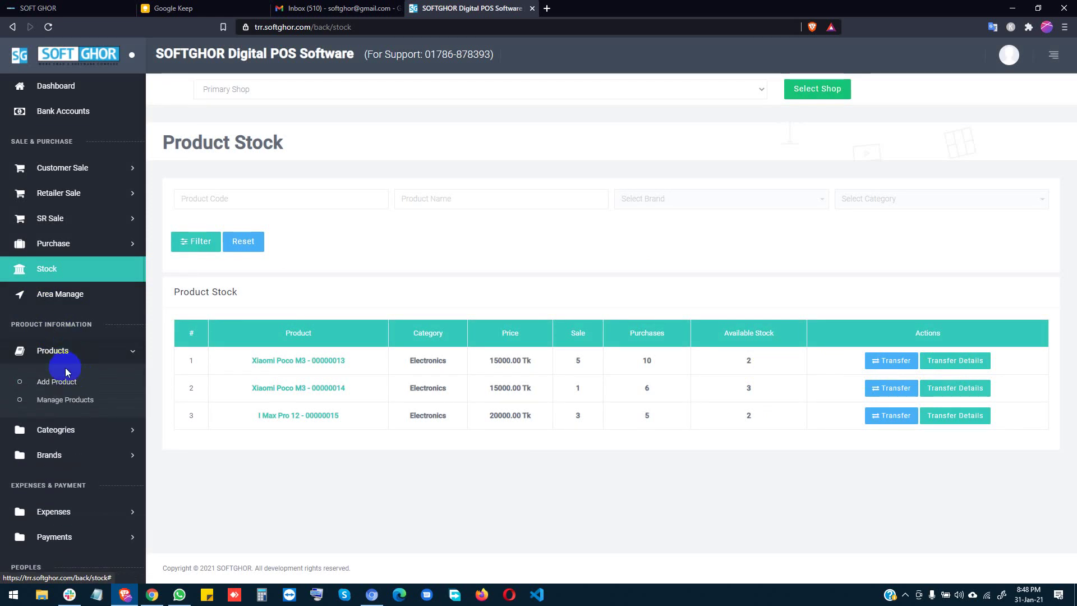
{"action": "left_click", "coordinate": [73, 403]}
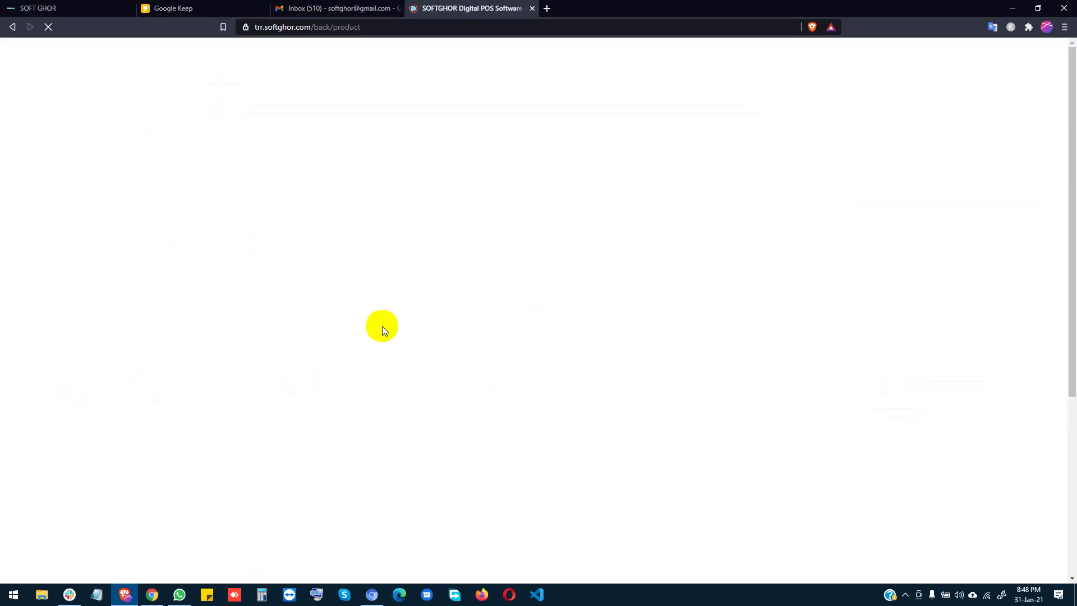
{"action": "scroll", "coordinate": [497, 396], "scroll_direction": "down", "scroll_amount": 5}
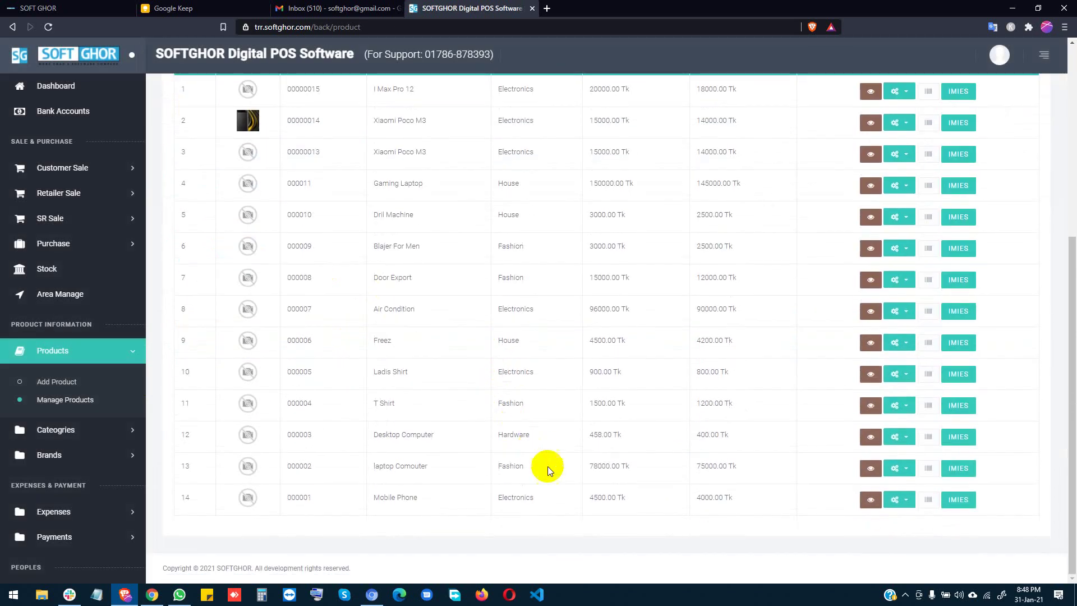
{"action": "scroll", "coordinate": [555, 471], "scroll_direction": "up", "scroll_amount": 5}
Examine the product list's code, name and category filters without applying any
{"action": "left_click", "coordinate": [242, 234]}
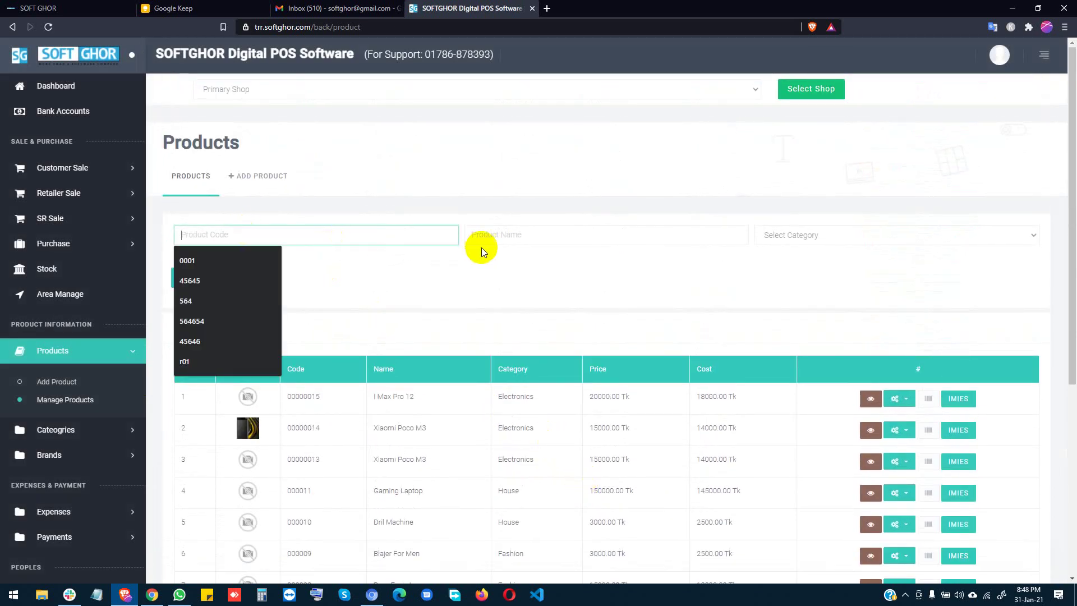
{"action": "left_click", "coordinate": [681, 236]}
{"action": "left_click", "coordinate": [820, 235]}
{"action": "left_click", "coordinate": [539, 284]}
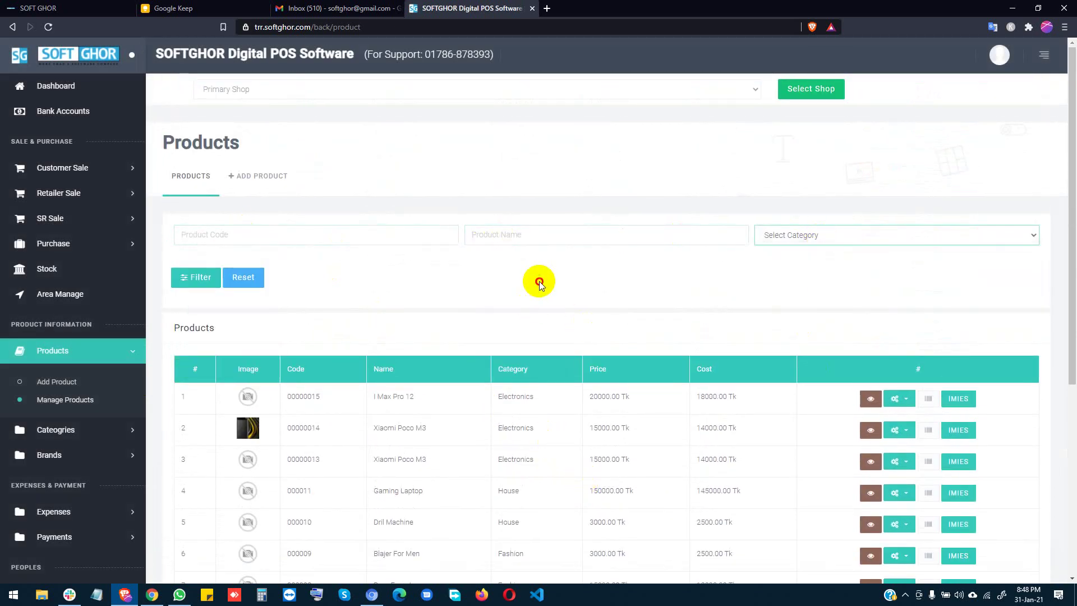
Look at the functions available for expenses and payments
{"action": "scroll", "coordinate": [84, 399], "scroll_direction": "down", "scroll_amount": 2}
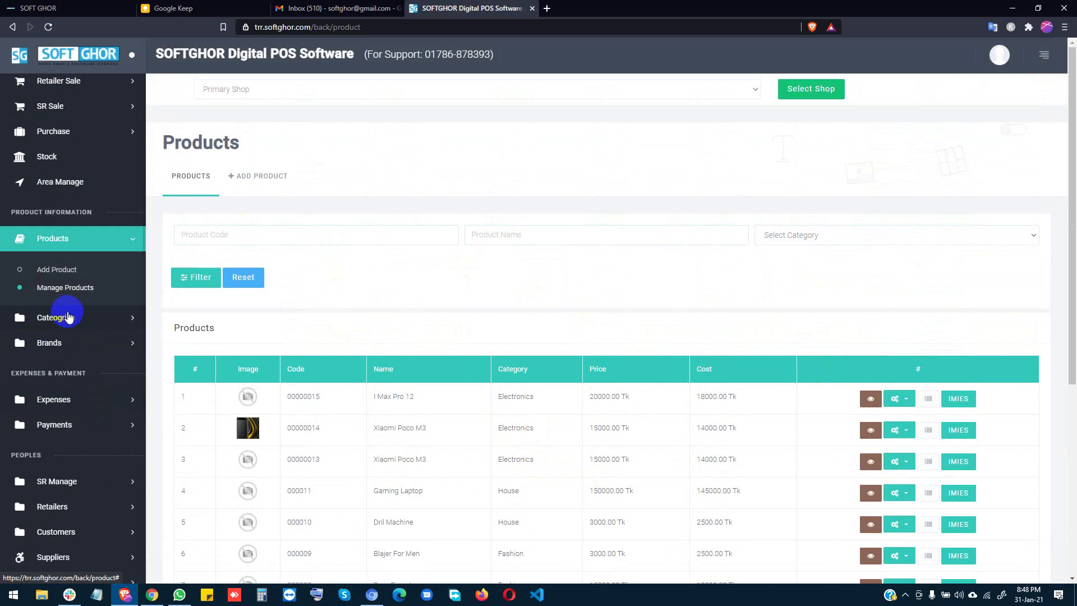
{"action": "scroll", "coordinate": [77, 337], "scroll_direction": "down", "scroll_amount": 1}
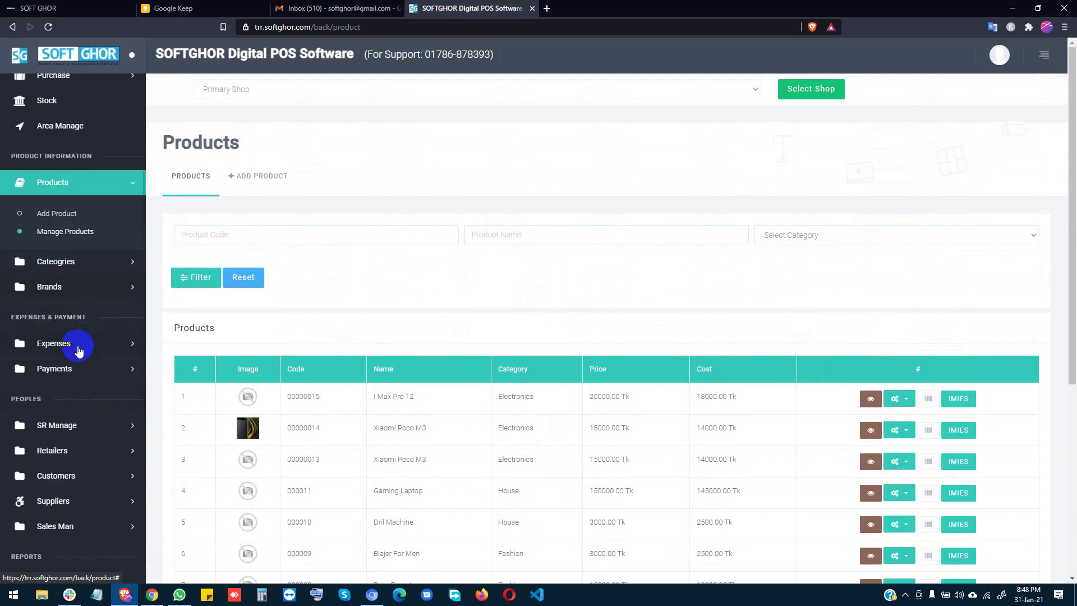
{"action": "left_click", "coordinate": [74, 340]}
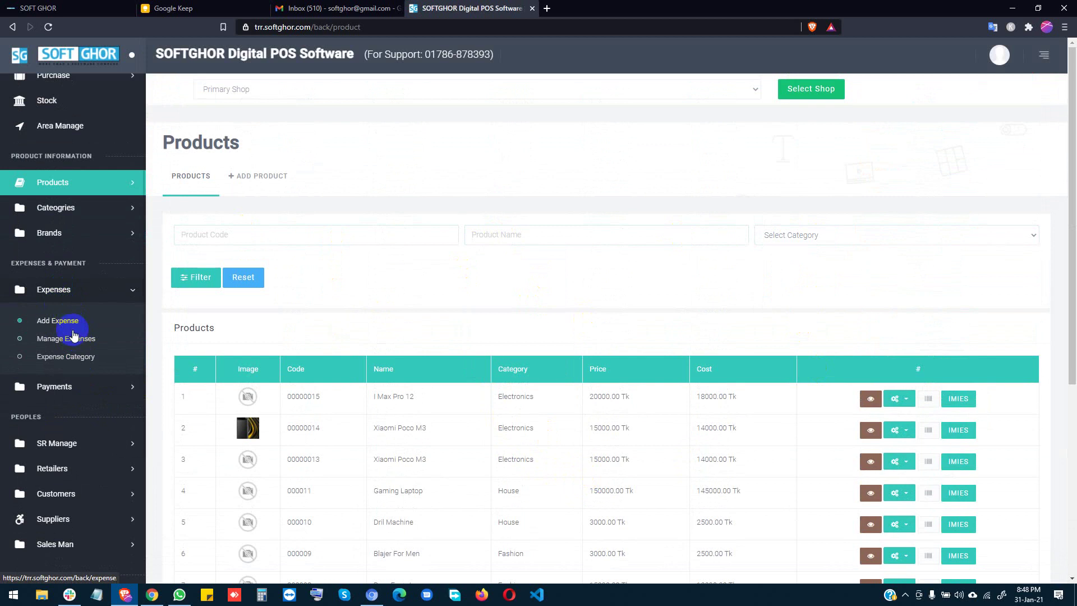
{"action": "left_click", "coordinate": [87, 386]}
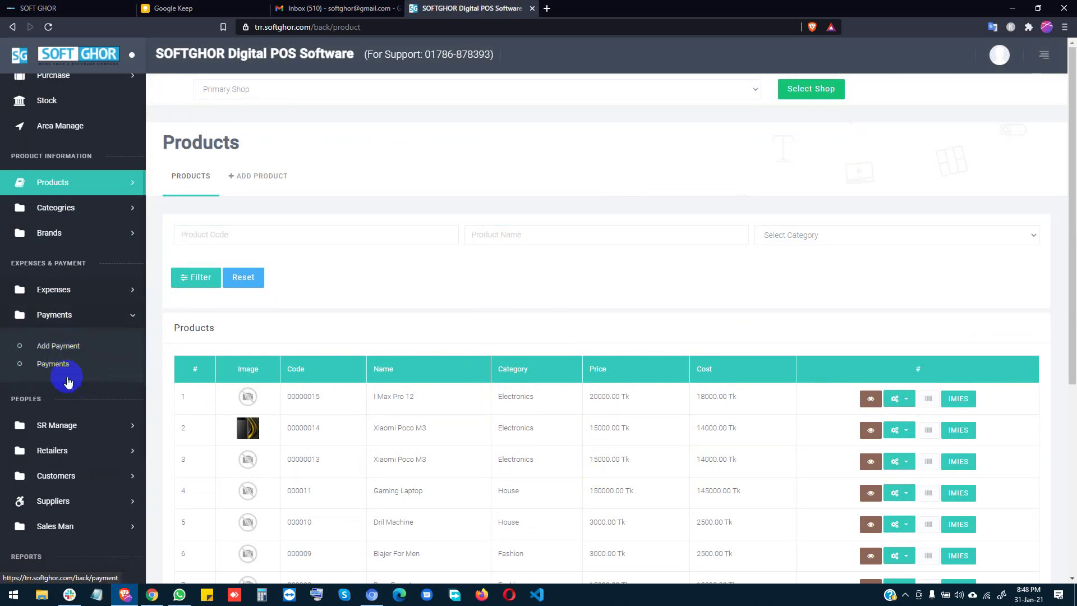
{"action": "scroll", "coordinate": [98, 389], "scroll_direction": "down", "scroll_amount": 1}
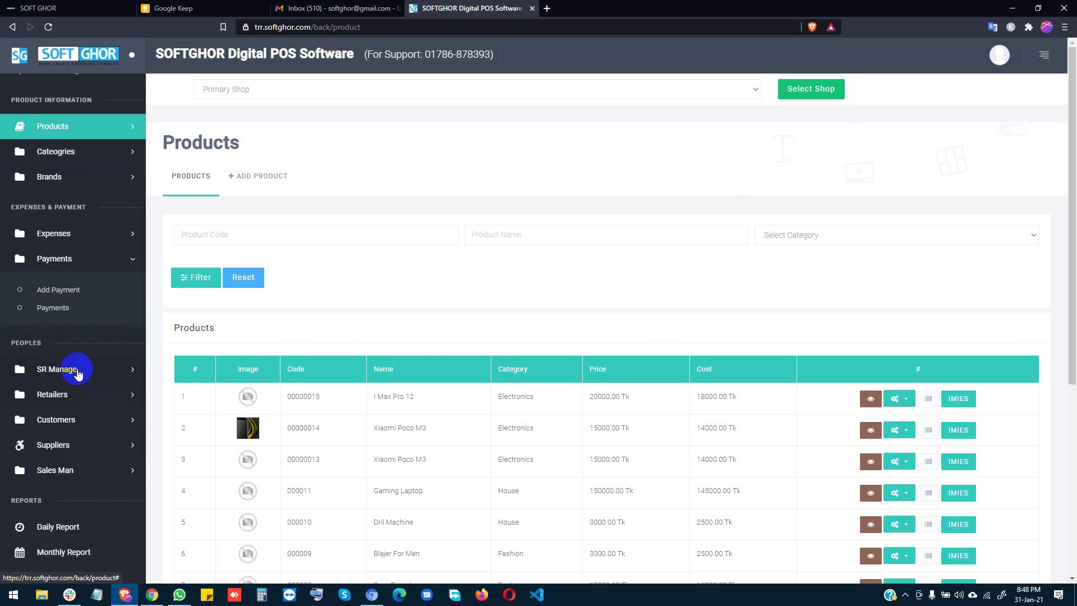
Open the SR management list and examine the first SR's area, retailer sale, paid and due amounts
{"action": "left_click", "coordinate": [77, 373]}
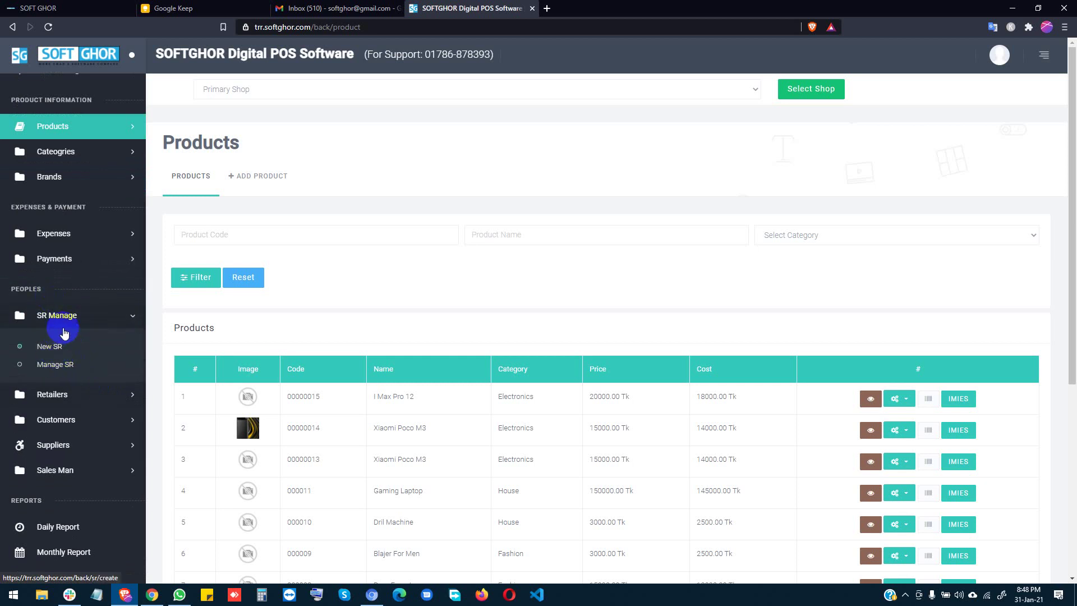
{"action": "left_click", "coordinate": [56, 364]}
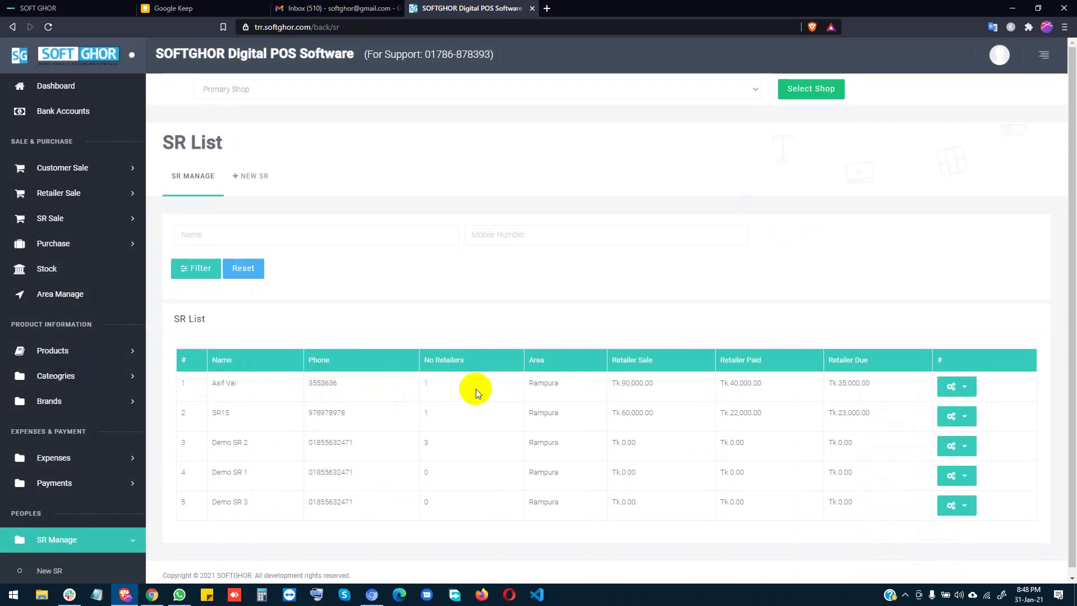
{"action": "left_click", "coordinate": [533, 383]}
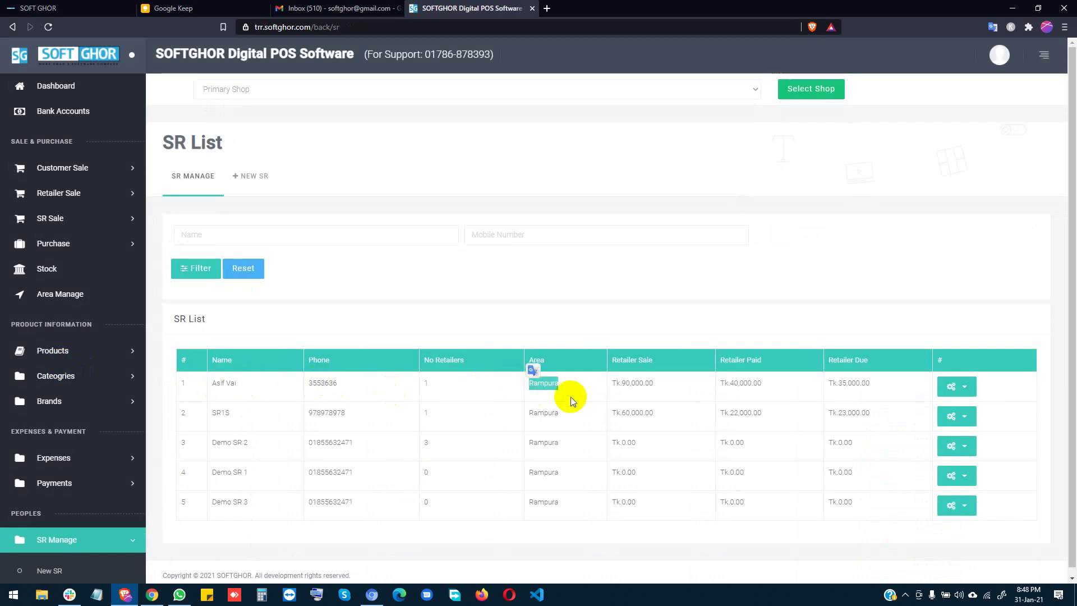
{"action": "left_click", "coordinate": [617, 388]}
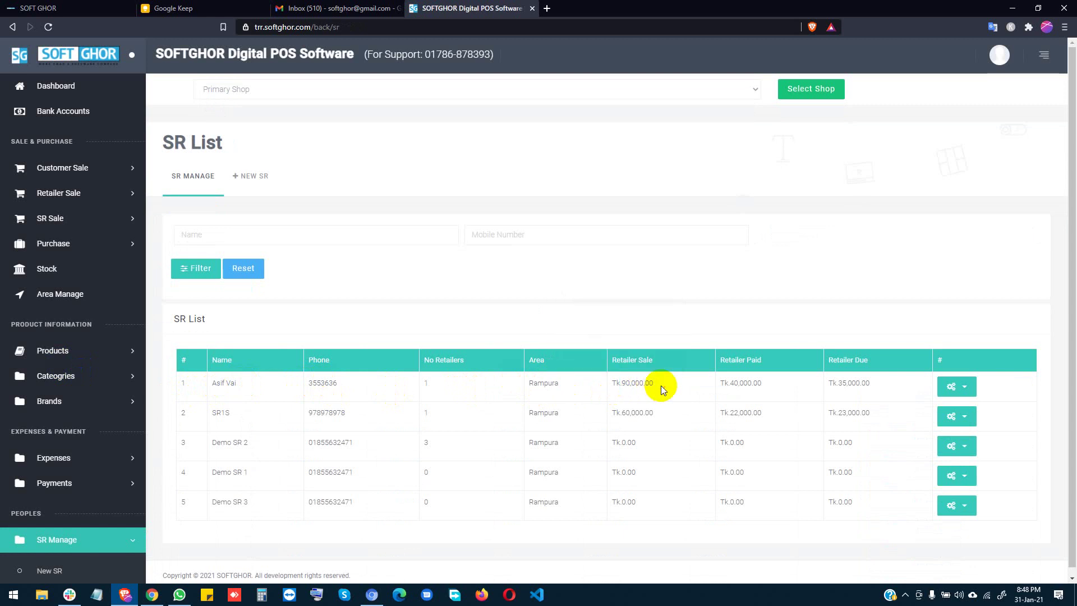
{"action": "double_click", "coordinate": [729, 383]}
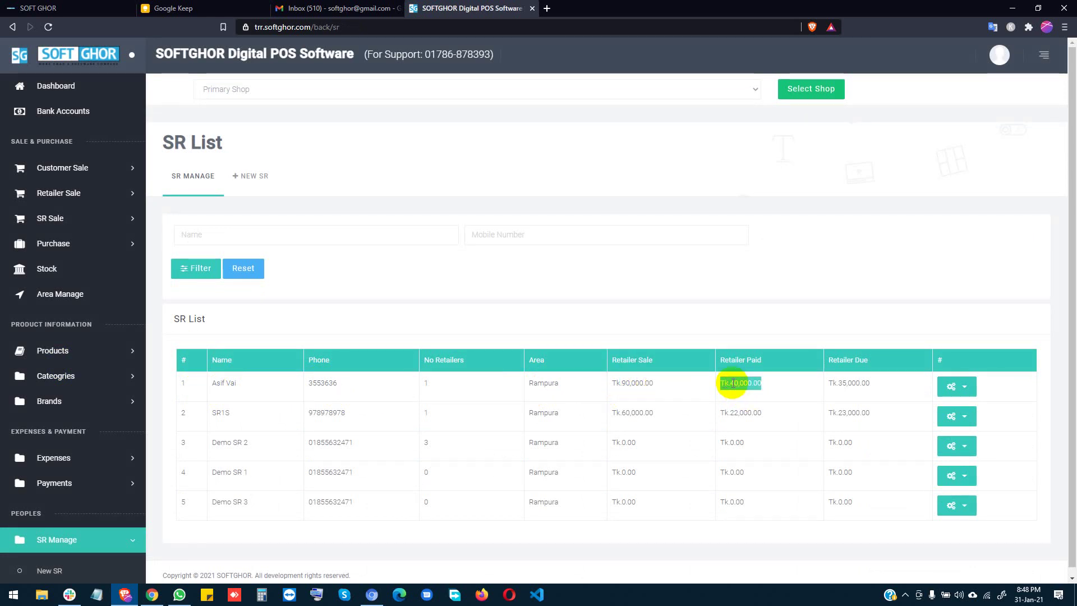
{"action": "left_click", "coordinate": [836, 384]}
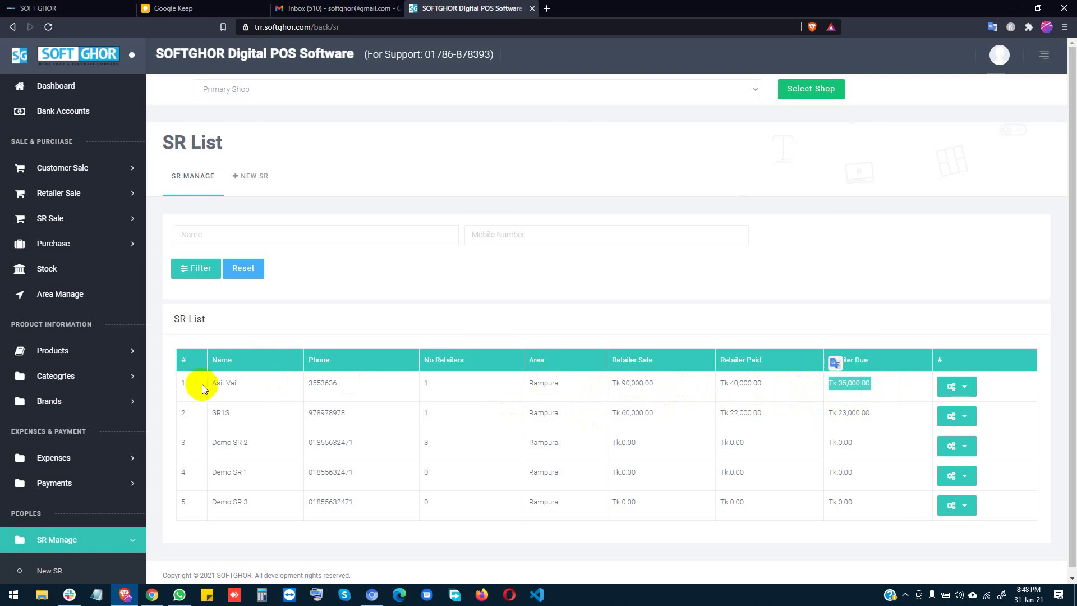
Open the retailer management list to view each retailer's balances and dues
{"action": "scroll", "coordinate": [94, 440], "scroll_direction": "down", "scroll_amount": 3}
{"action": "left_click", "coordinate": [98, 453]}
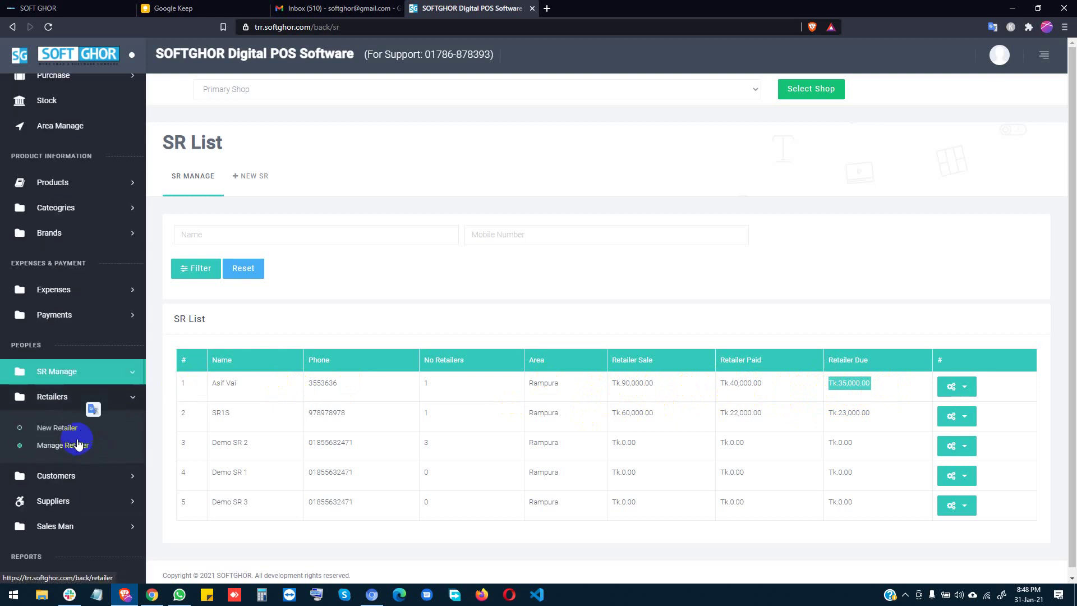
{"action": "left_click", "coordinate": [65, 446]}
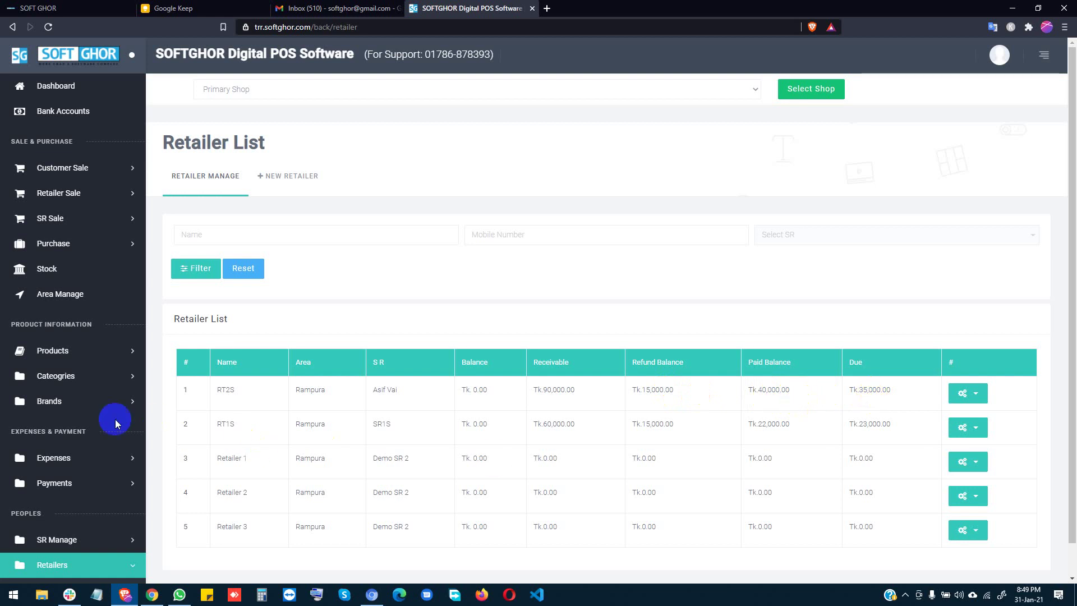
Open the customer management list and look through its entries
{"action": "scroll", "coordinate": [113, 415], "scroll_direction": "down", "scroll_amount": 3}
{"action": "left_click", "coordinate": [82, 476]}
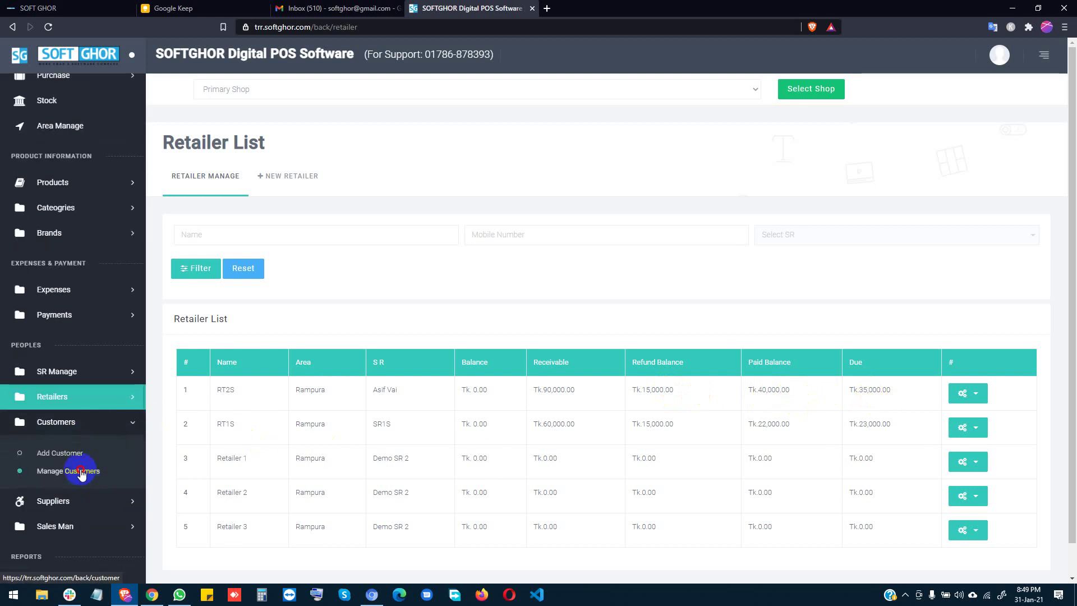
{"action": "left_click", "coordinate": [82, 474]}
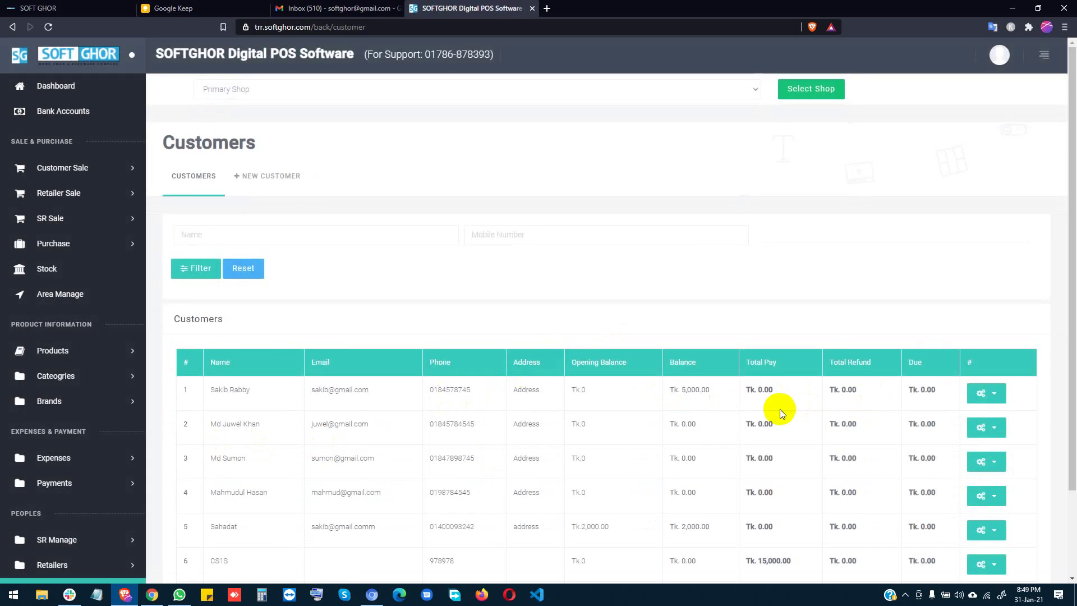
{"action": "scroll", "coordinate": [813, 406], "scroll_direction": "down", "scroll_amount": 2}
Look over the available reports and open the supplier management page
{"action": "scroll", "coordinate": [115, 464], "scroll_direction": "down", "scroll_amount": 7}
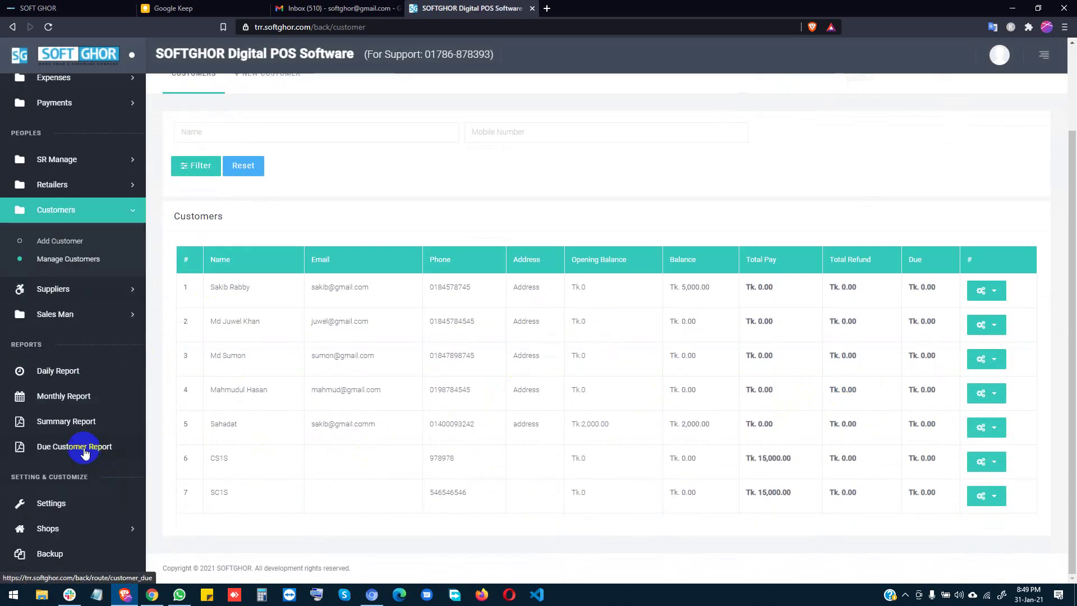
{"action": "left_click", "coordinate": [69, 291]}
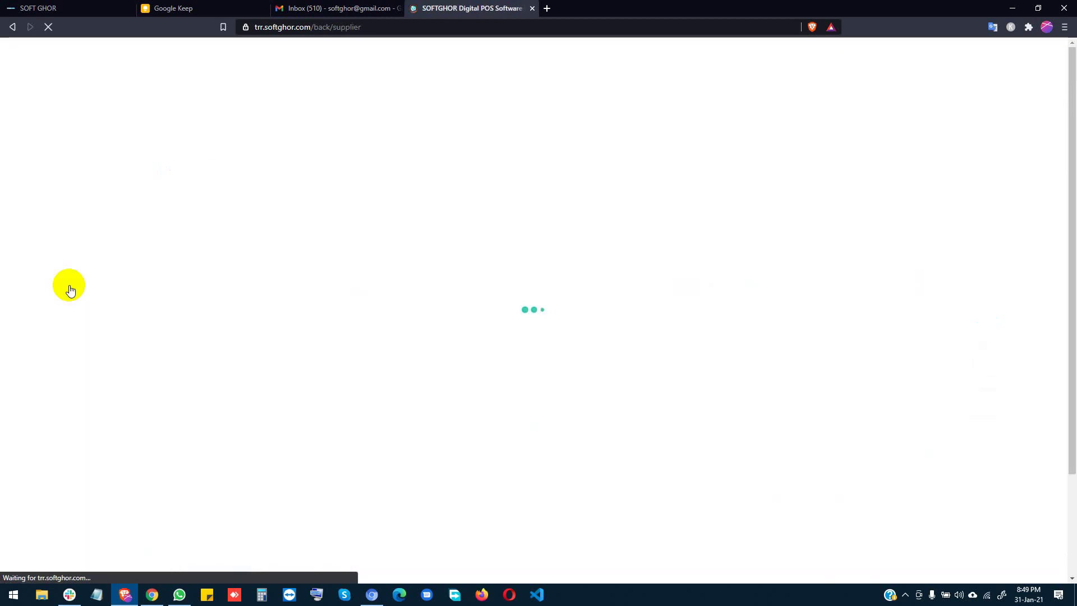
Look through the supplier list, and open the sales man management list to check which shop each salesman belongs to
{"action": "scroll", "coordinate": [692, 362], "scroll_direction": "down", "scroll_amount": 2}
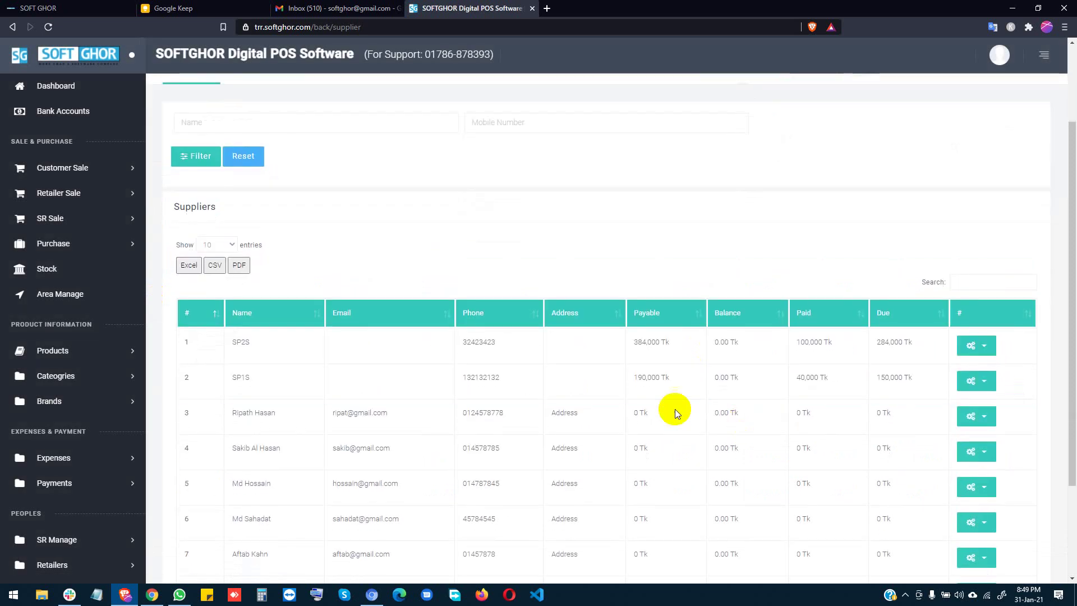
{"action": "scroll", "coordinate": [690, 379], "scroll_direction": "down", "scroll_amount": 2}
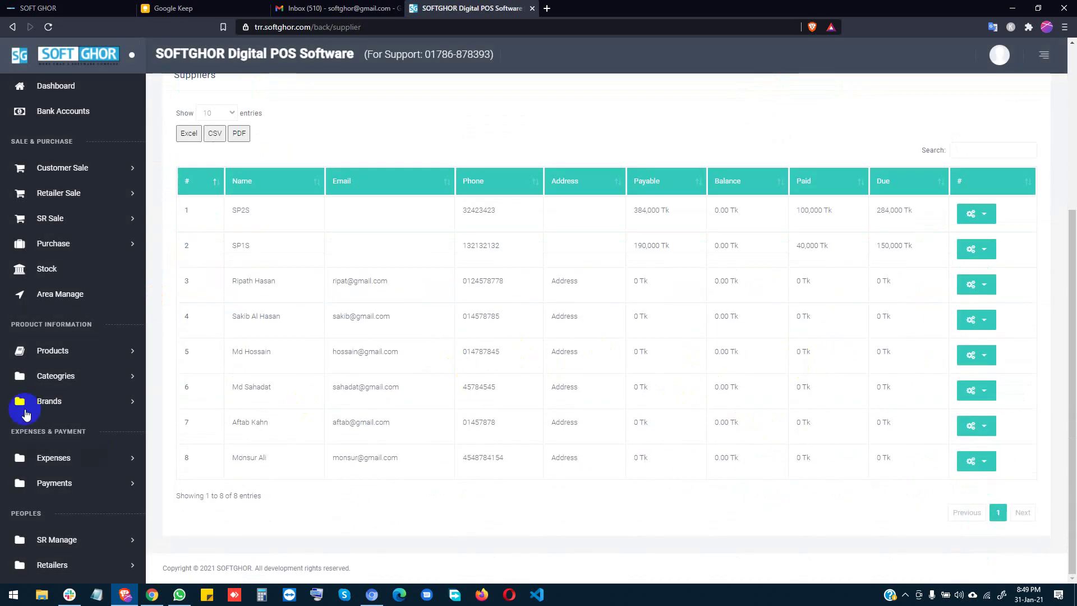
{"action": "scroll", "coordinate": [48, 420], "scroll_direction": "down", "scroll_amount": 3}
{"action": "scroll", "coordinate": [48, 420], "scroll_direction": "down", "scroll_amount": 3}
{"action": "left_click", "coordinate": [65, 357]}
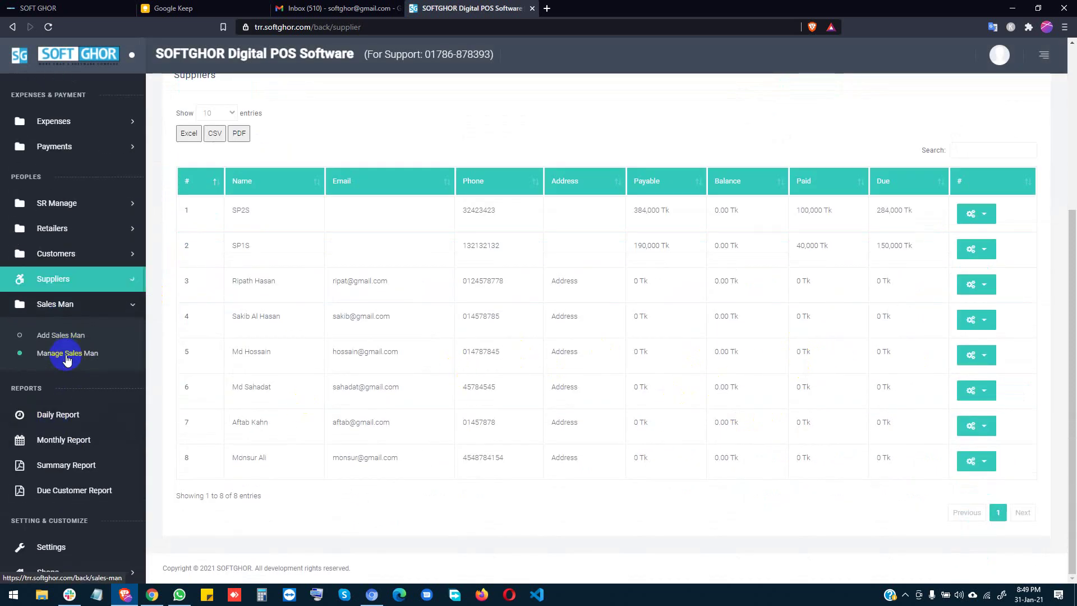
{"action": "left_click", "coordinate": [67, 359]}
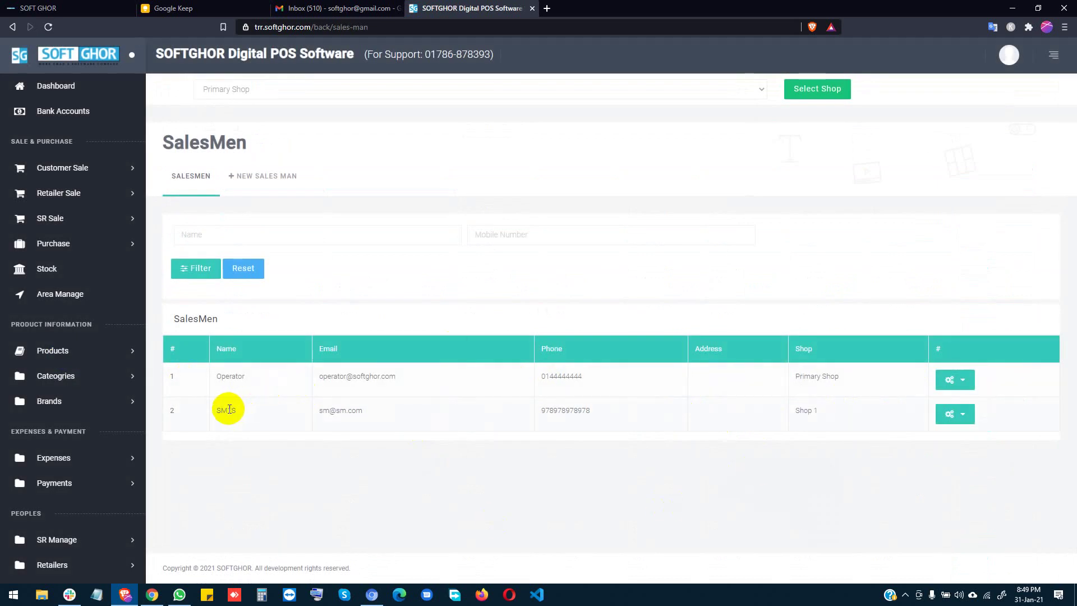
{"action": "double_click", "coordinate": [229, 409]}
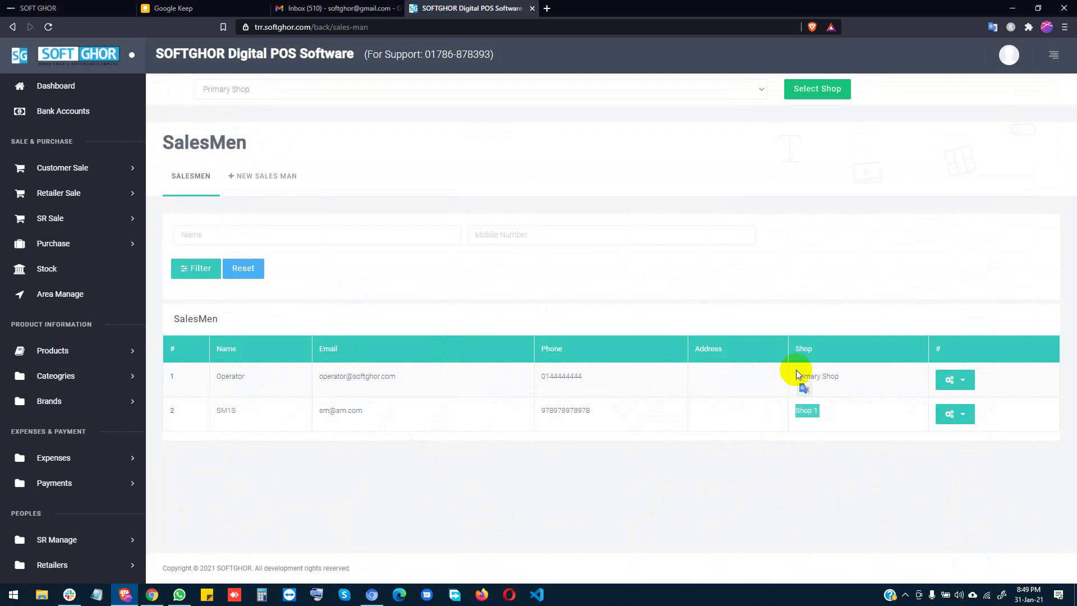
{"action": "left_click", "coordinate": [829, 386]}
View the company details in the POS settings and open the list of all shops
{"action": "scroll", "coordinate": [79, 460], "scroll_direction": "down", "scroll_amount": 7}
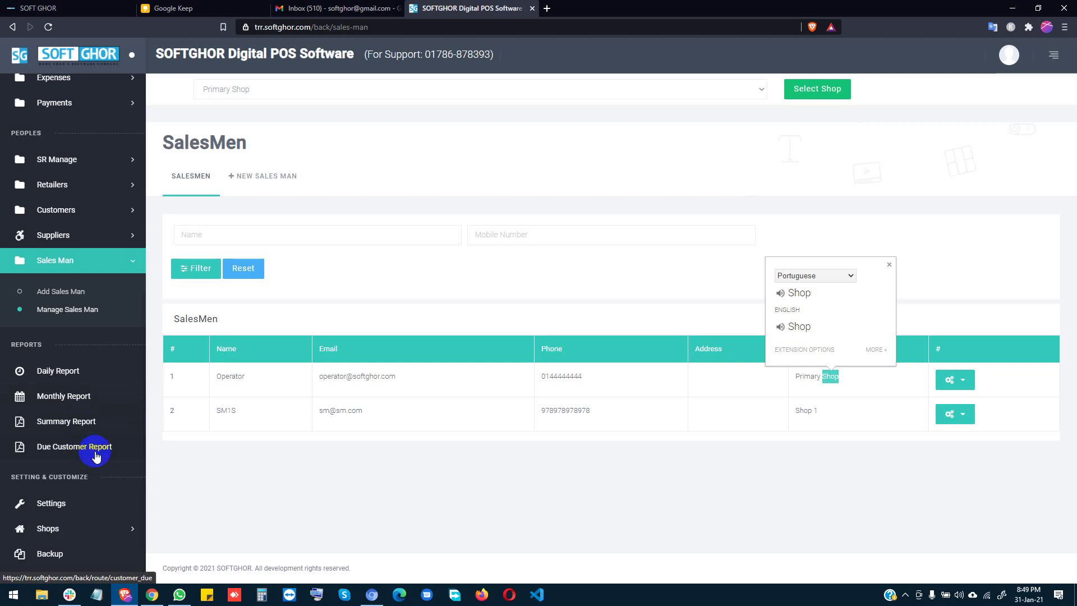
{"action": "left_click", "coordinate": [71, 501]}
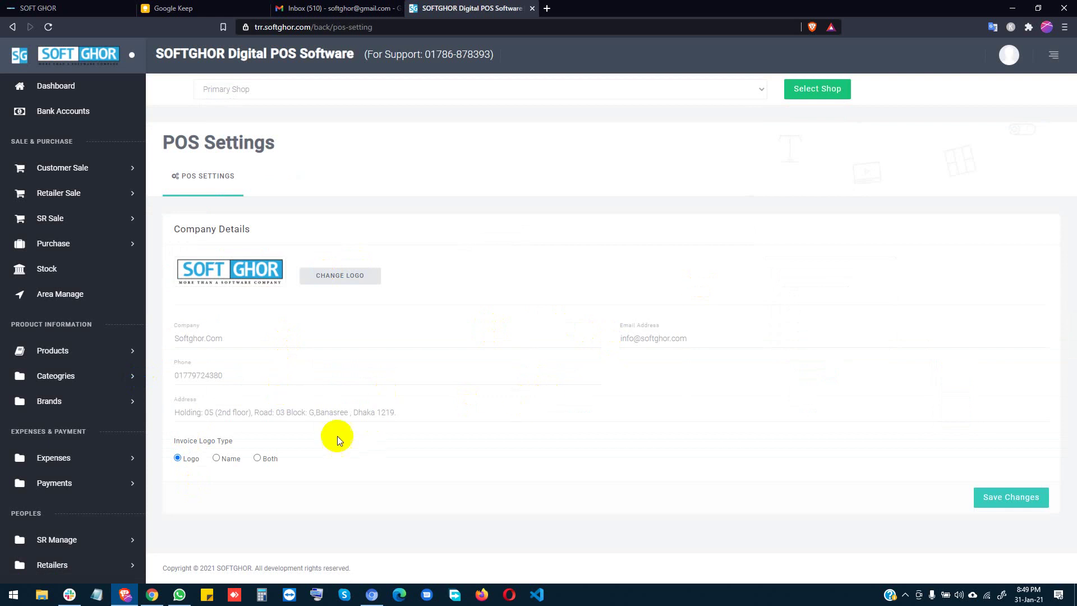
{"action": "scroll", "coordinate": [84, 505], "scroll_direction": "down", "scroll_amount": 5}
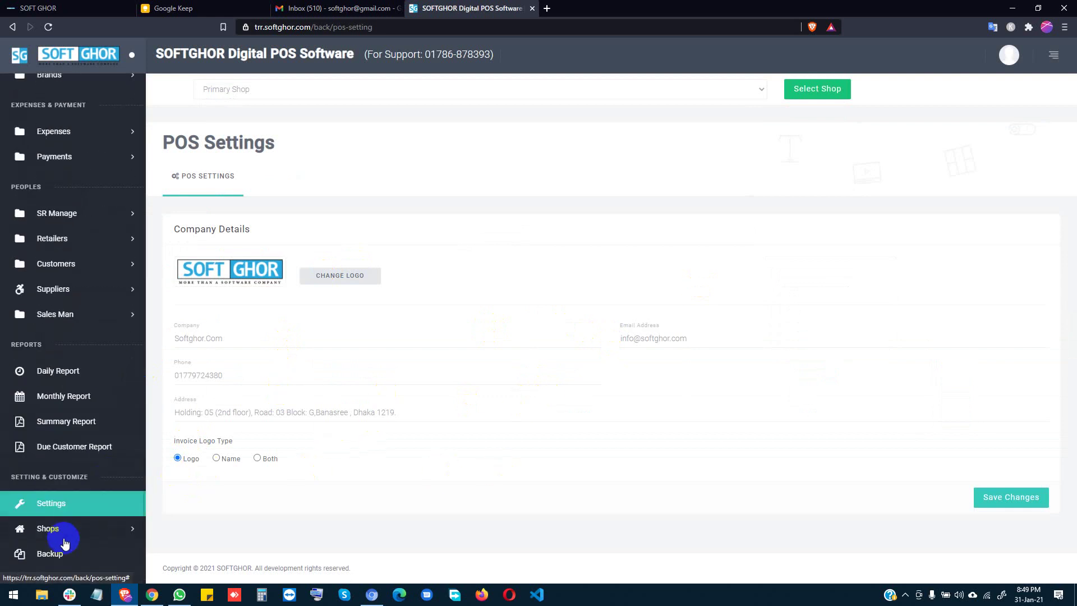
{"action": "left_click", "coordinate": [78, 528]}
{"action": "scroll", "coordinate": [34, 522], "scroll_direction": "down", "scroll_amount": 1}
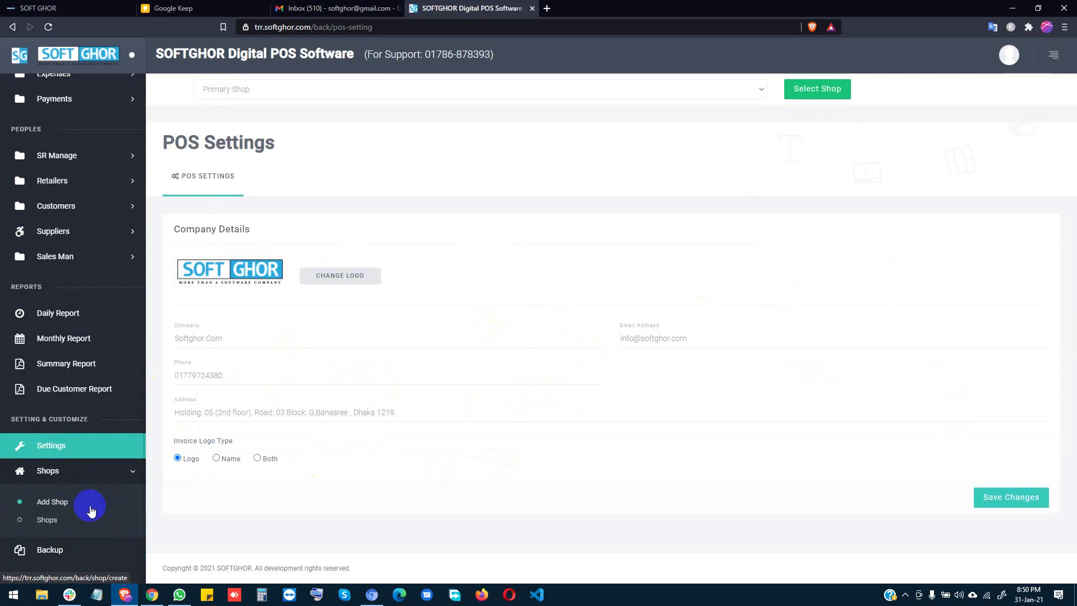
{"action": "left_click", "coordinate": [47, 520]}
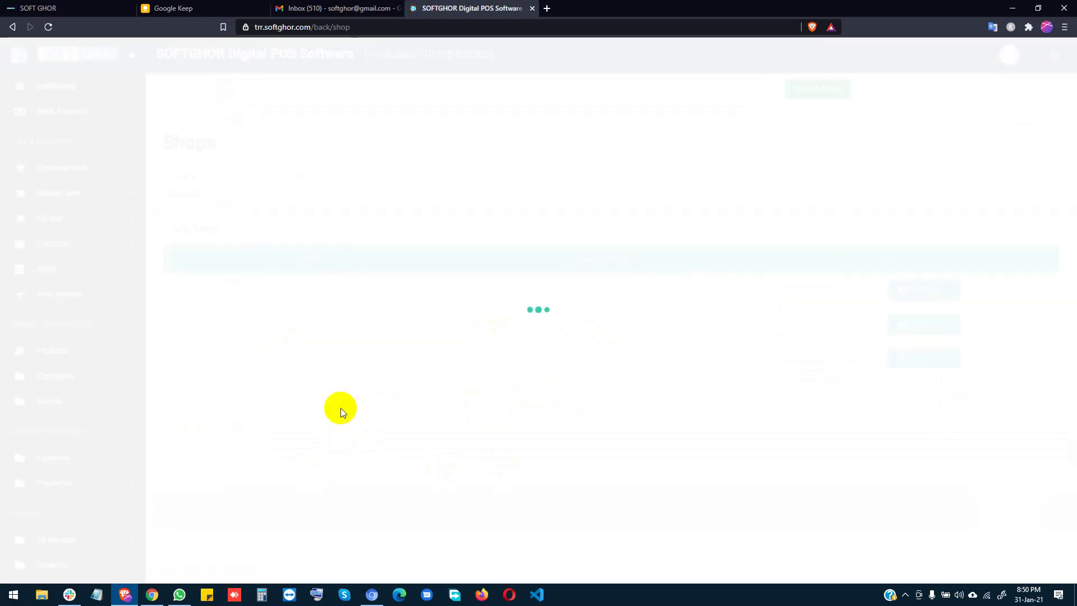
Open the brand management list and look over each brand's sales, payments, dues and product counts
{"action": "scroll", "coordinate": [116, 546], "scroll_direction": "down", "scroll_amount": 6}
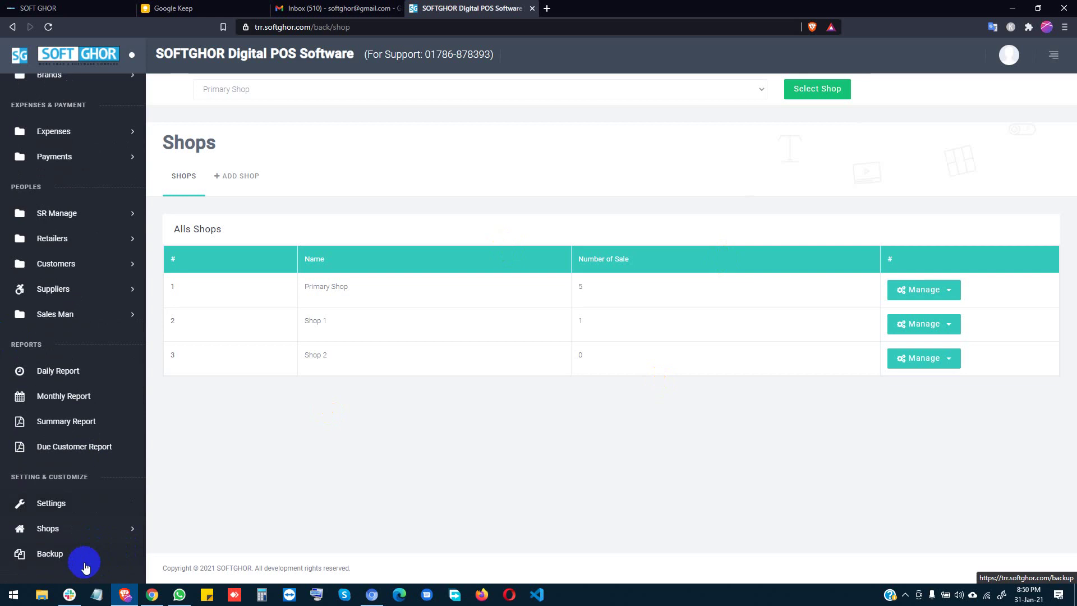
{"action": "scroll", "coordinate": [67, 301], "scroll_direction": "up", "scroll_amount": 4}
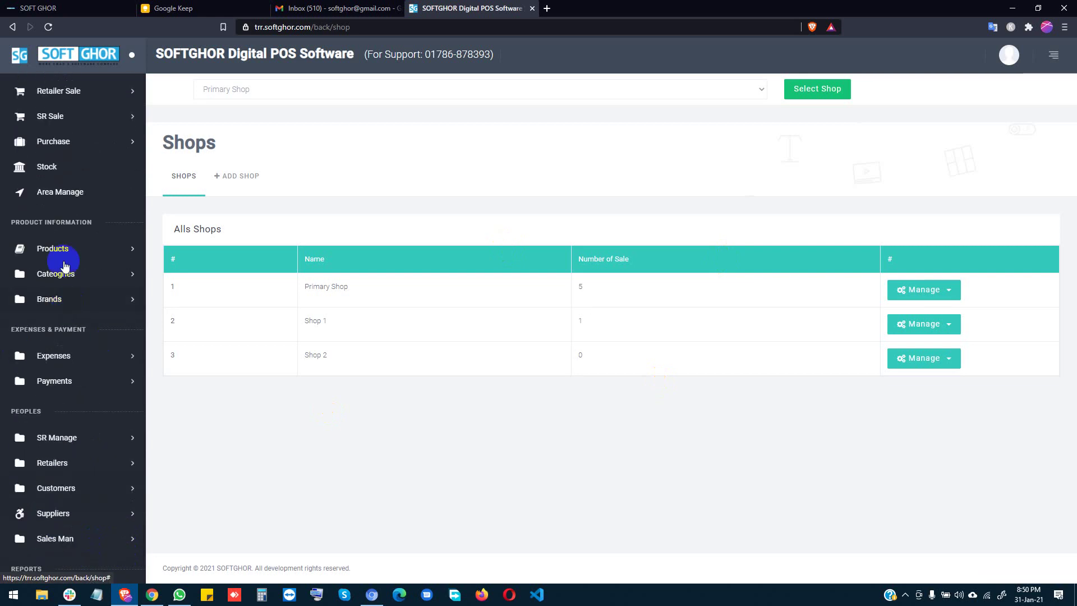
{"action": "left_click", "coordinate": [63, 298]}
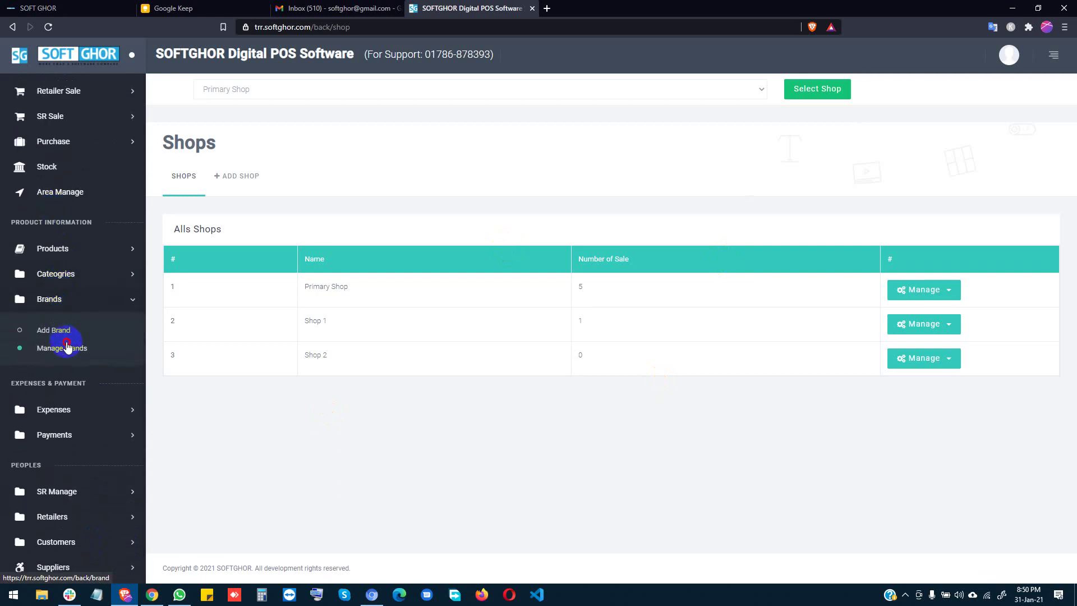
{"action": "left_click", "coordinate": [67, 346]}
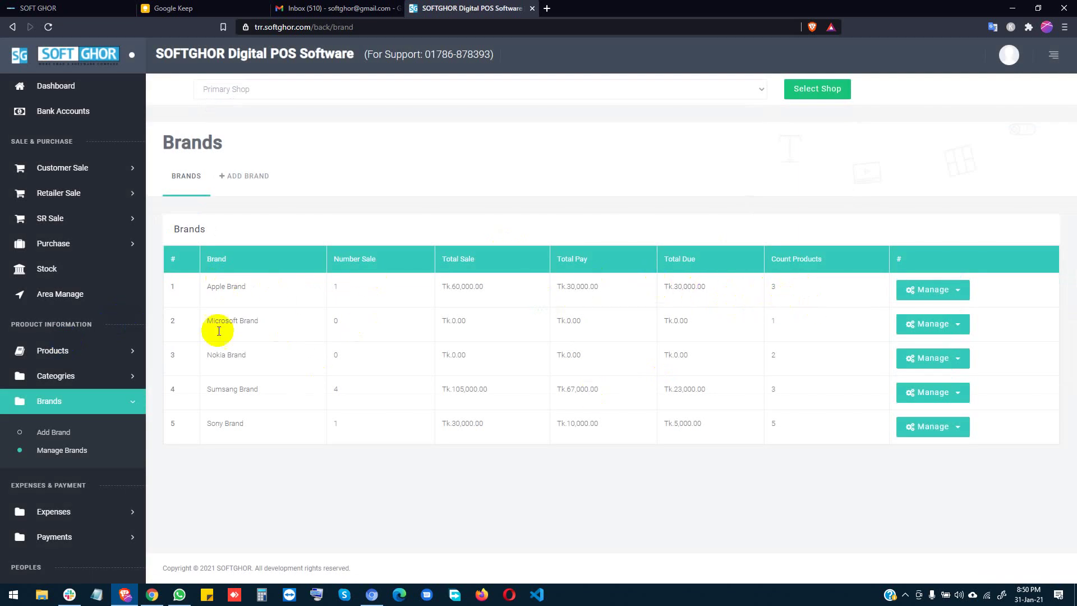
{"action": "scroll", "coordinate": [70, 372], "scroll_direction": "down", "scroll_amount": 5}
{"action": "scroll", "coordinate": [70, 372], "scroll_direction": "down", "scroll_amount": 1}
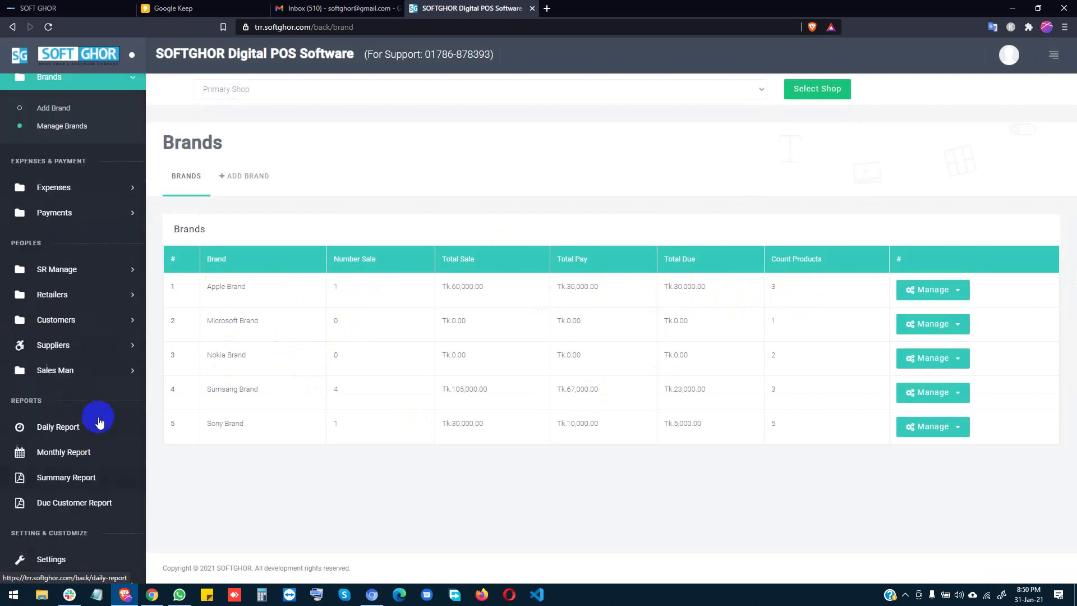
Start a new product entry and name it OPPO A1
{"action": "scroll", "coordinate": [86, 393], "scroll_direction": "up", "scroll_amount": 6}
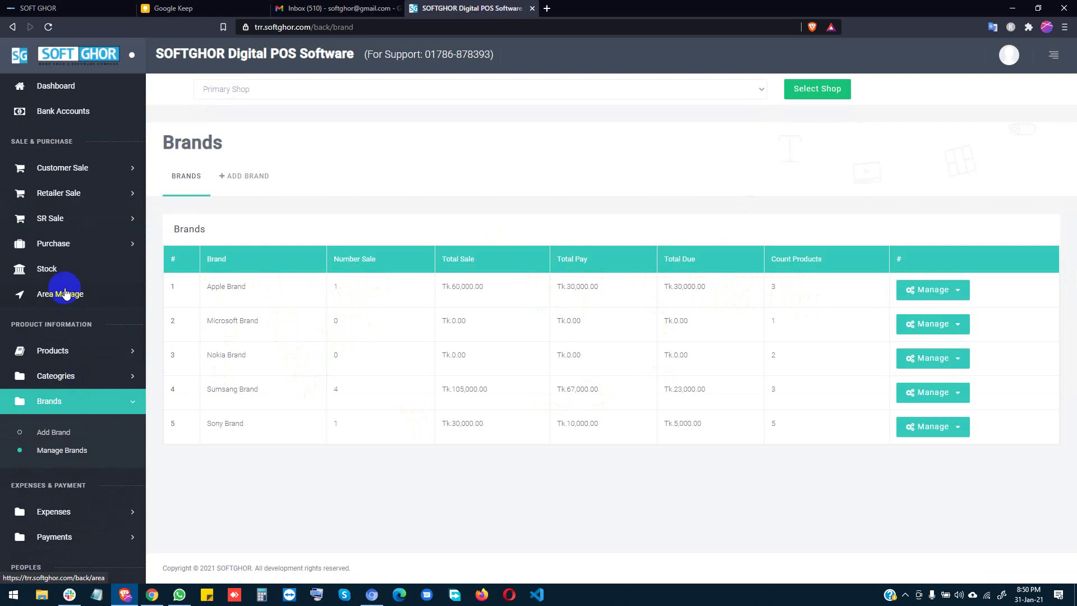
{"action": "left_click", "coordinate": [64, 352]}
{"action": "left_click", "coordinate": [66, 381]}
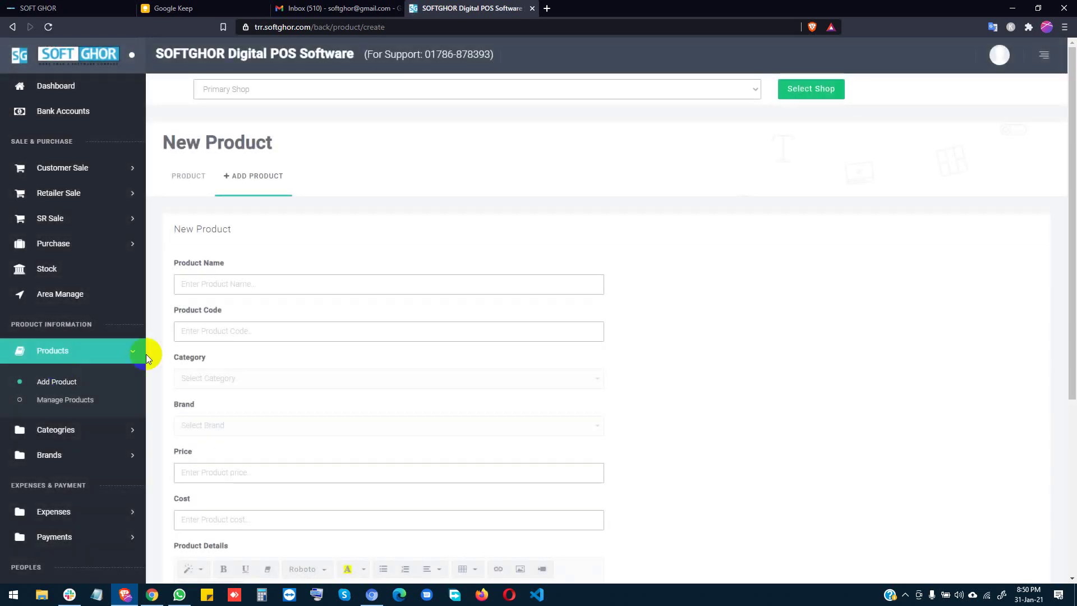
{"action": "left_click", "coordinate": [190, 292]}
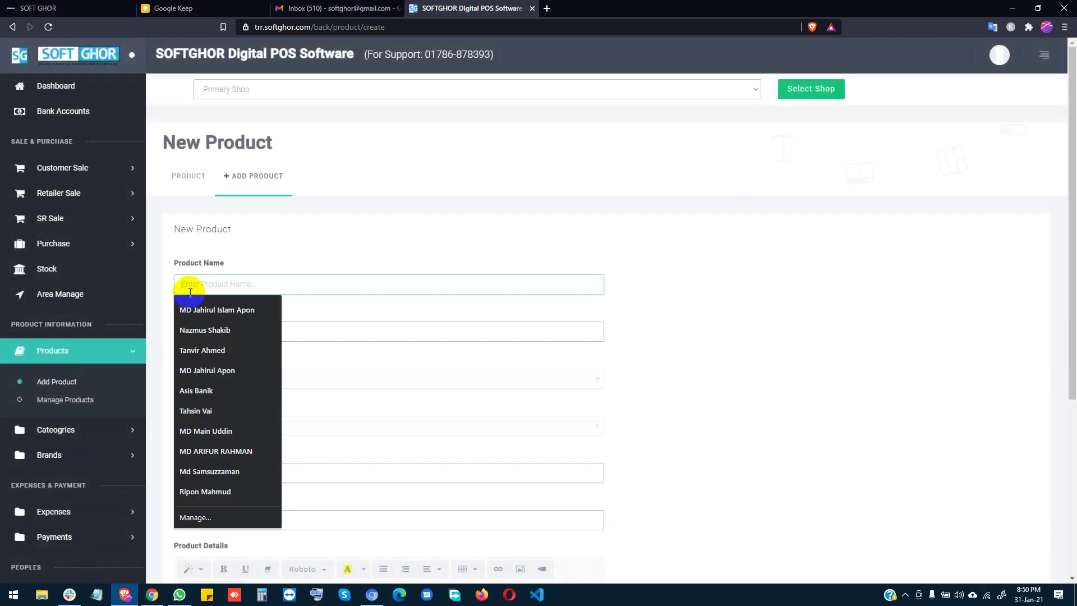
{"action": "type", "text": "OPPO A1"}
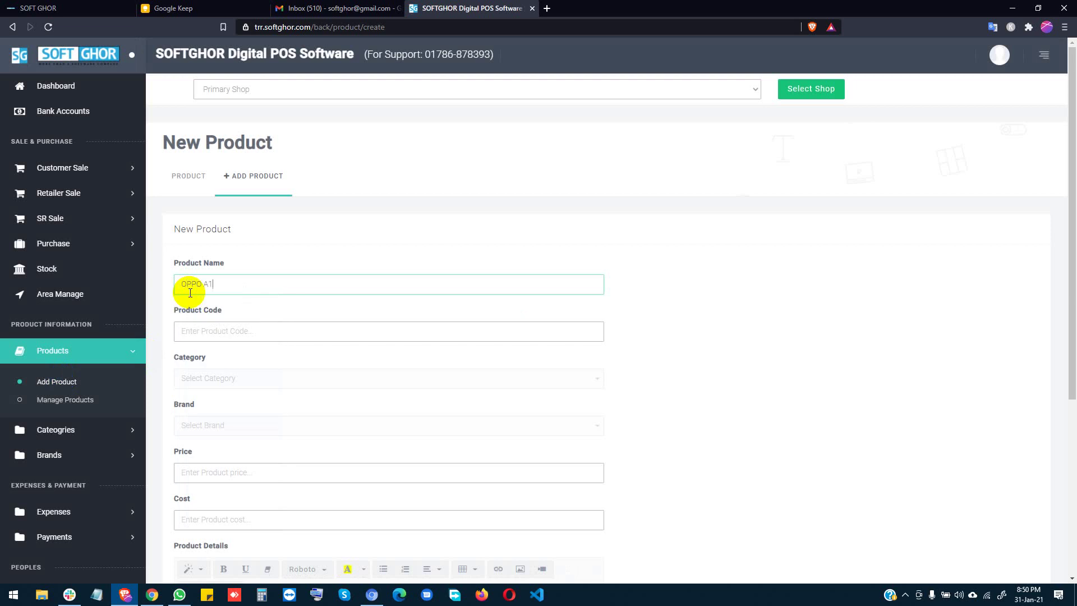
Set the new product's category to Electronics and check which brands are available for it
{"action": "left_click", "coordinate": [213, 377]}
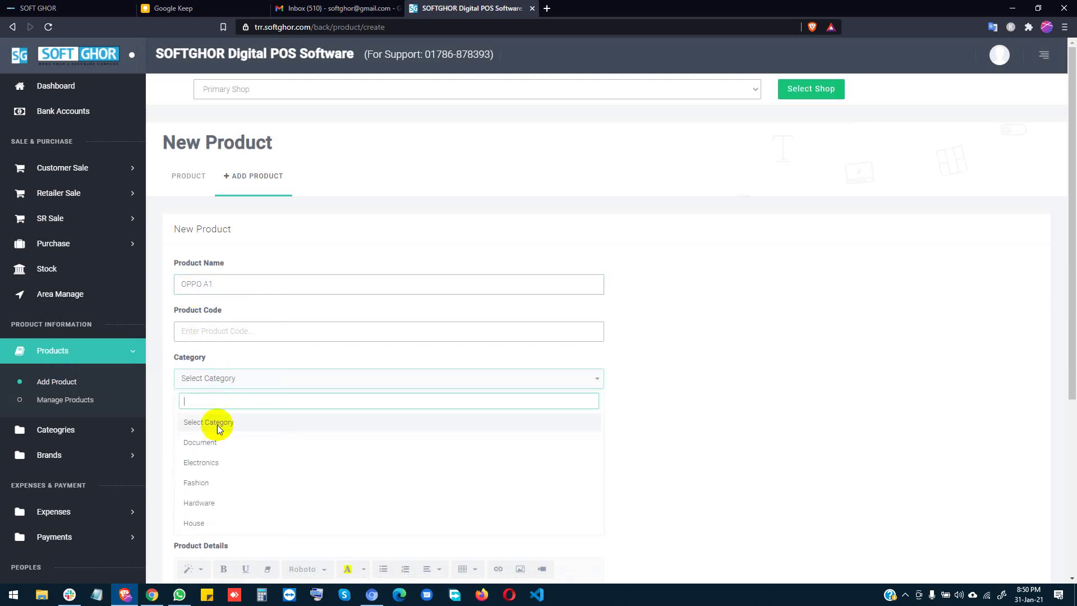
{"action": "scroll", "coordinate": [219, 482], "scroll_direction": "down", "scroll_amount": 2}
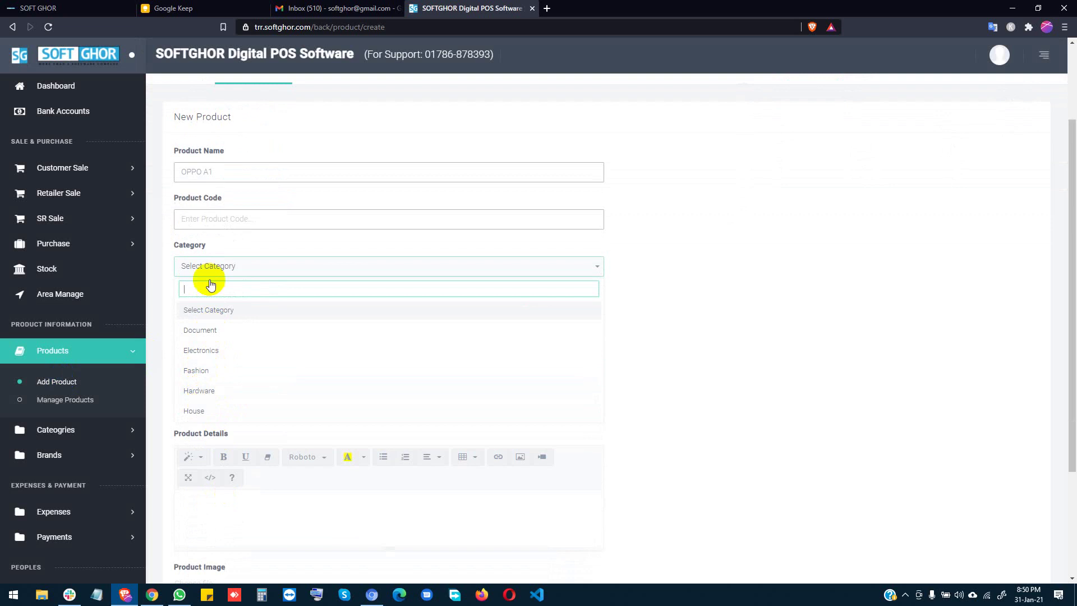
{"action": "left_click", "coordinate": [196, 349]}
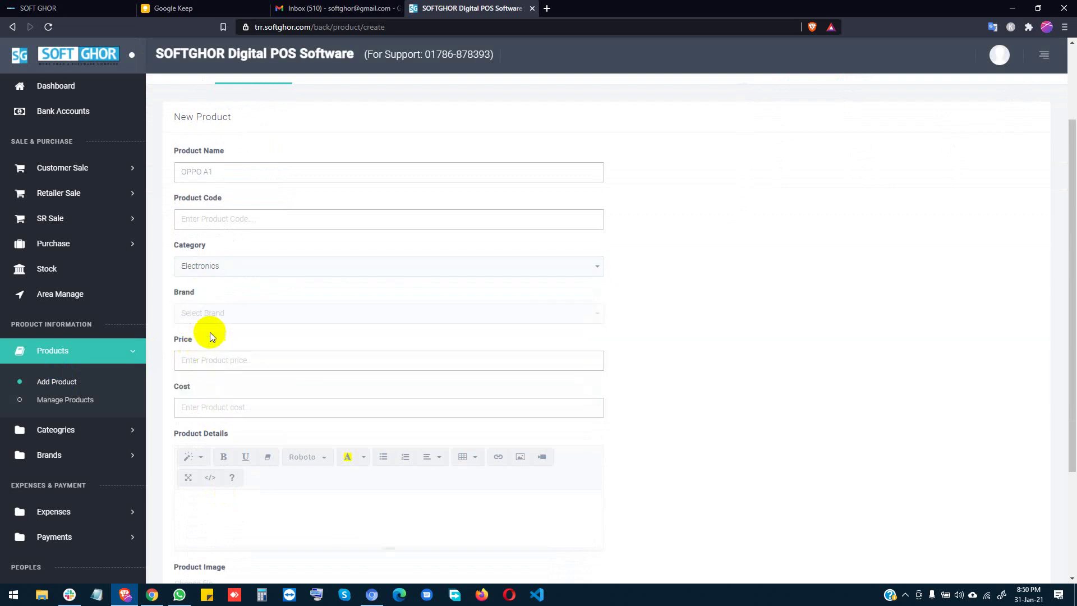
{"action": "left_click", "coordinate": [202, 313]}
{"action": "scroll", "coordinate": [213, 382], "scroll_direction": "down", "scroll_amount": 2}
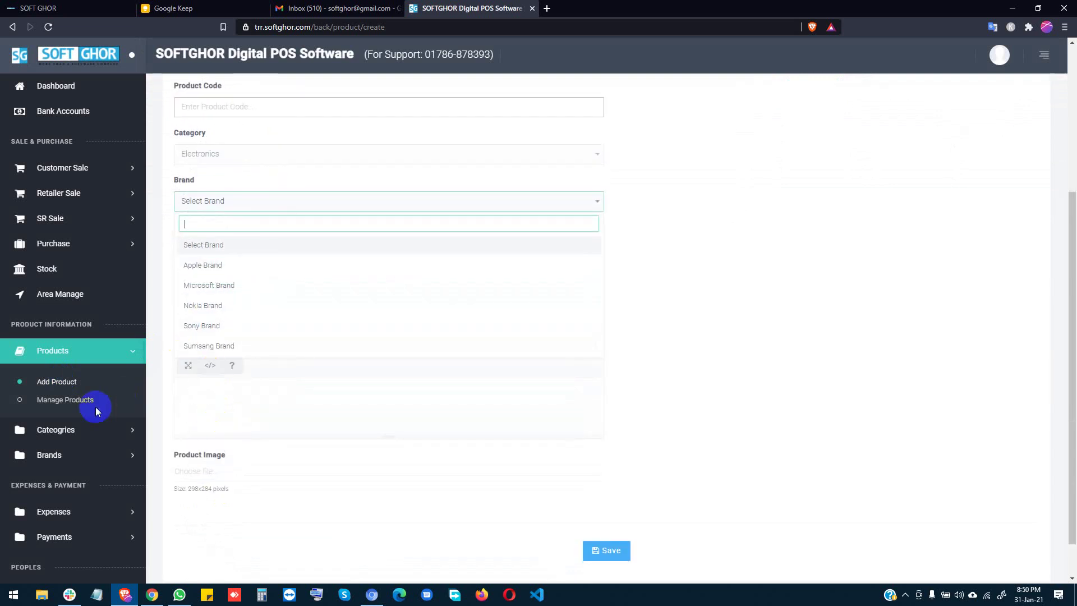
Open the new brand form in a separate browser tab and save a brand named OPPO
{"action": "left_click", "coordinate": [72, 454]}
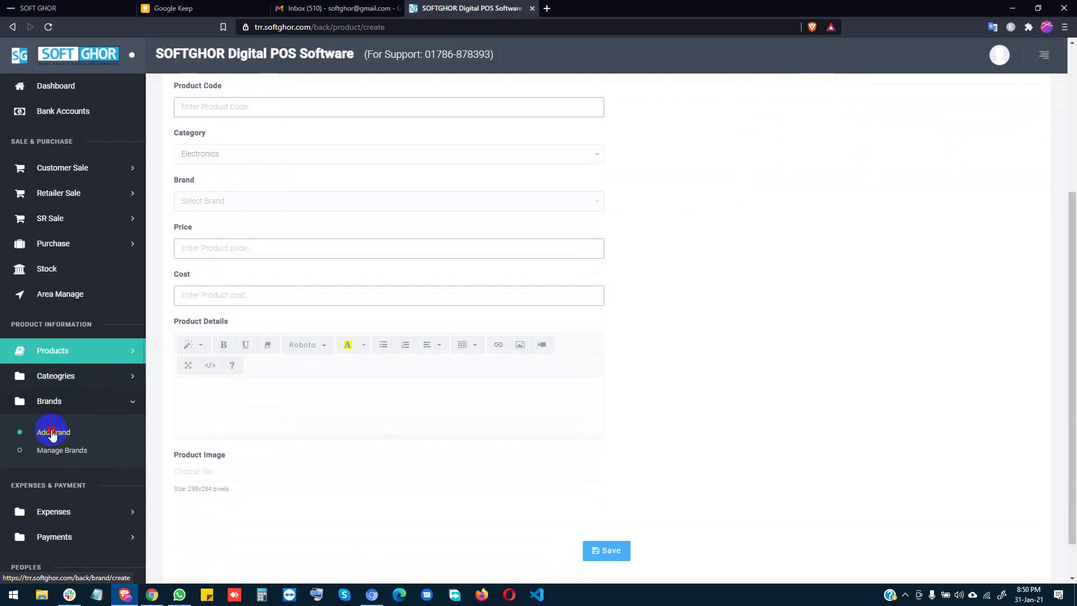
{"action": "left_click", "coordinate": [52, 433], "text": "ctrl"}
{"action": "left_click", "coordinate": [602, 9]}
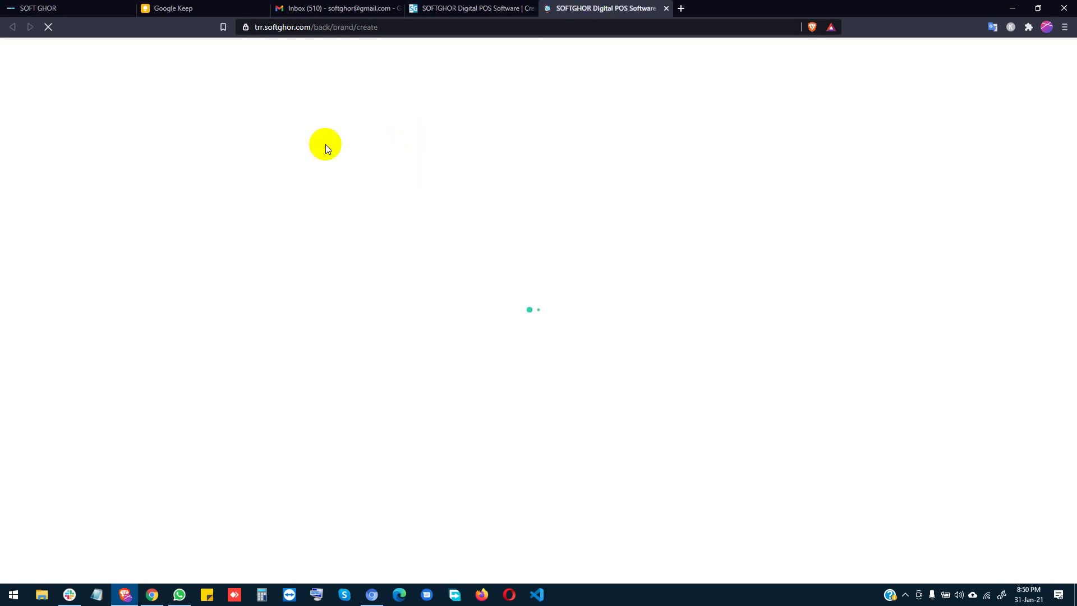
{"action": "left_click", "coordinate": [247, 283]}
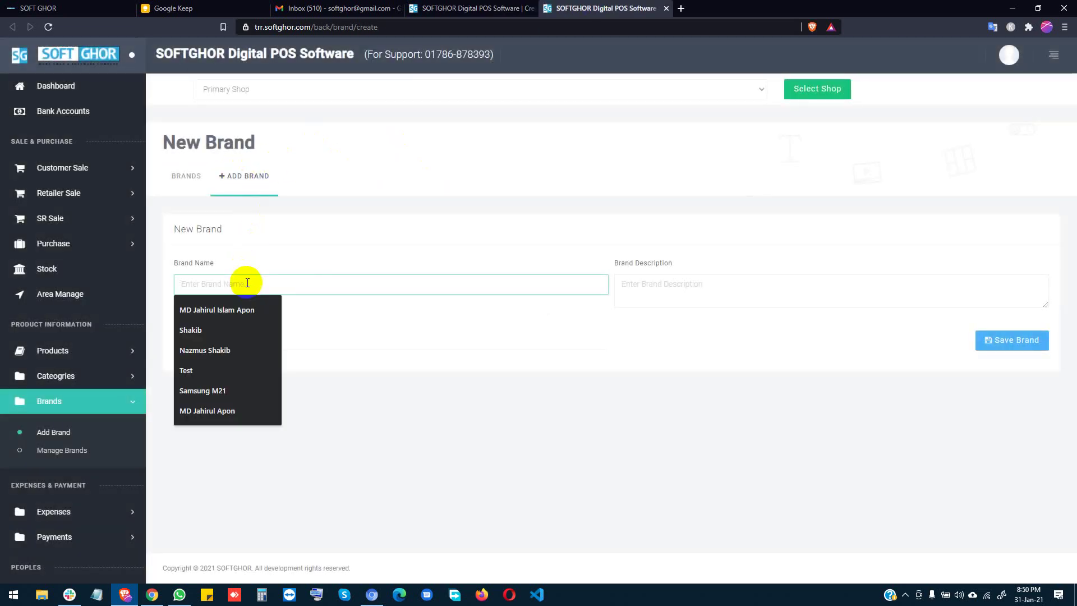
{"action": "type", "text": "OPPO"}
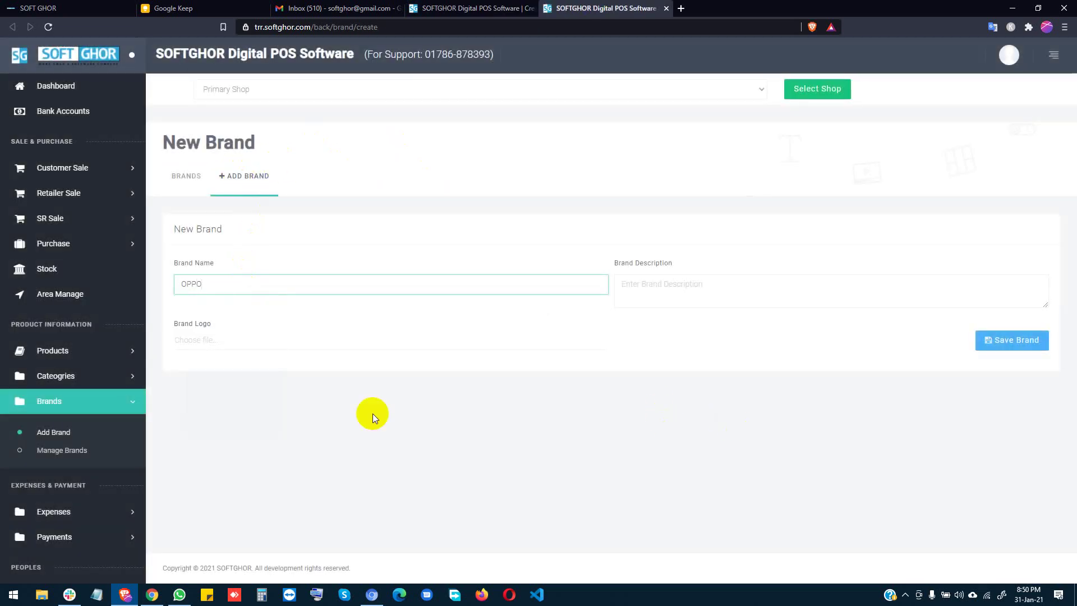
{"action": "left_click", "coordinate": [1001, 344]}
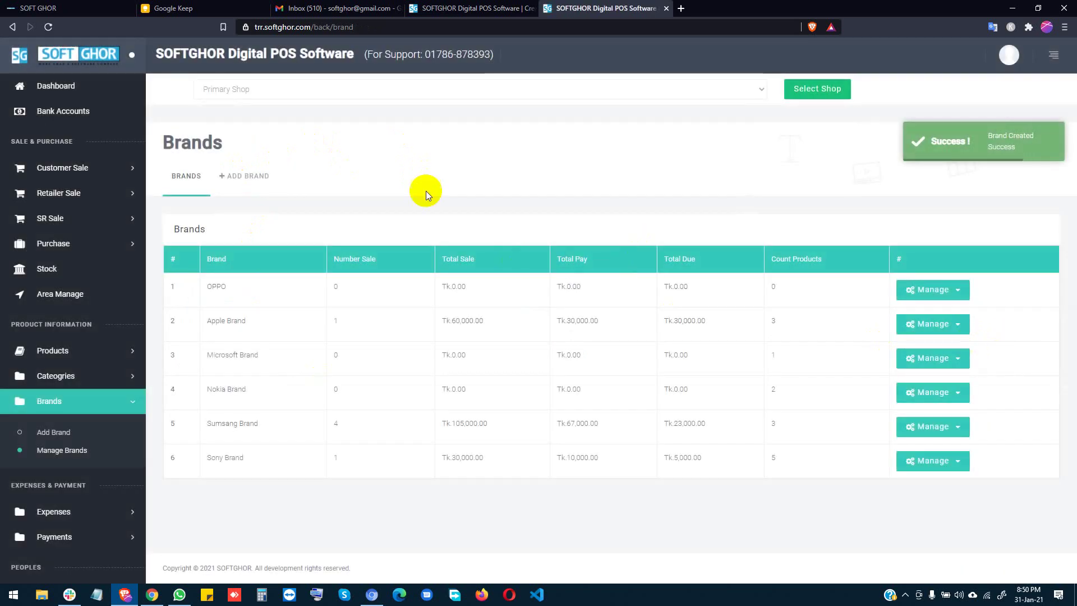
Return to the new product form, copy its product name, reload the page and paste OPPO A1 back as the name
{"action": "left_click", "coordinate": [457, 7]}
{"action": "scroll", "coordinate": [274, 163], "scroll_direction": "up", "scroll_amount": 4}
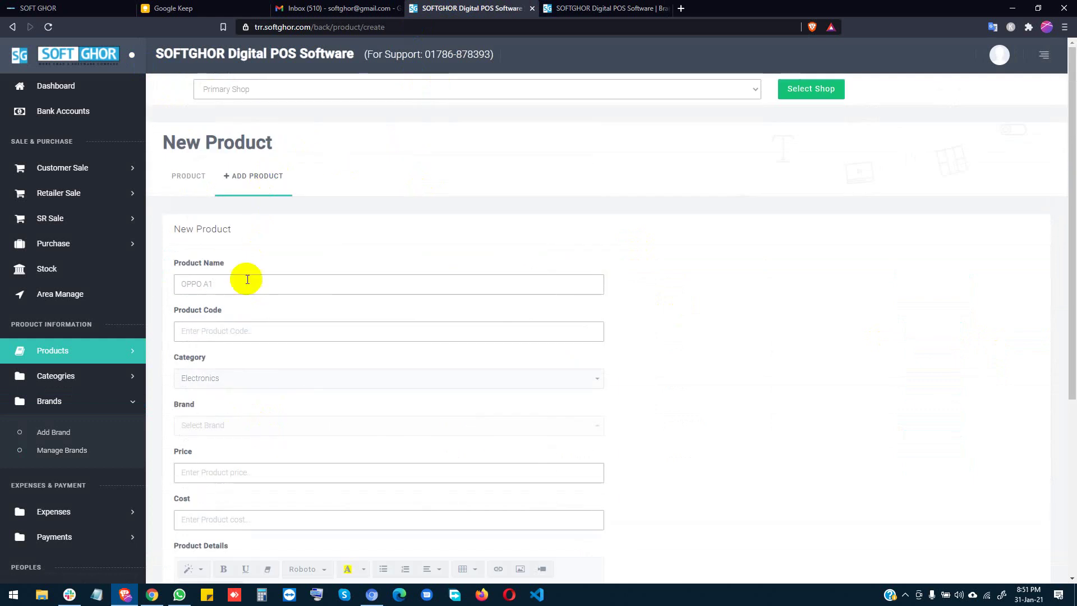
{"action": "triple_click", "coordinate": [227, 280]}
{"action": "key", "text": "ctrl+c"}
{"action": "left_click", "coordinate": [36, 85]}
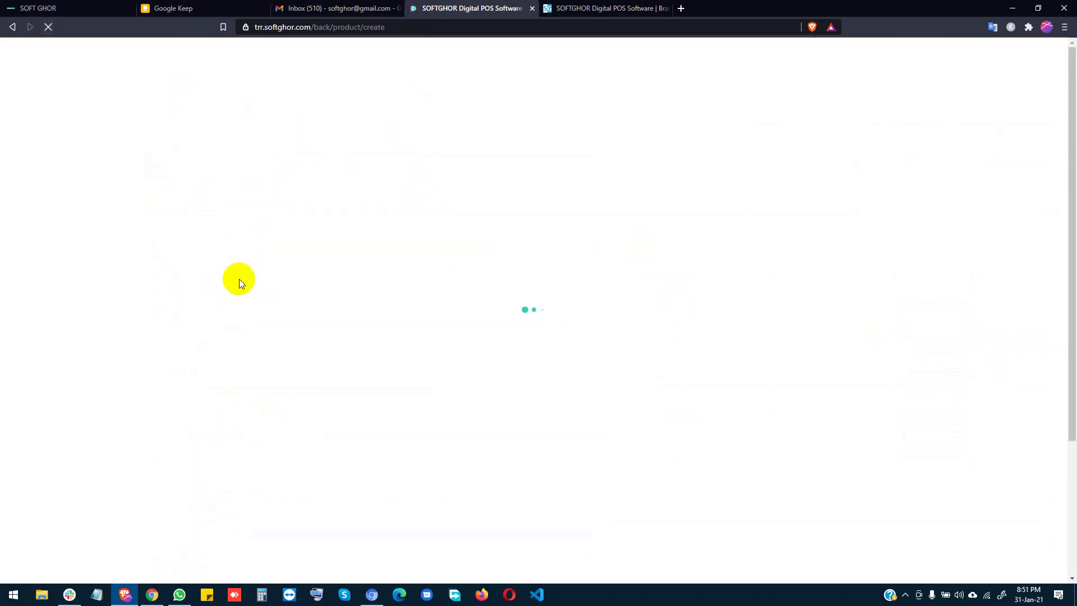
{"action": "left_click", "coordinate": [240, 280]}
{"action": "key", "text": "ctrl+v"}
Assign the product to the Electronics category and the OPPO brand
{"action": "scroll", "coordinate": [260, 348], "scroll_direction": "down", "scroll_amount": 1}
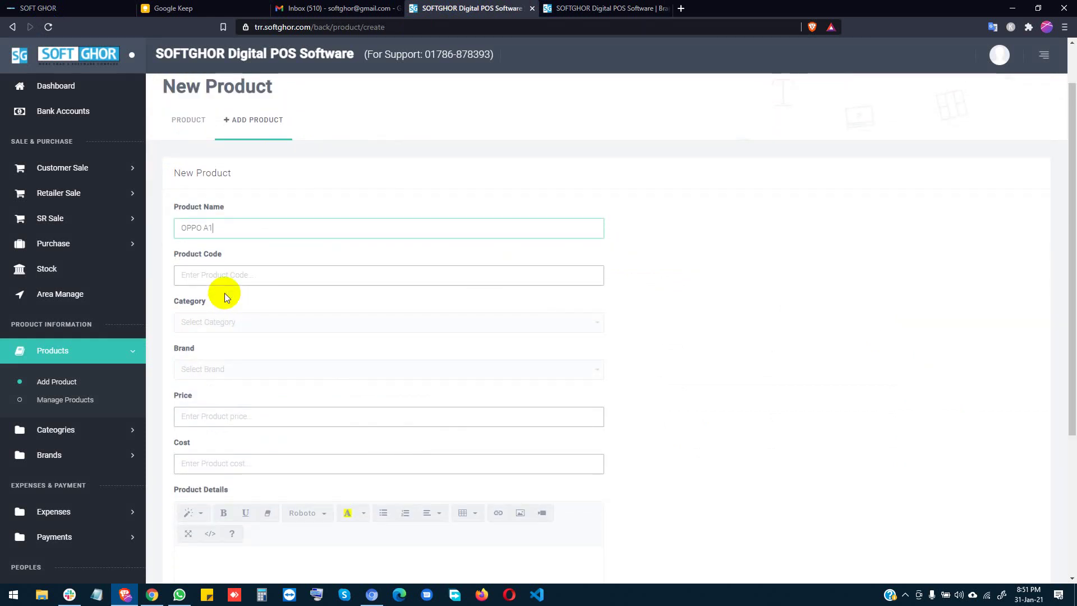
{"action": "left_click", "coordinate": [219, 328]}
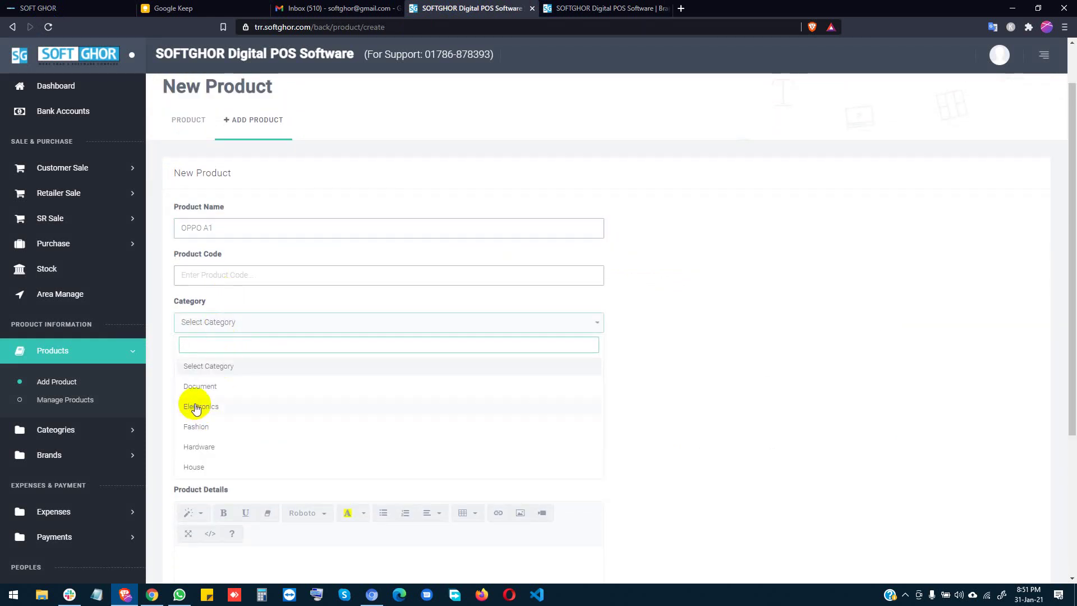
{"action": "left_click", "coordinate": [202, 406]}
{"action": "left_click", "coordinate": [216, 370]}
{"action": "left_click", "coordinate": [218, 493]}
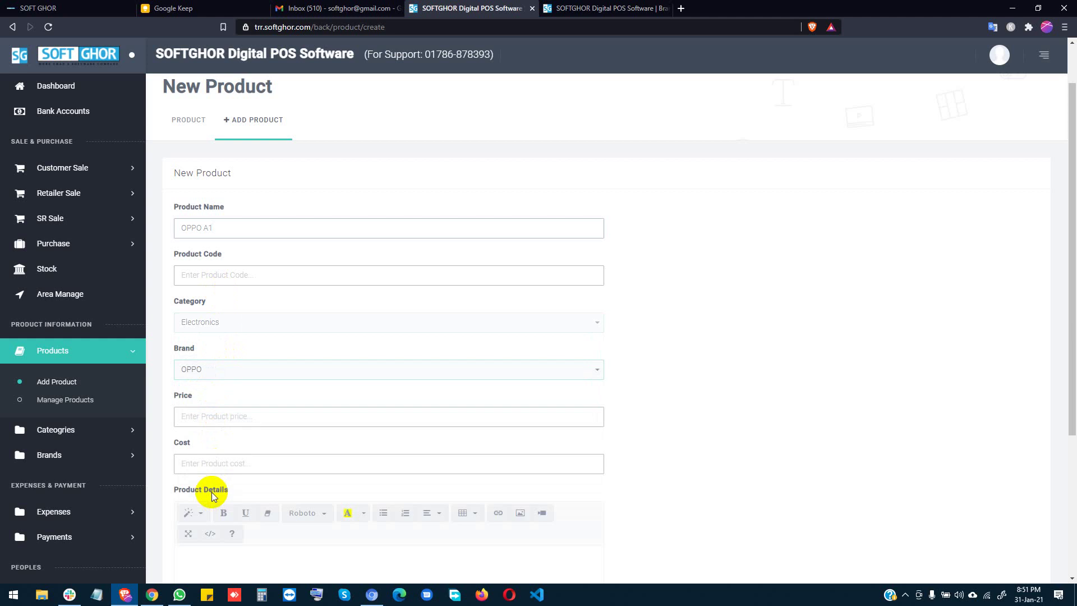
Set the product's price to 15000 and its cost to 14000
{"action": "scroll", "coordinate": [223, 406], "scroll_direction": "down", "scroll_amount": 1}
{"action": "left_click", "coordinate": [222, 355]}
{"action": "type", "text": "15000"}
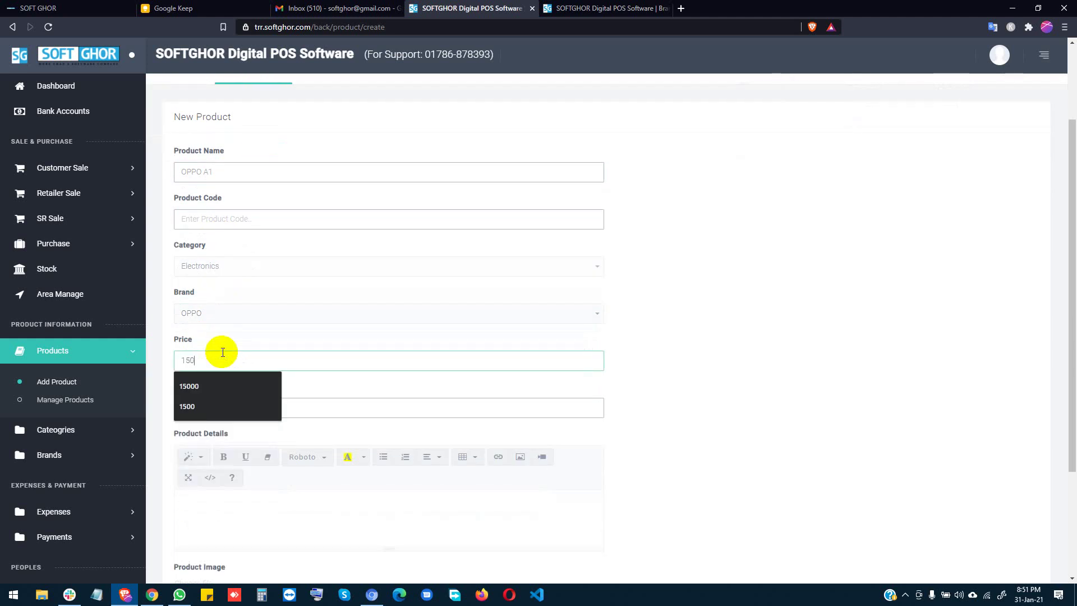
{"action": "left_click", "coordinate": [239, 406]}
{"action": "type", "text": "14000"}
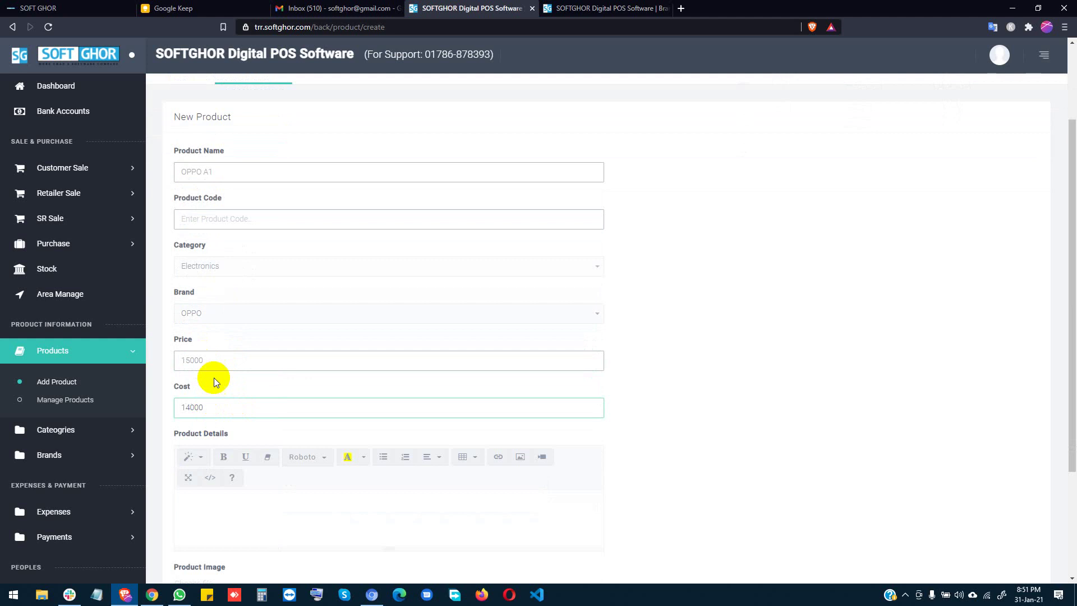
Save the new OPPO A1 product and open the list of all products
{"action": "scroll", "coordinate": [612, 429], "scroll_direction": "down", "scroll_amount": 2}
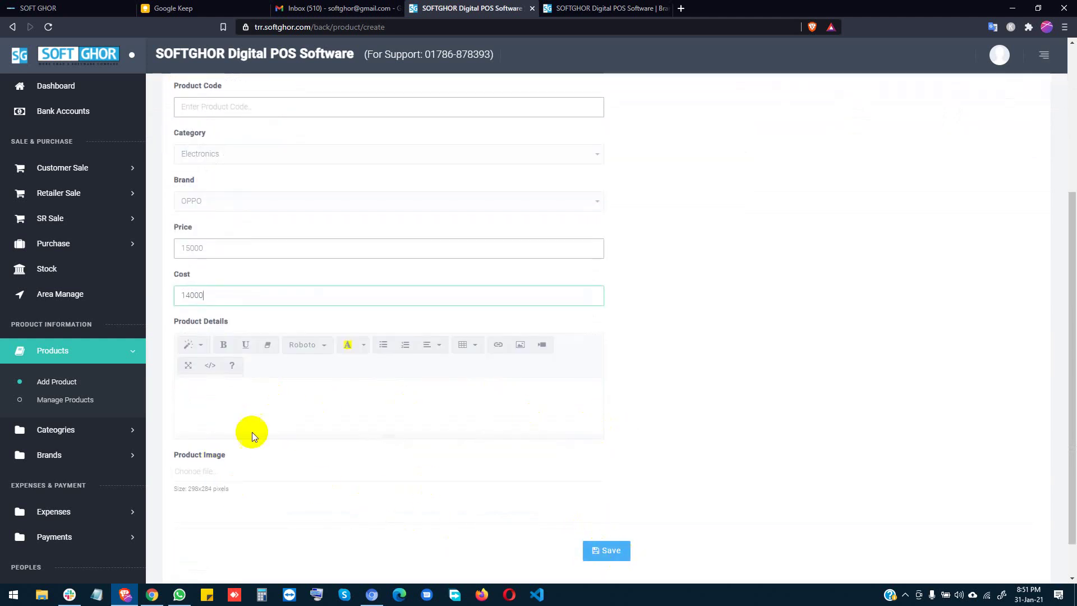
{"action": "left_click", "coordinate": [610, 553]}
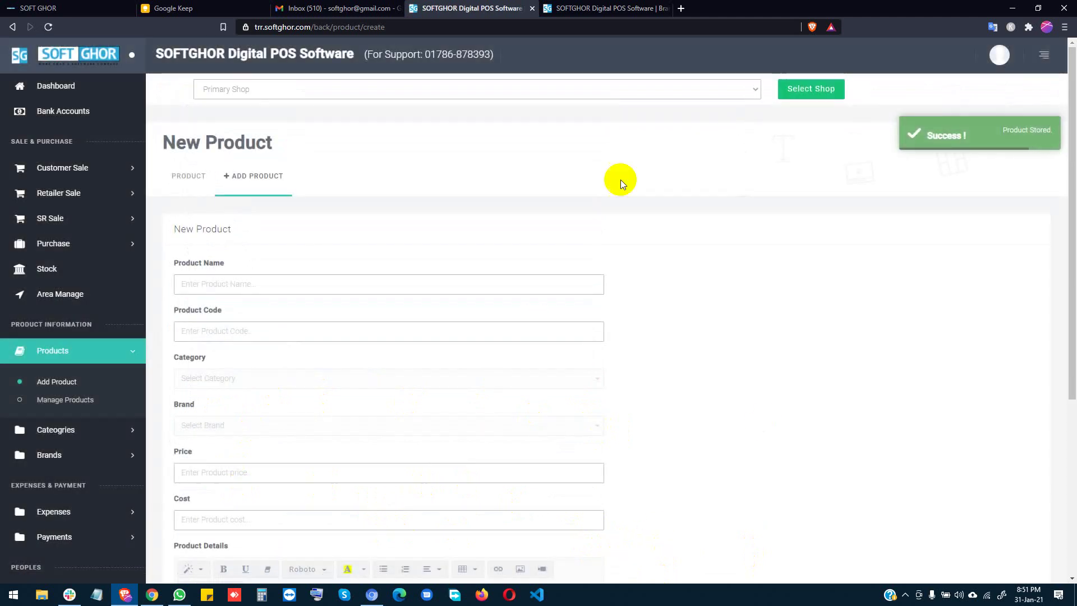
{"action": "left_click", "coordinate": [49, 404]}
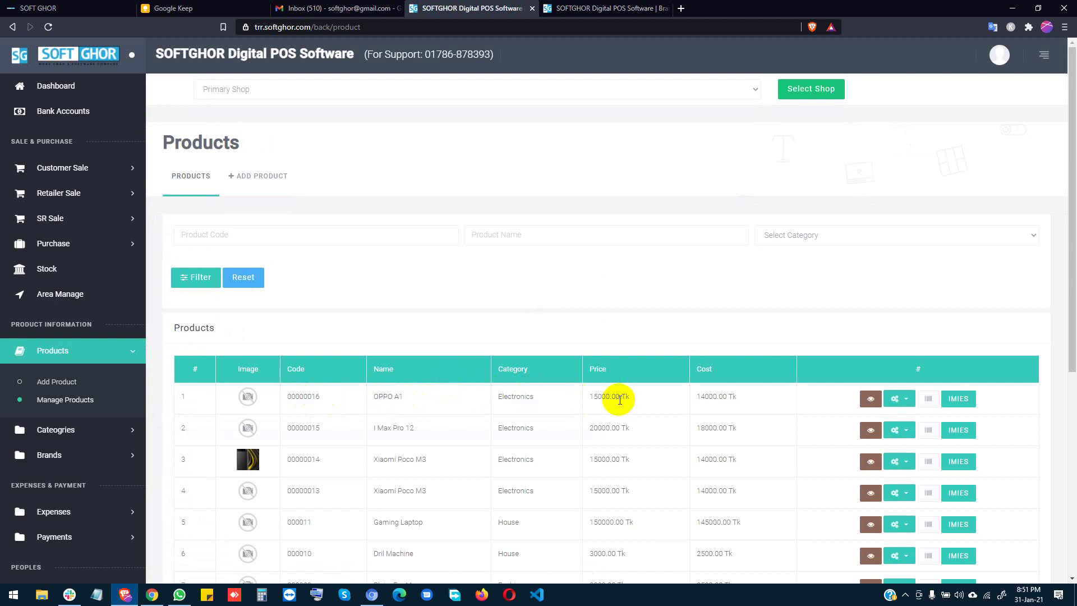
View the barcode dialog of OPPO A1, close it and open the product stock overview
{"action": "left_click", "coordinate": [929, 399]}
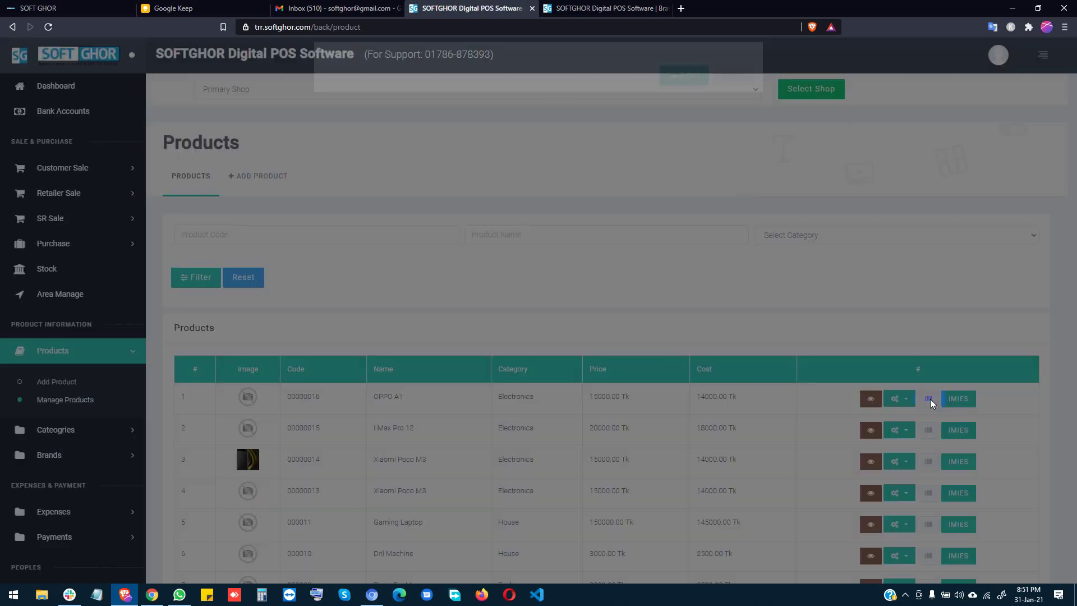
{"action": "left_click", "coordinate": [731, 87]}
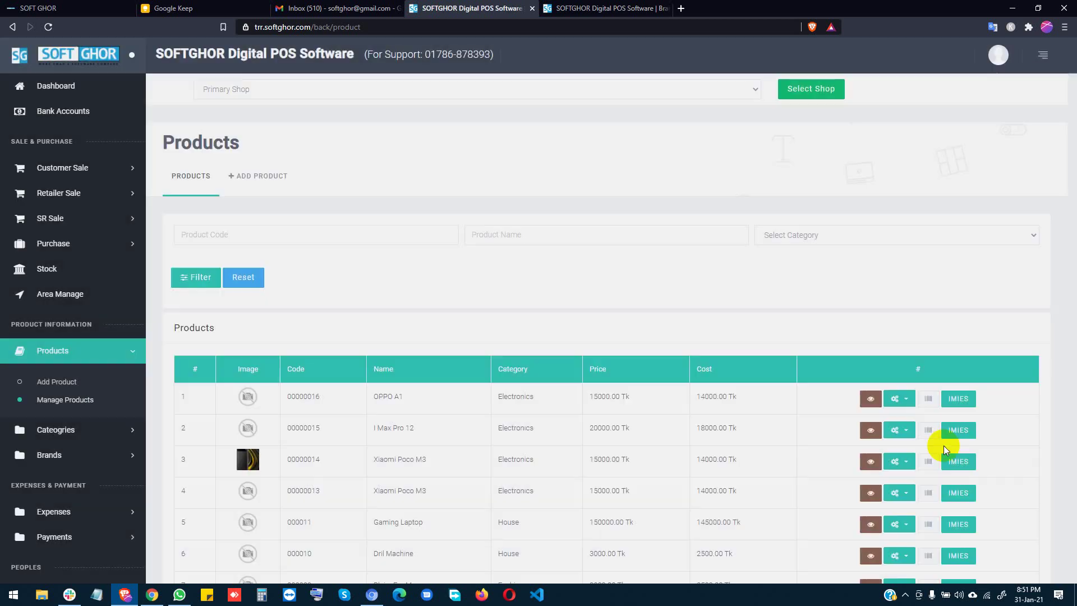
{"action": "left_click", "coordinate": [69, 387]}
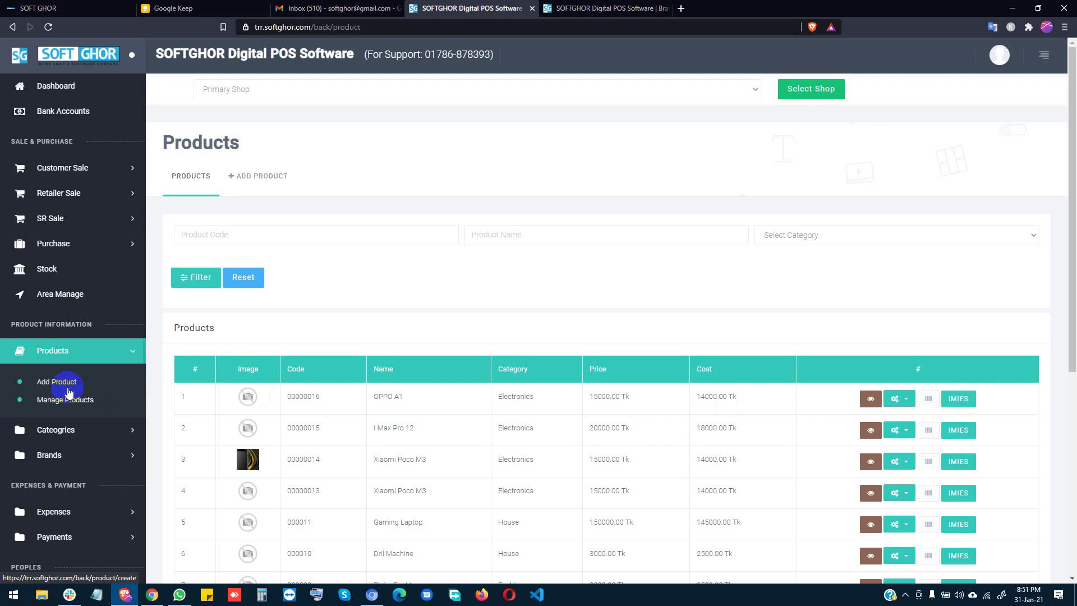
{"action": "left_click", "coordinate": [46, 270]}
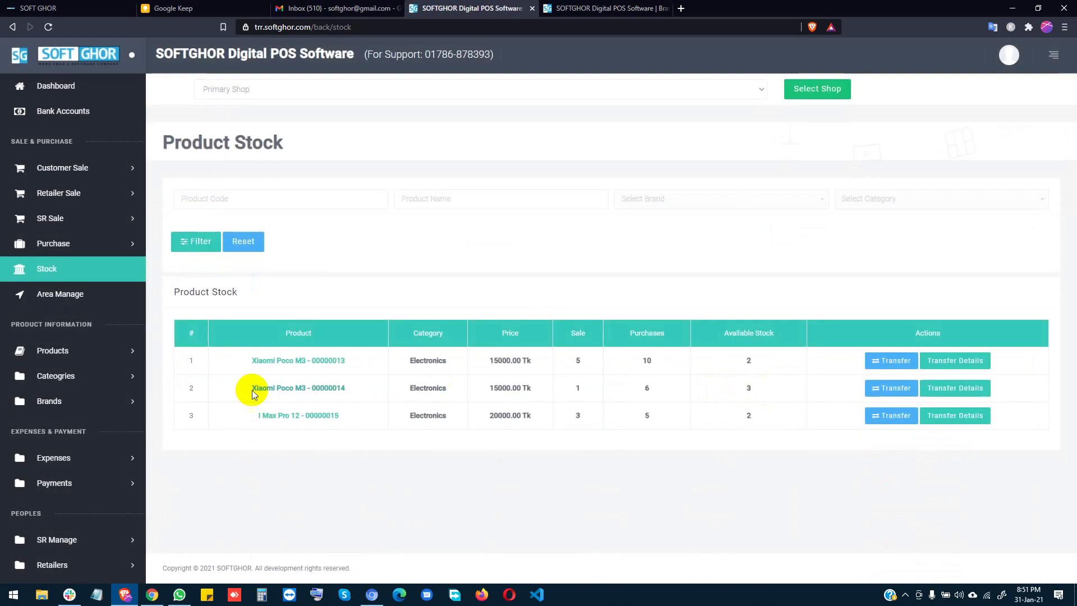
Open the supplier list and review the suppliers with their payable, paid and due amounts
{"action": "left_click", "coordinate": [70, 243]}
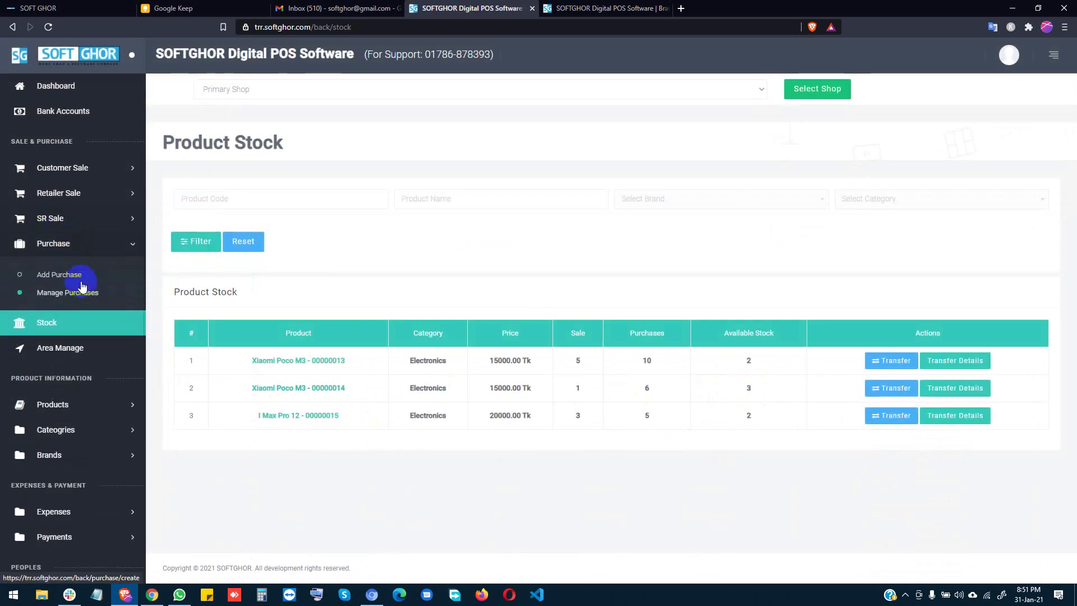
{"action": "scroll", "coordinate": [109, 456], "scroll_direction": "down", "scroll_amount": 5}
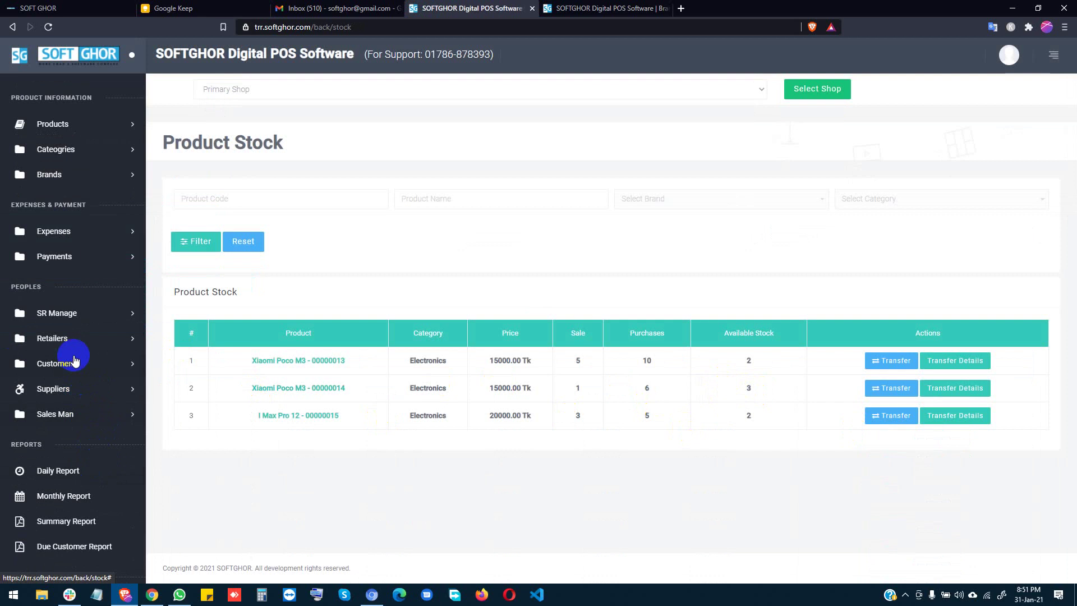
{"action": "left_click", "coordinate": [73, 390]}
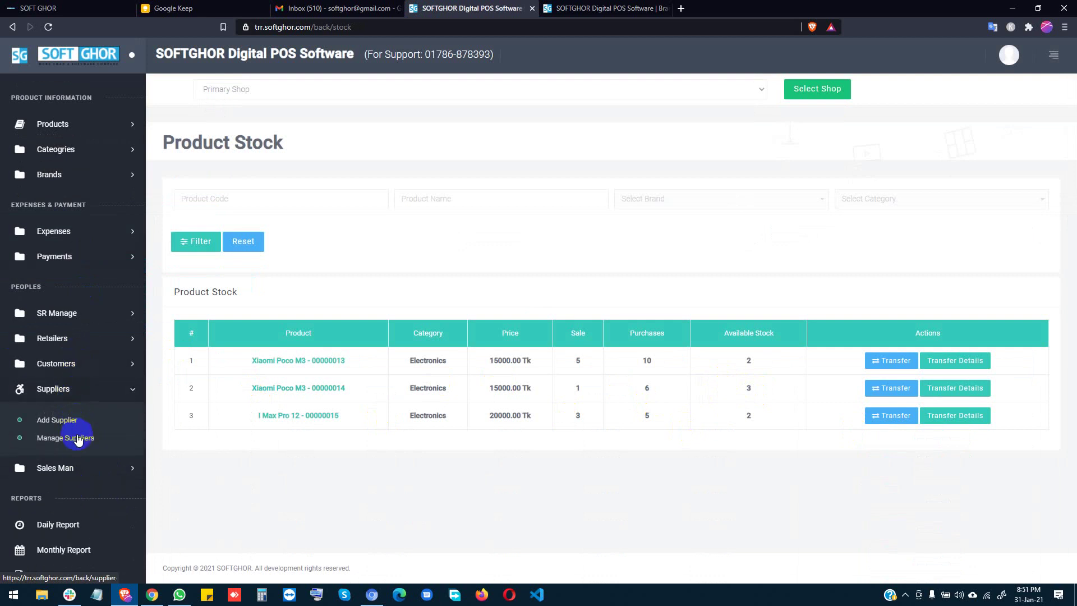
{"action": "left_click", "coordinate": [79, 439]}
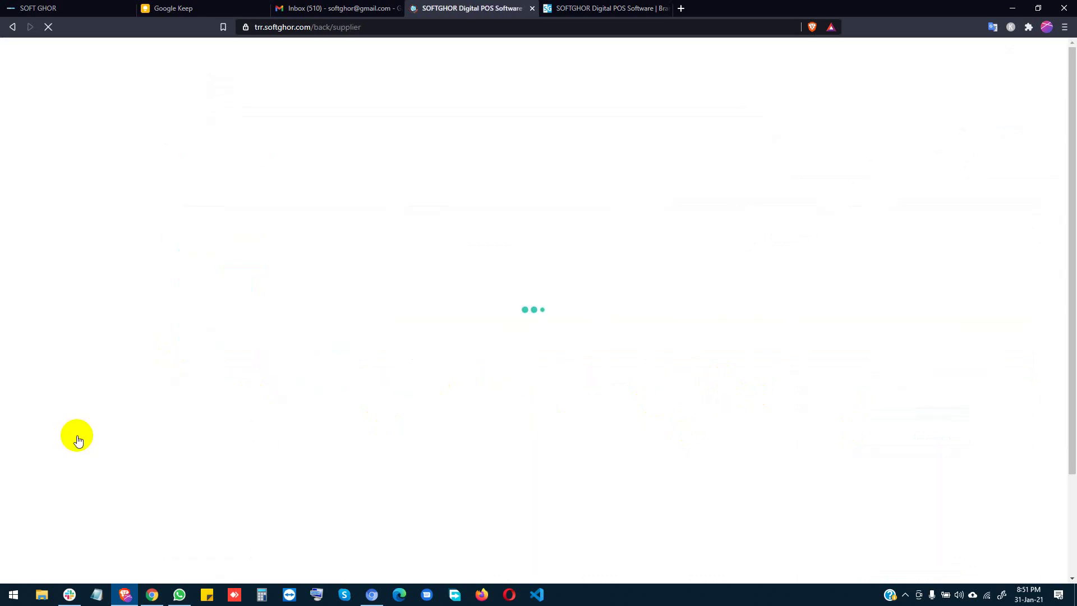
{"action": "scroll", "coordinate": [726, 423], "scroll_direction": "down", "scroll_amount": 3}
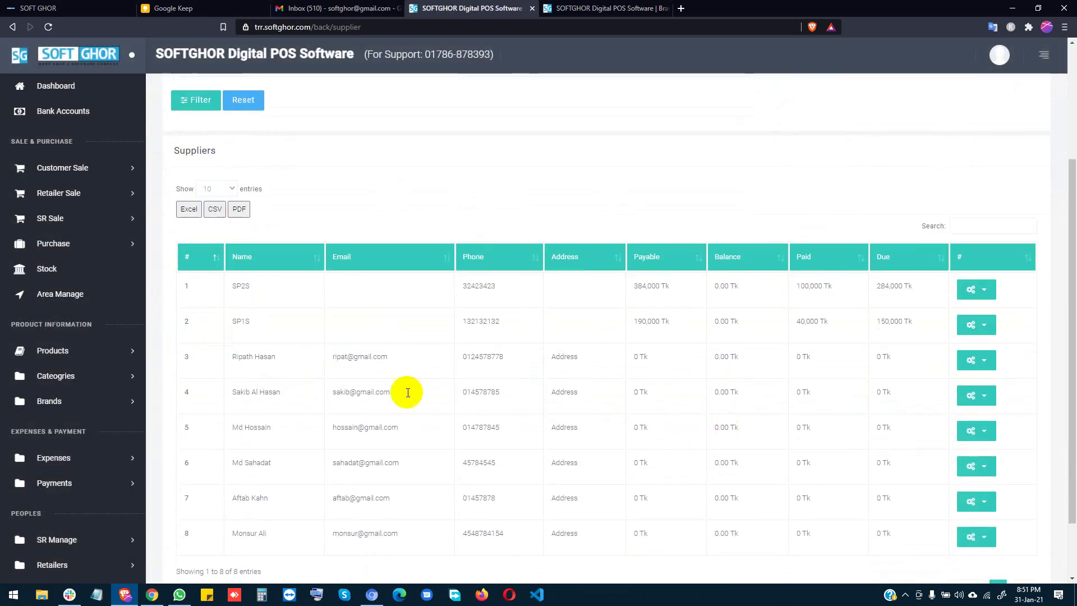
{"action": "scroll", "coordinate": [847, 362], "scroll_direction": "down", "scroll_amount": 2}
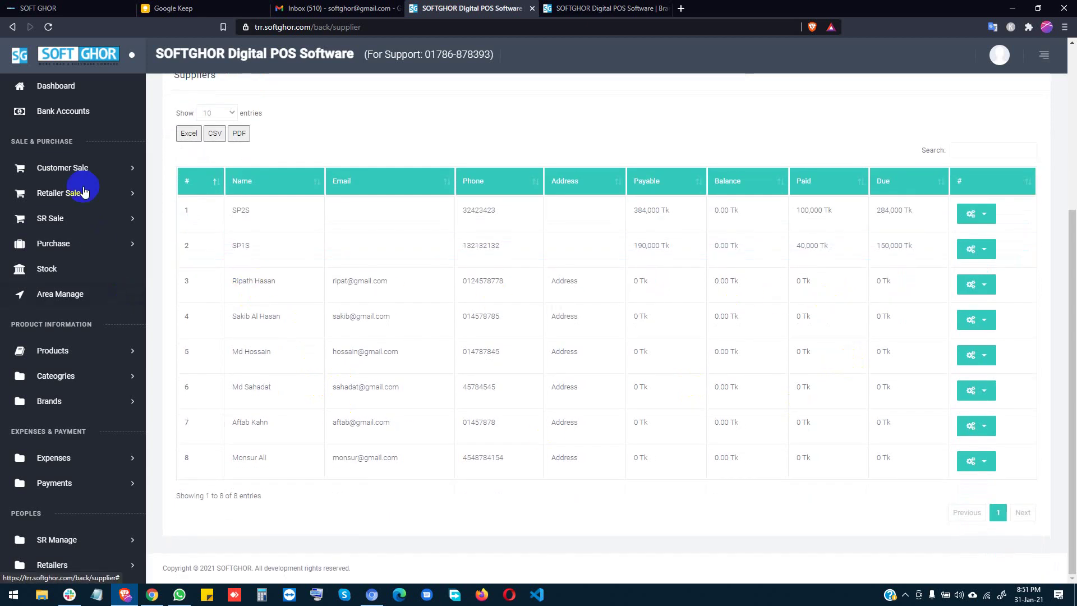
{"action": "scroll", "coordinate": [303, 157], "scroll_direction": "up", "scroll_amount": 3}
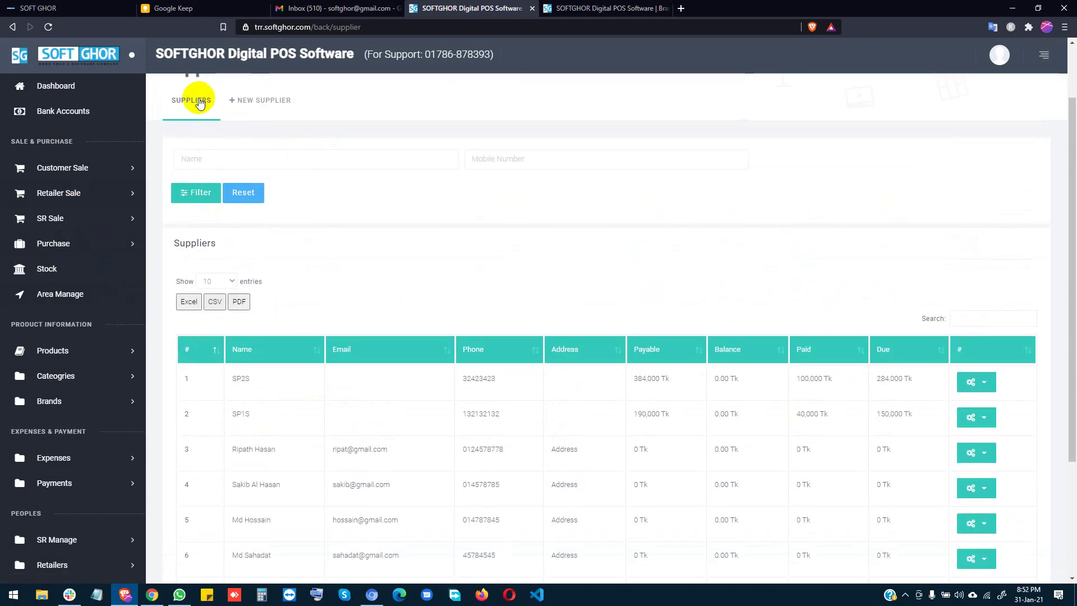
Start a new purchase and choose its supplier
{"action": "left_click", "coordinate": [71, 254]}
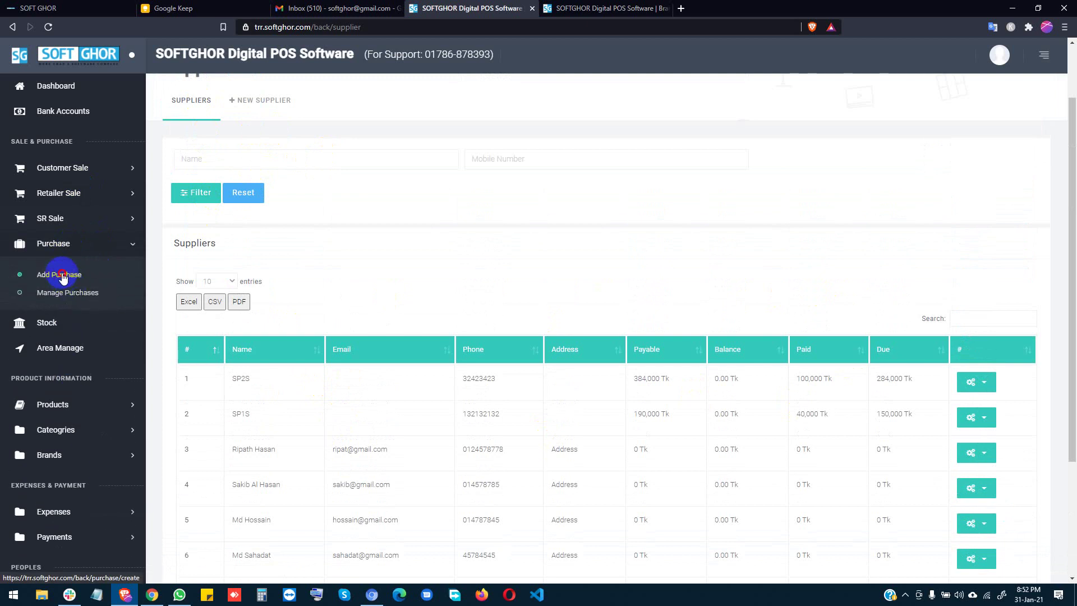
{"action": "left_click", "coordinate": [63, 276]}
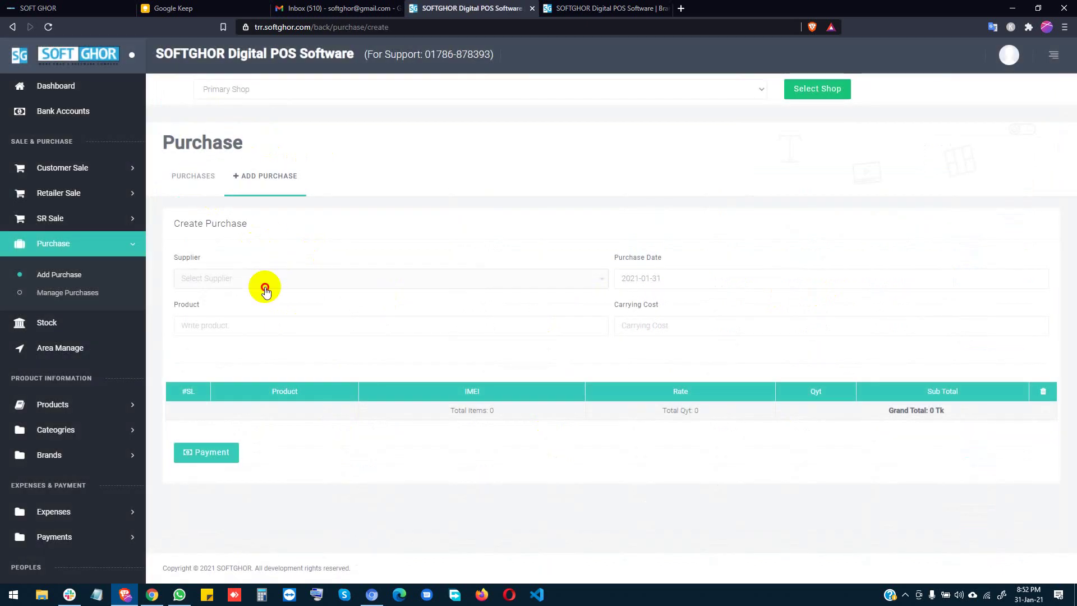
{"action": "left_click", "coordinate": [264, 282]}
{"action": "left_click", "coordinate": [208, 346]}
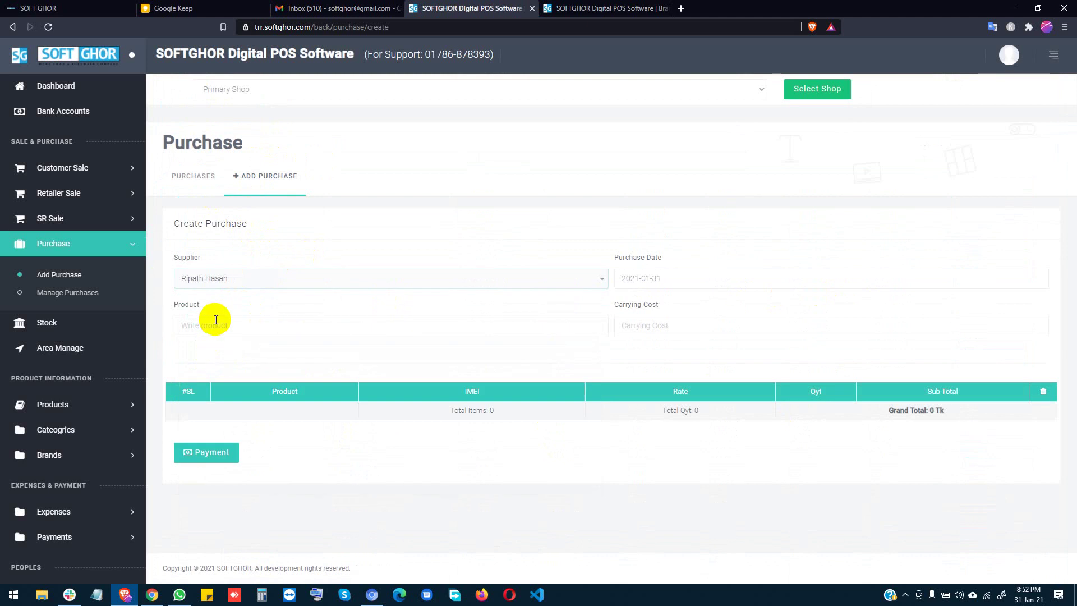
Add the OPPO A1 product to the purchase
{"action": "left_click", "coordinate": [216, 320]}
{"action": "type", "text": "o"}
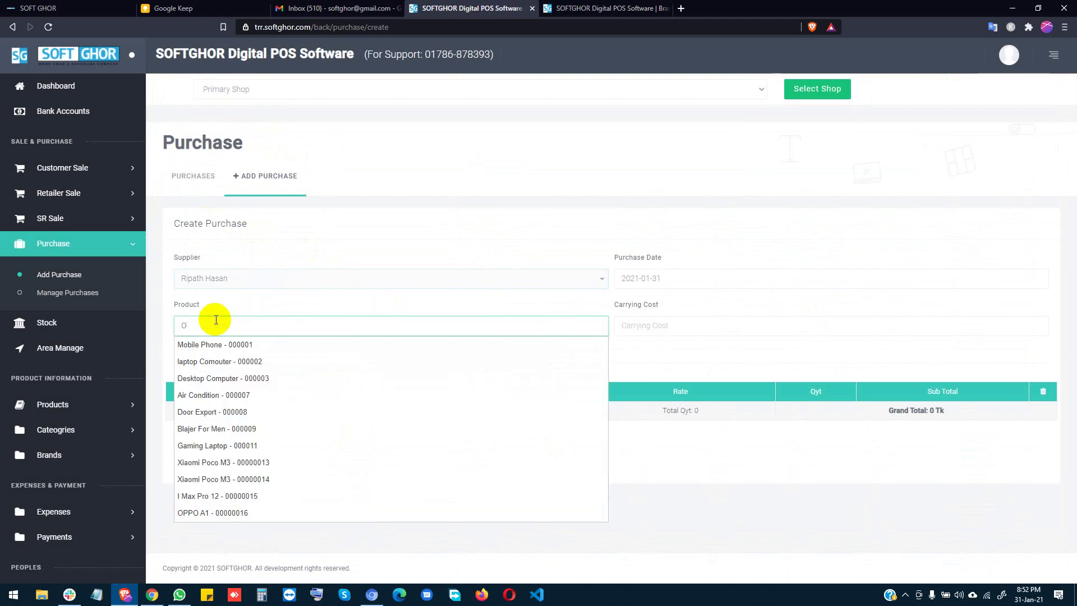
{"action": "left_click", "coordinate": [233, 512]}
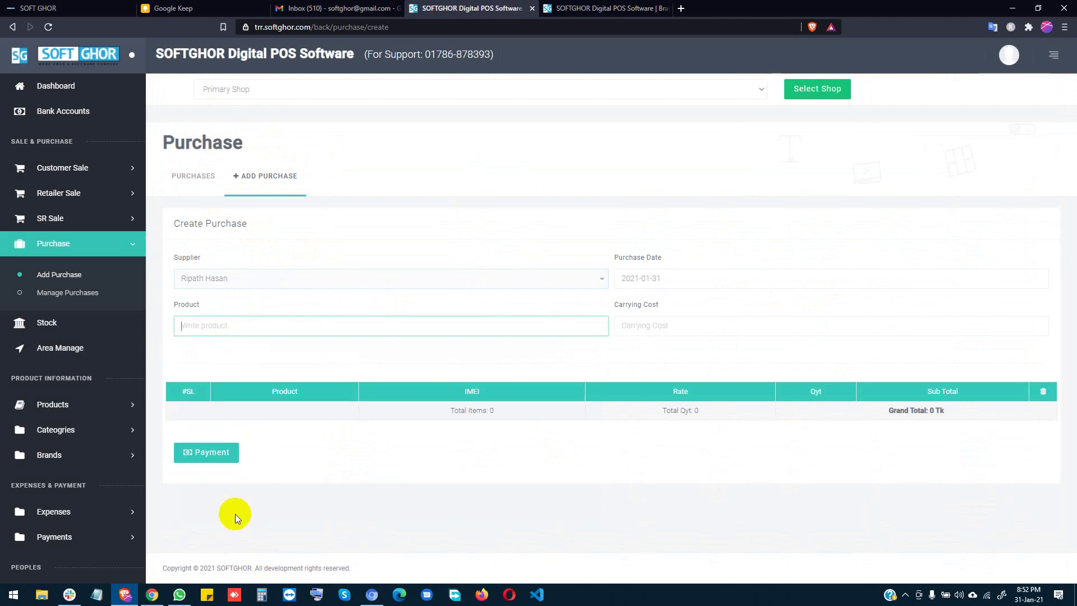
Enter the IMEIs 999888, 888777, 777666, 666555 and 555444 on separate lines for OPPO A1 and set its quantity to 5
{"action": "left_click", "coordinate": [476, 425]}
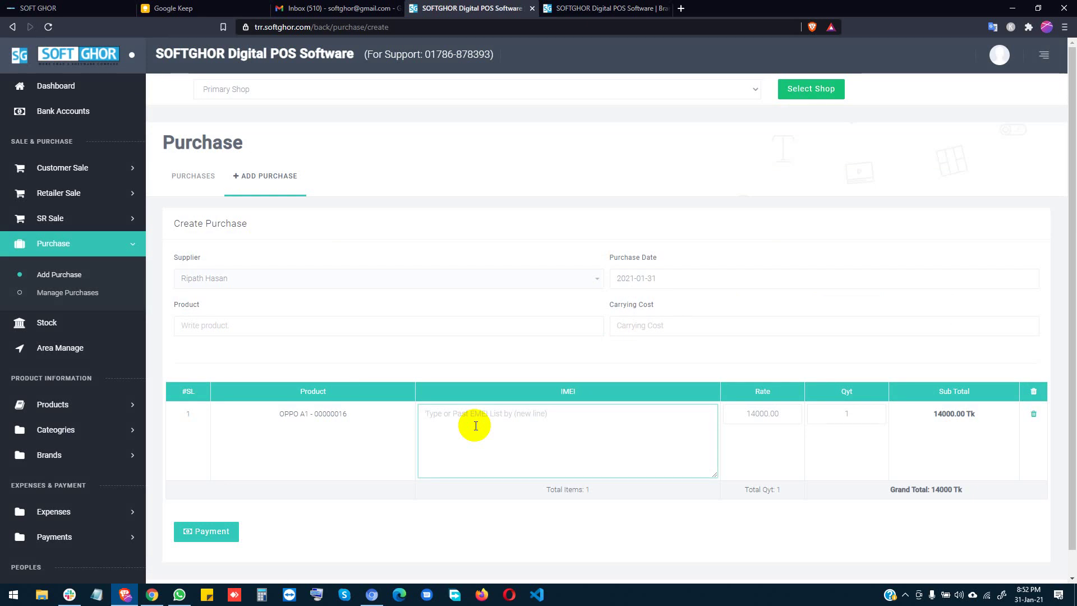
{"action": "type", "text": "999888"}
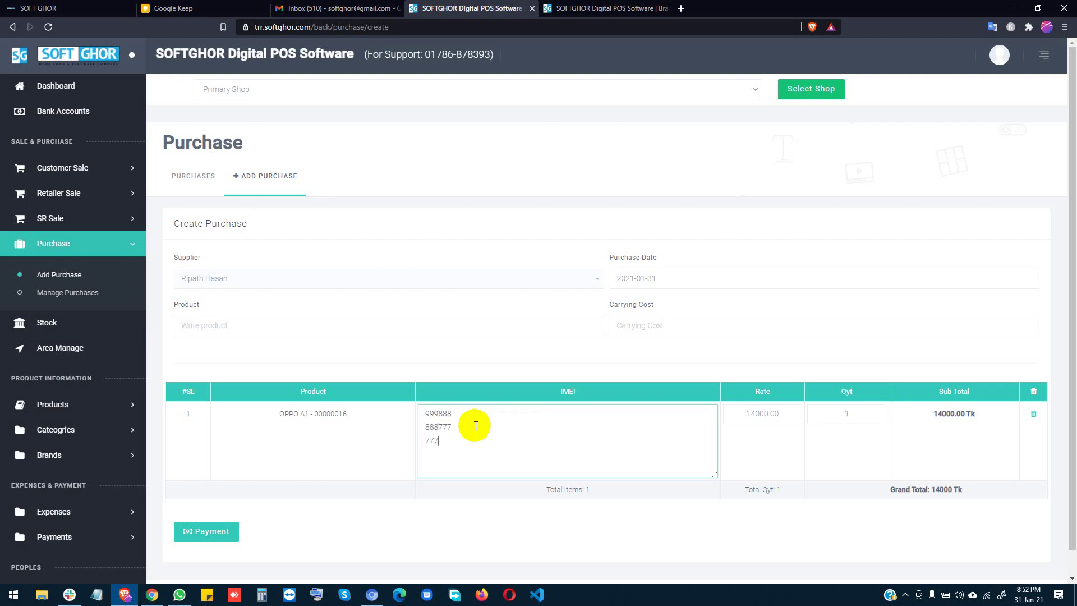
{"action": "type", "text": "666"}
{"action": "left_click", "coordinate": [845, 413]}
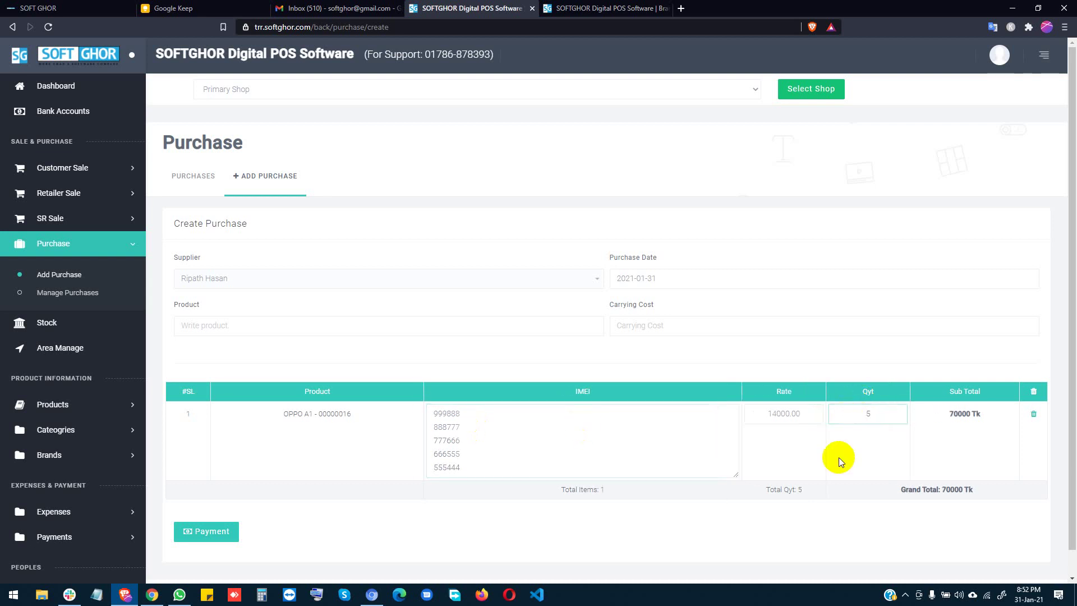
Pay 20000 from the CASH account and complete the purchase
{"action": "left_click", "coordinate": [208, 530]}
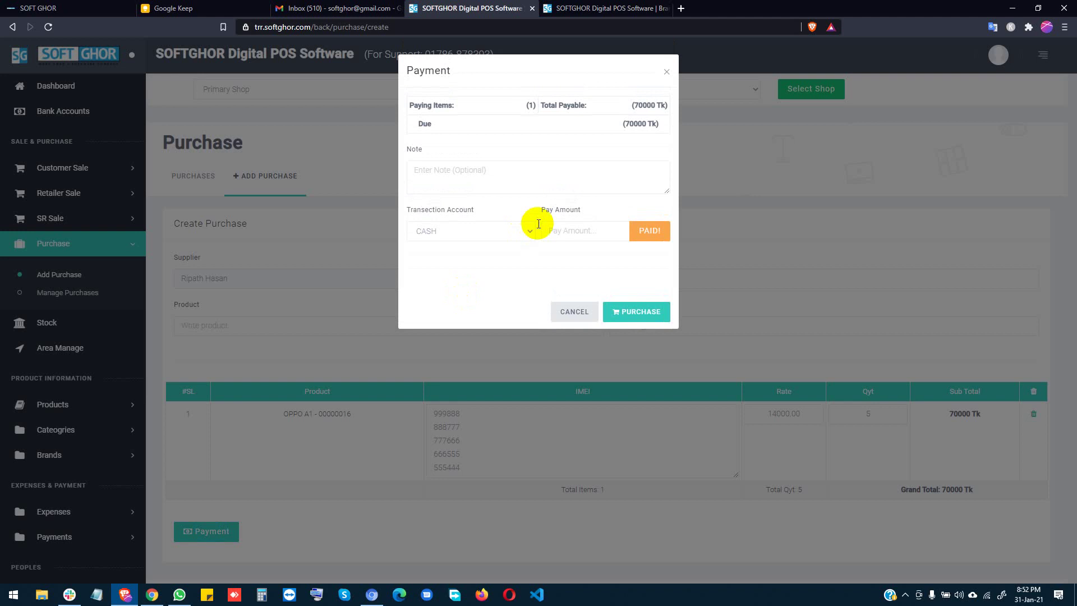
{"action": "left_click", "coordinate": [565, 227]}
{"action": "type", "text": "200"}
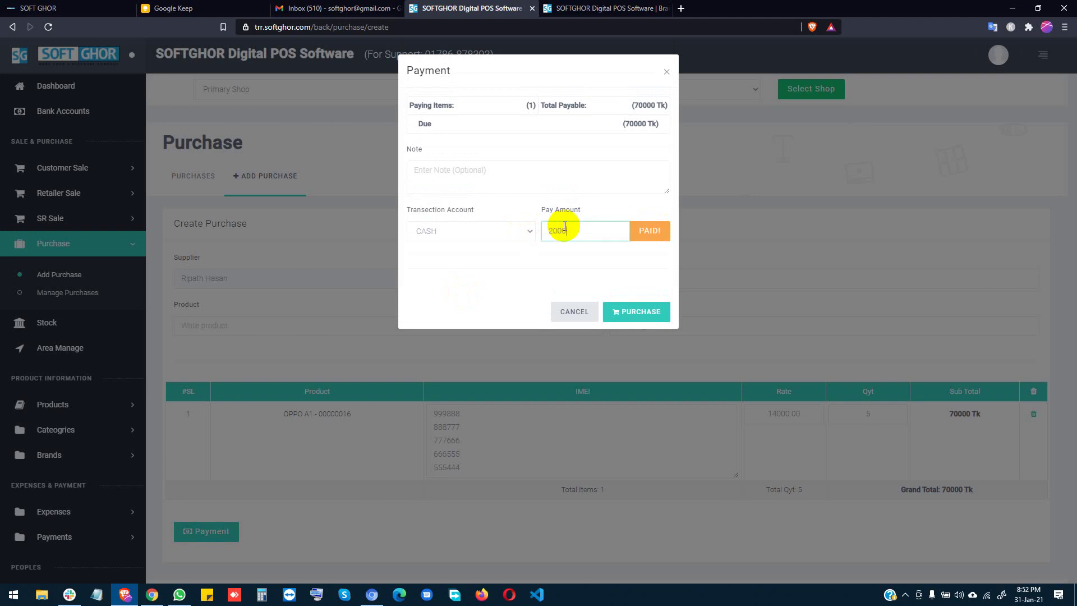
{"action": "type", "text": "00"}
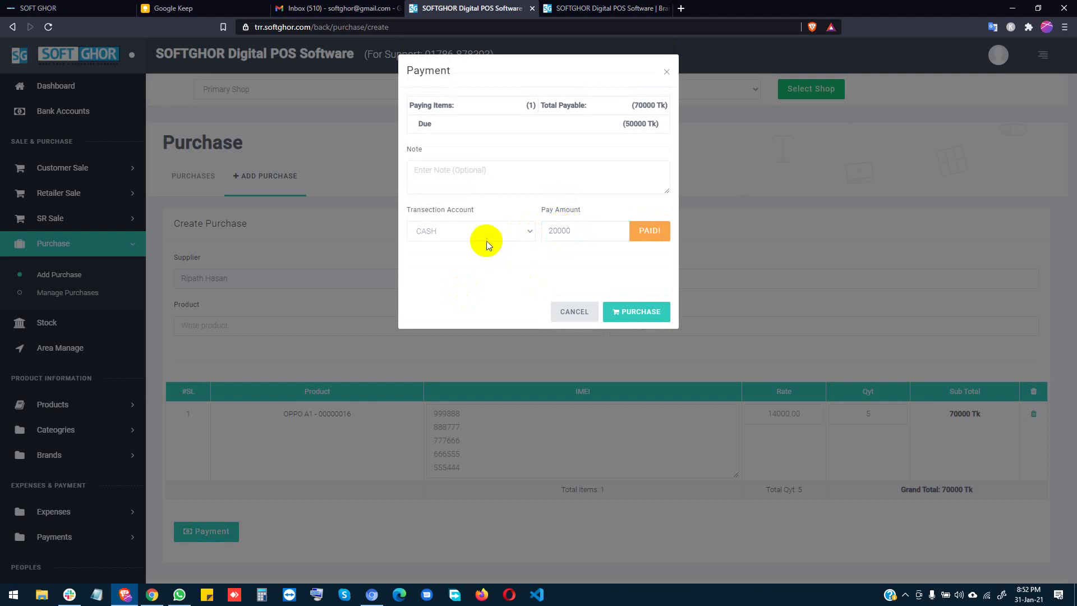
{"action": "left_click", "coordinate": [478, 231]}
{"action": "left_click", "coordinate": [477, 230]}
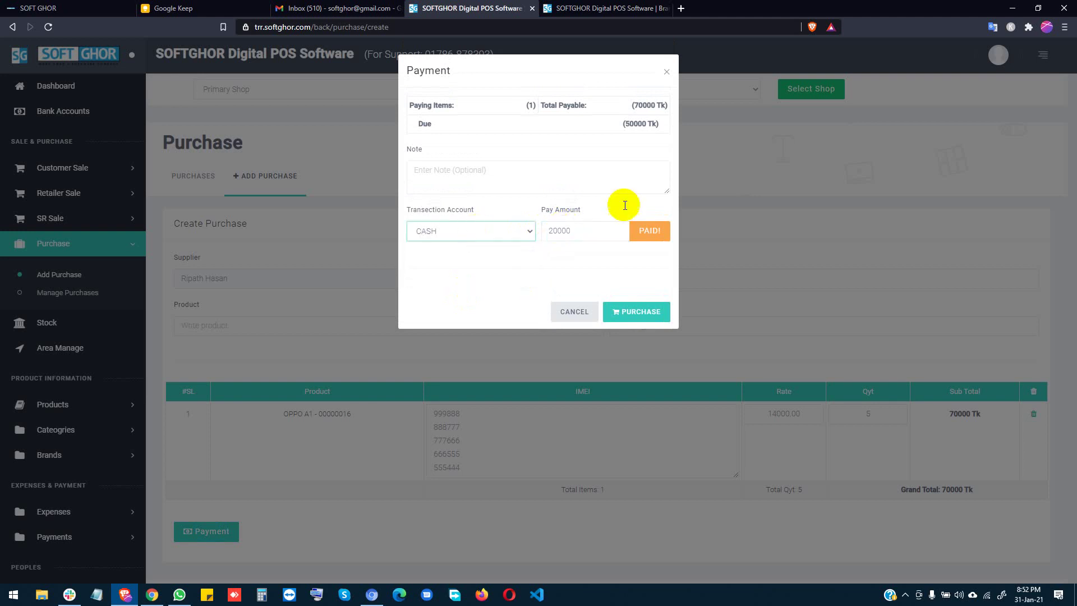
{"action": "left_click", "coordinate": [645, 313]}
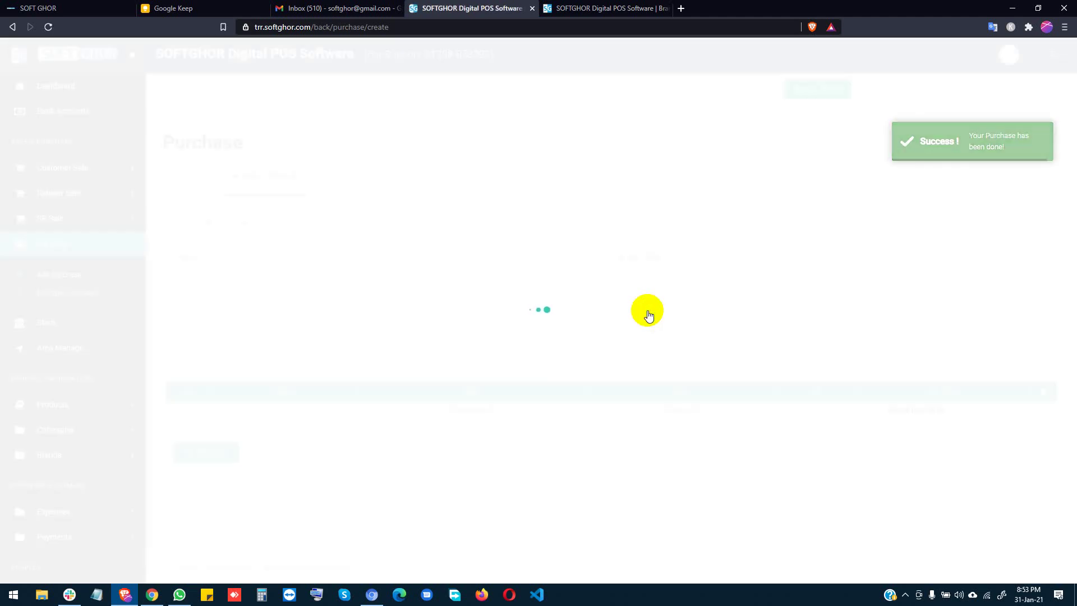
Open the IMEI list of OPPO A1 from the product list and examine each IMEI's shop and sale status
{"action": "left_click", "coordinate": [81, 402]}
{"action": "left_click", "coordinate": [66, 402]}
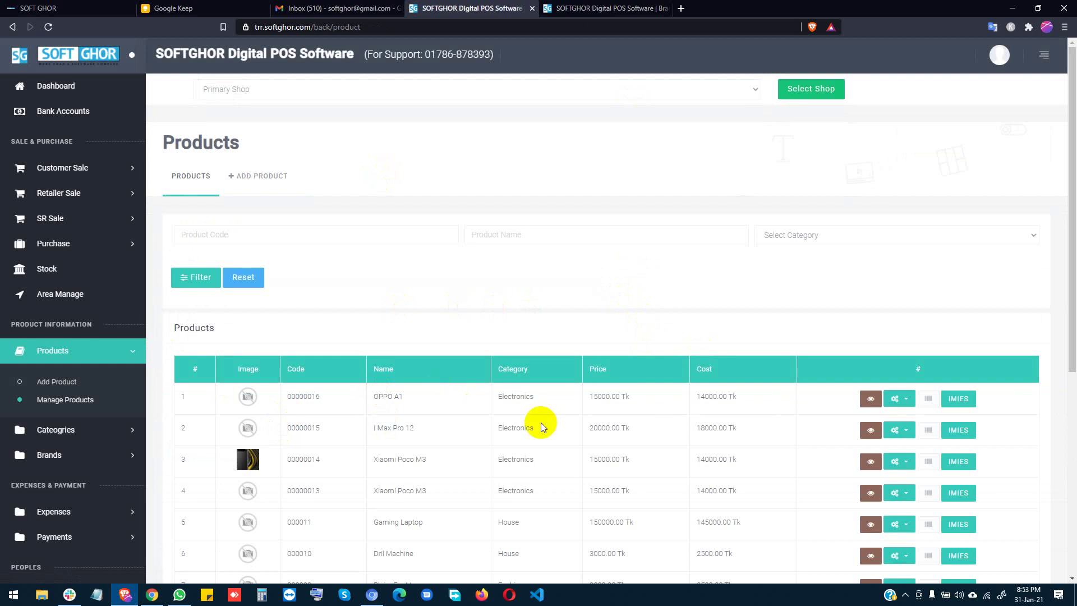
{"action": "left_click", "coordinate": [955, 404]}
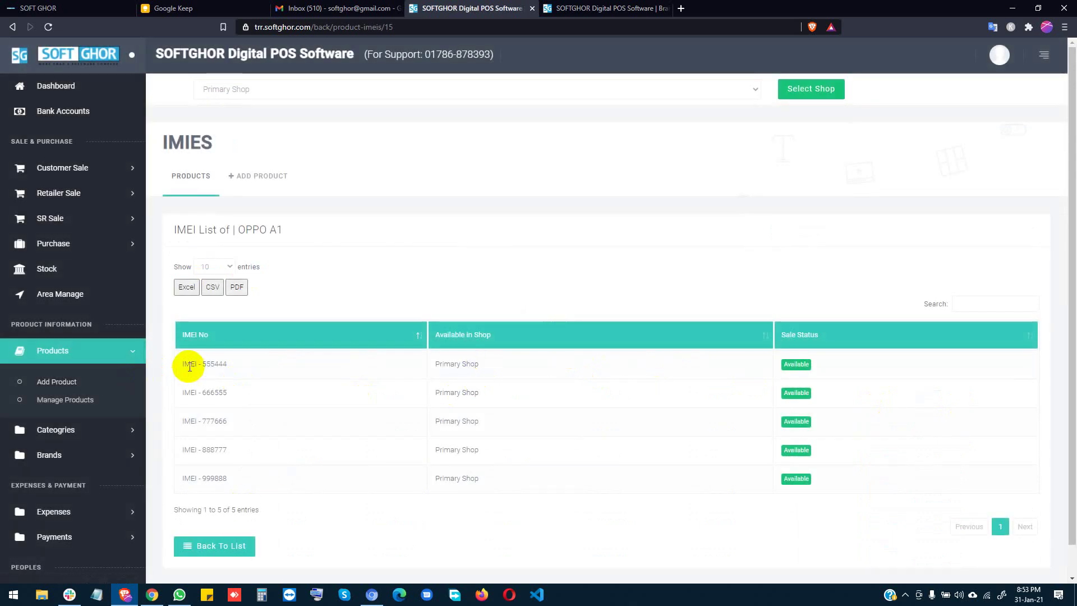
{"action": "left_click_drag", "start_coordinate": [191, 364], "coordinate": [224, 478]}
{"action": "left_click", "coordinate": [252, 478]}
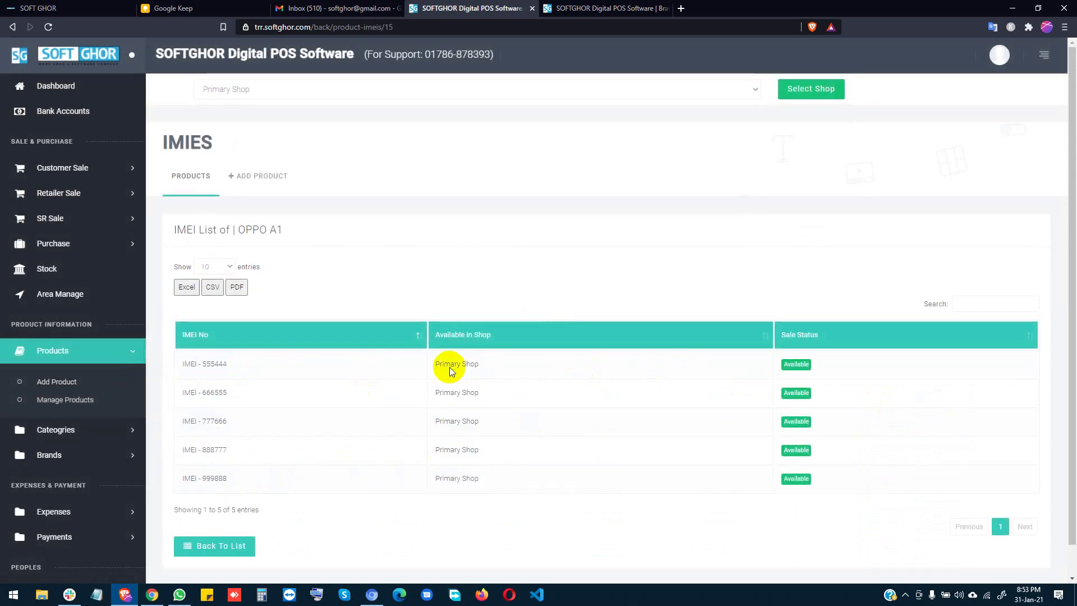
{"action": "left_click_drag", "start_coordinate": [787, 362], "coordinate": [812, 488]}
{"action": "left_click", "coordinate": [187, 421]}
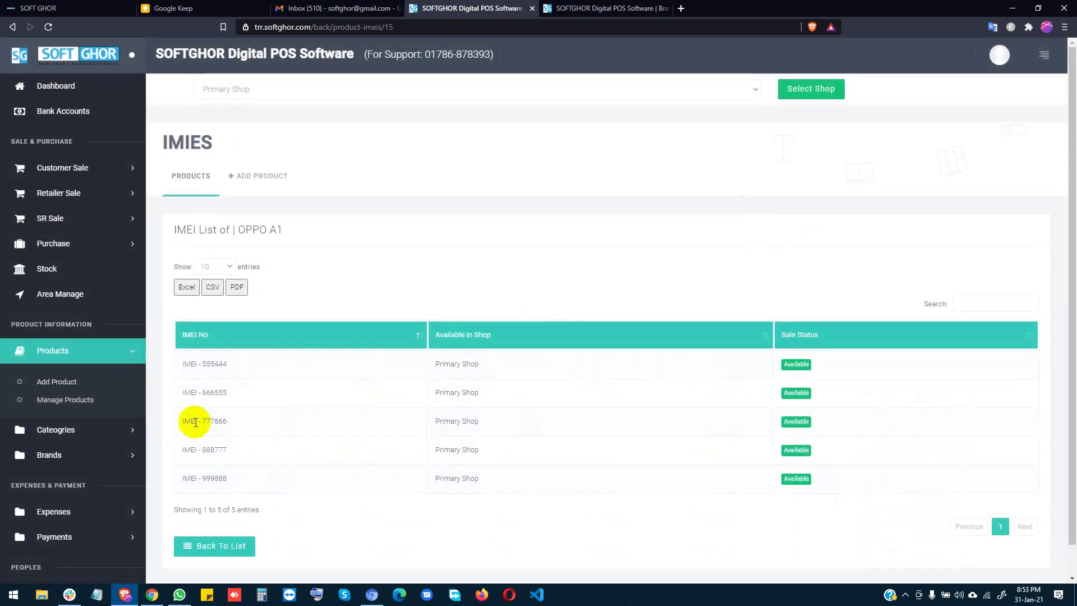
{"action": "scroll", "coordinate": [104, 430], "scroll_direction": "down", "scroll_amount": 2}
{"action": "scroll", "coordinate": [104, 431], "scroll_direction": "up", "scroll_amount": 2}
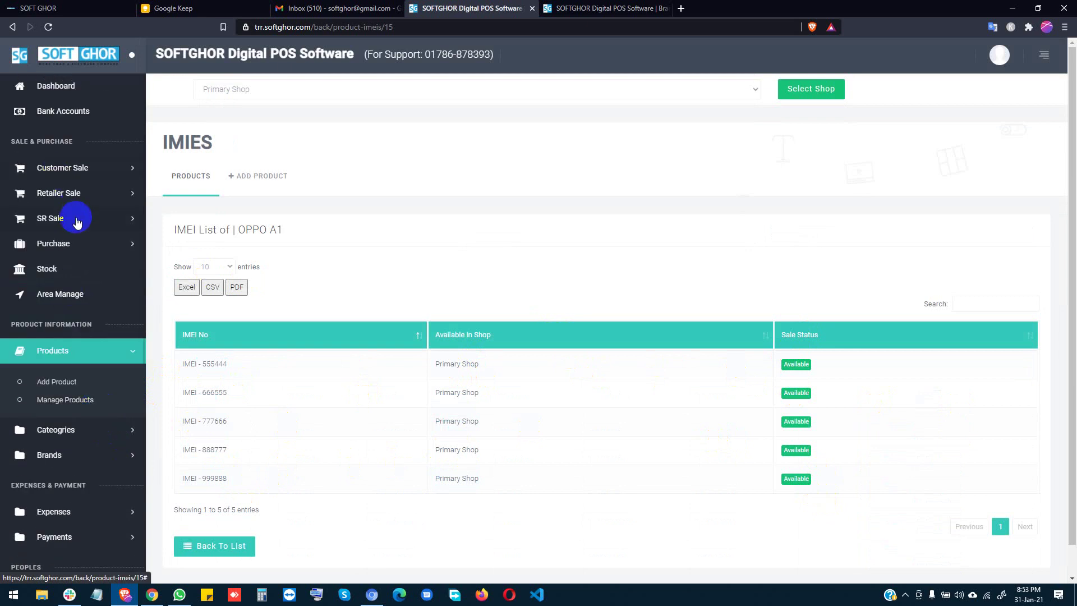
Start a new customer sale, add customer CSS1 with a phone number, and select that customer for the sale
{"action": "left_click", "coordinate": [85, 166]}
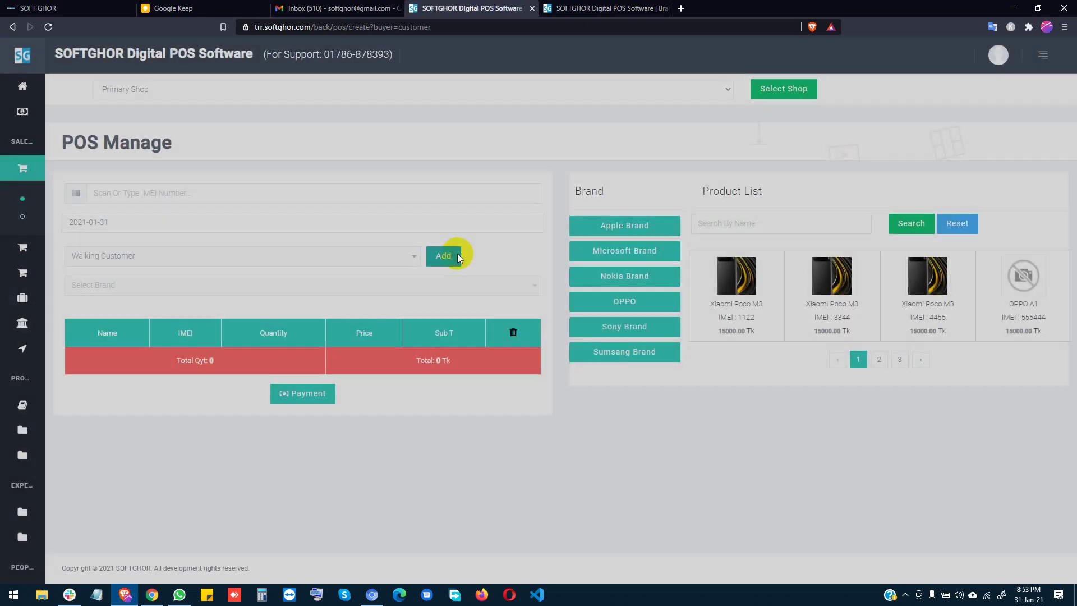
{"action": "left_click", "coordinate": [457, 253]}
{"action": "left_click", "coordinate": [435, 124]}
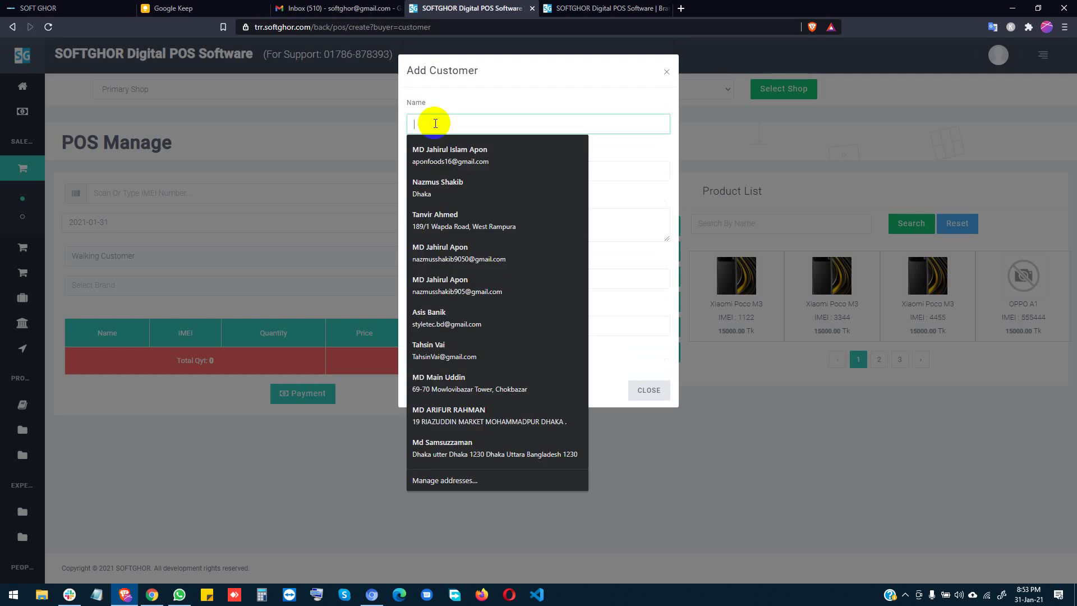
{"action": "type", "text": "oss"}
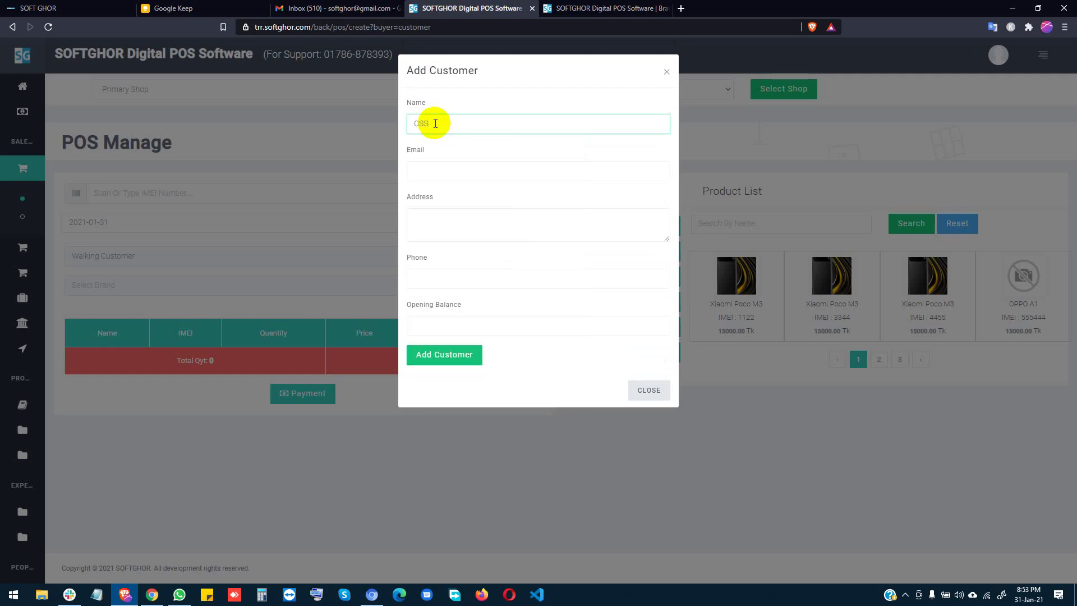
{"action": "left_click", "coordinate": [447, 276]}
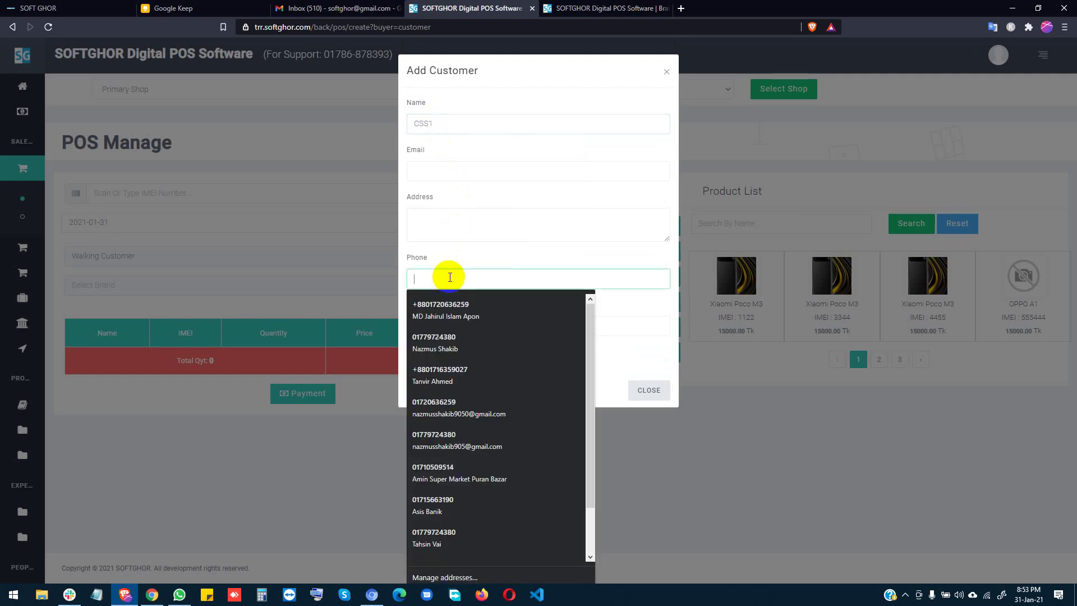
{"action": "type", "text": "978978978"}
{"action": "left_click", "coordinate": [481, 352]}
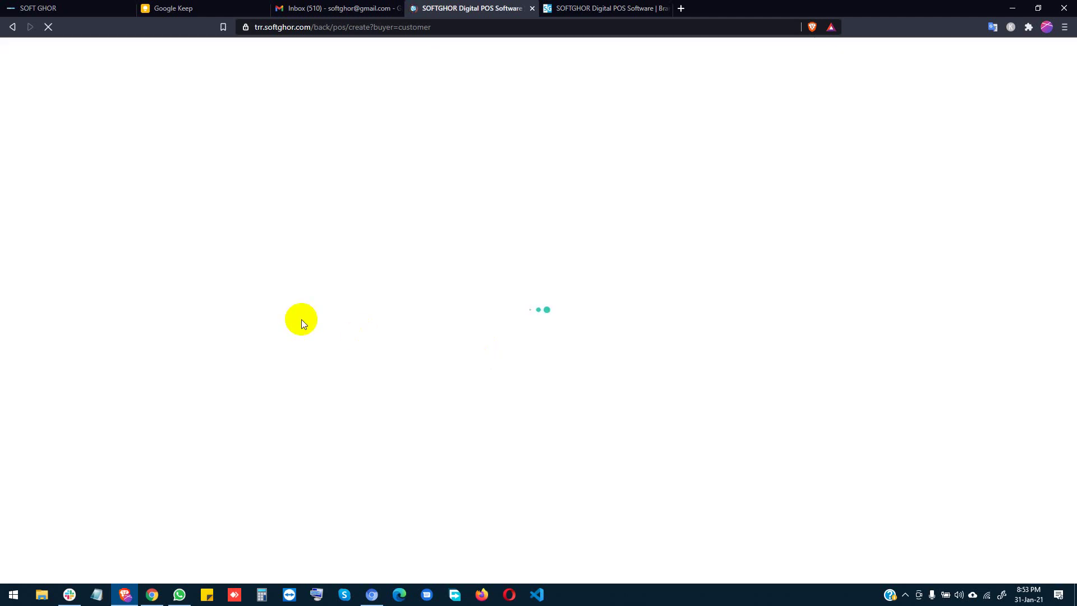
{"action": "left_click", "coordinate": [158, 258]}
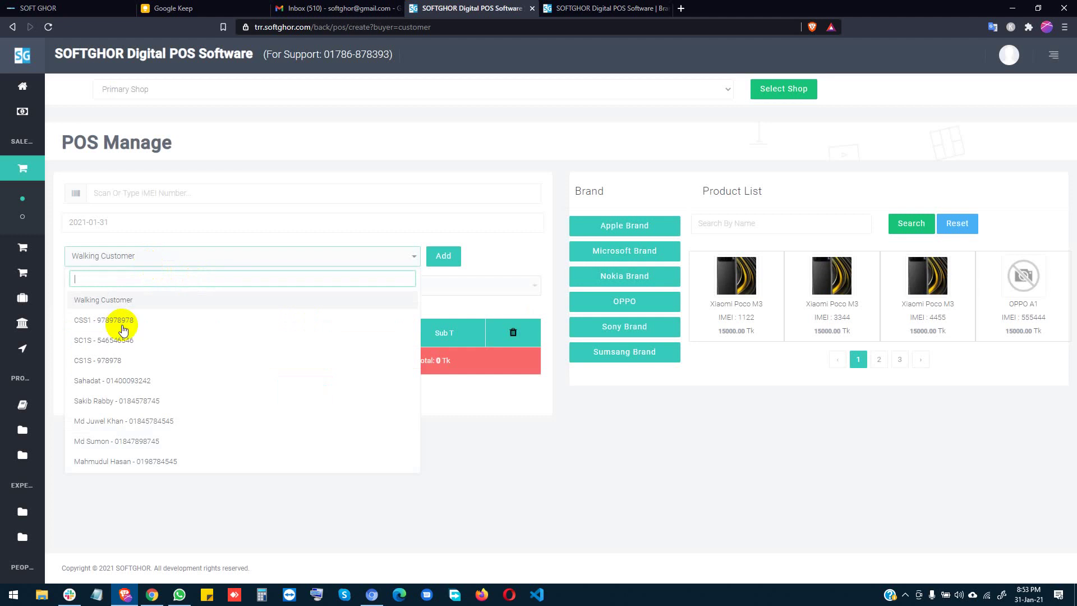
{"action": "left_click", "coordinate": [118, 320]}
Try to add the OPPO A1 with IMEI 999888 to the sale without choosing a brand
{"action": "left_click", "coordinate": [110, 191]}
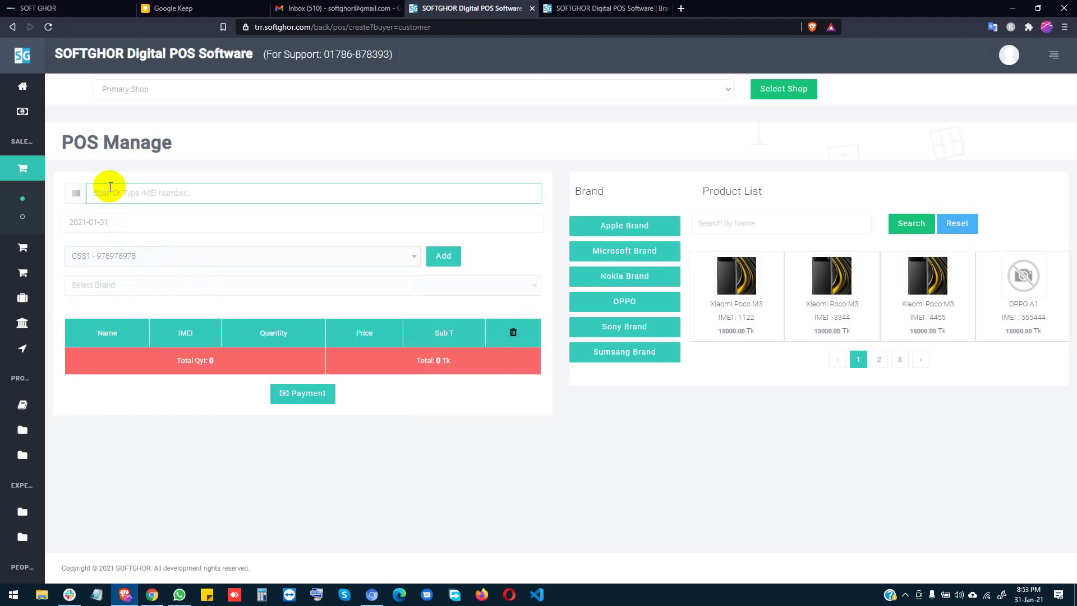
{"action": "type", "text": "999"}
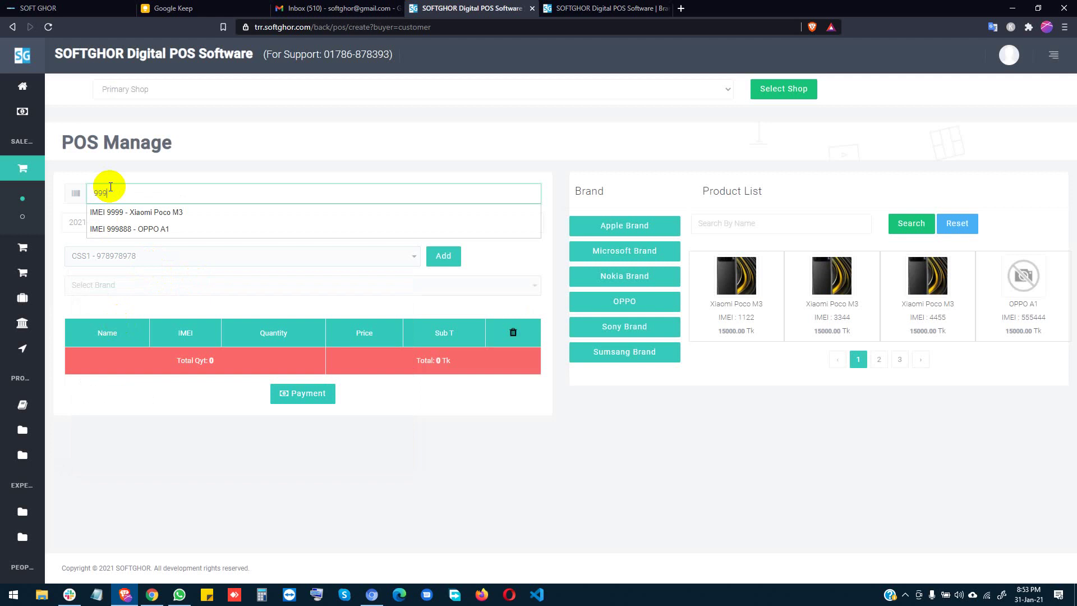
{"action": "left_click", "coordinate": [134, 230]}
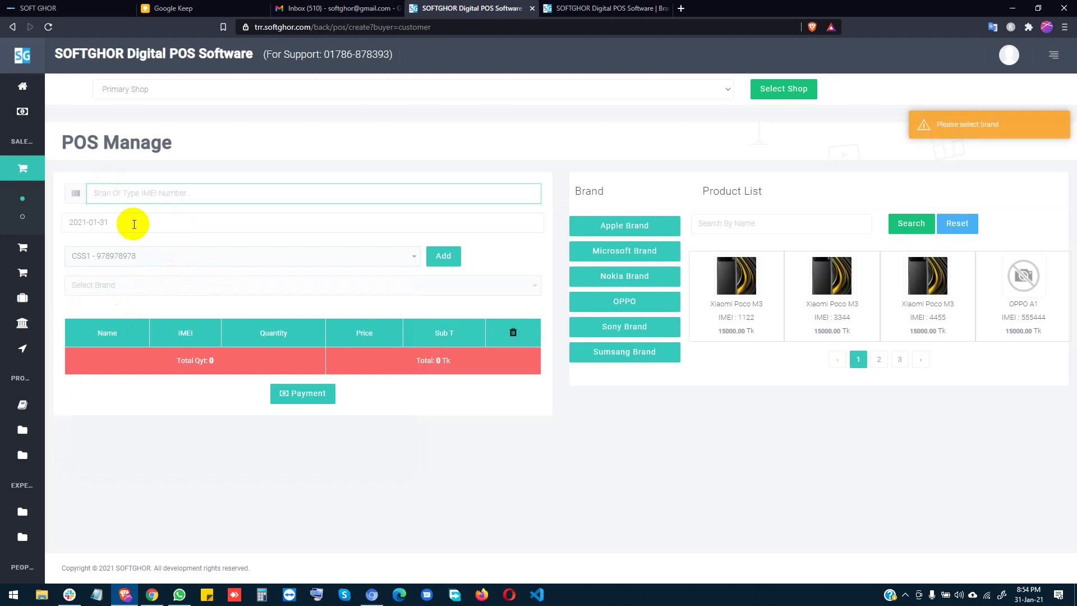
Set the sale's brand to OPPO and add the OPPO A1 with IMEI 999888
{"action": "left_click", "coordinate": [146, 289]}
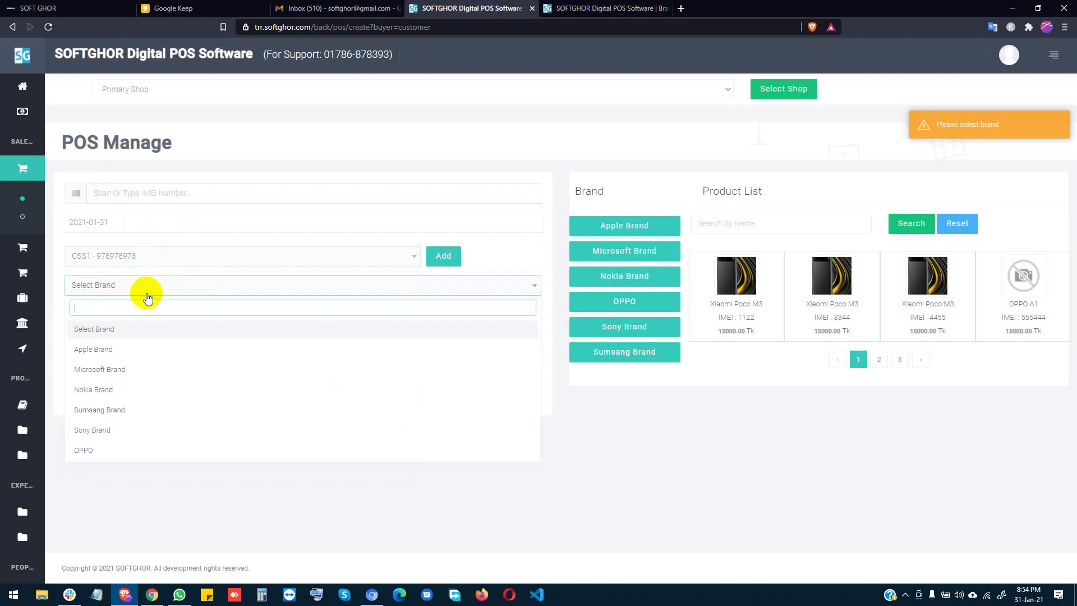
{"action": "left_click", "coordinate": [99, 447]}
{"action": "left_click", "coordinate": [135, 199]}
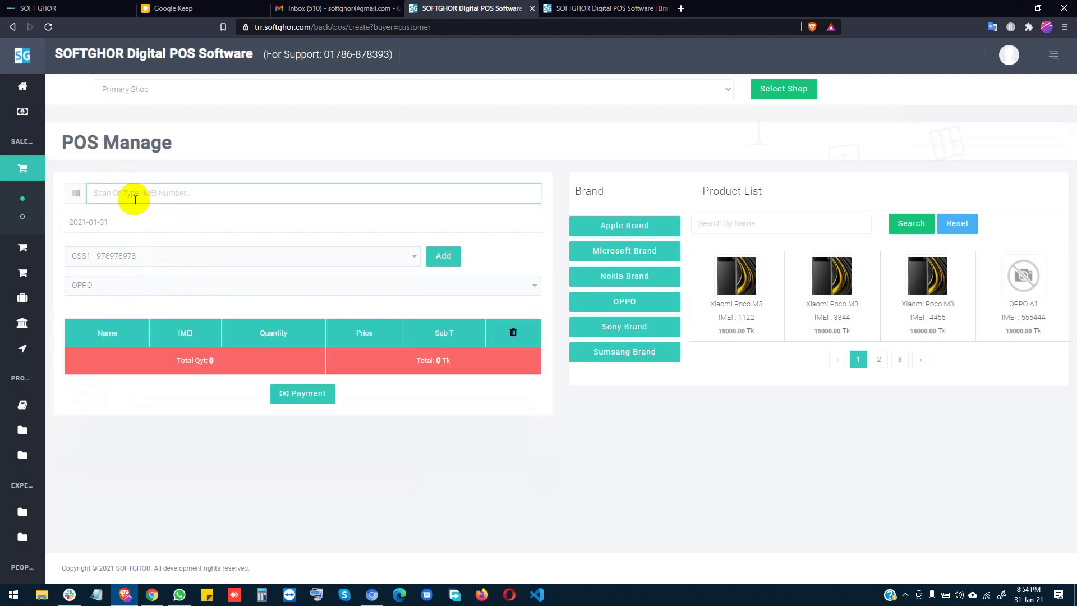
{"action": "type", "text": "999"}
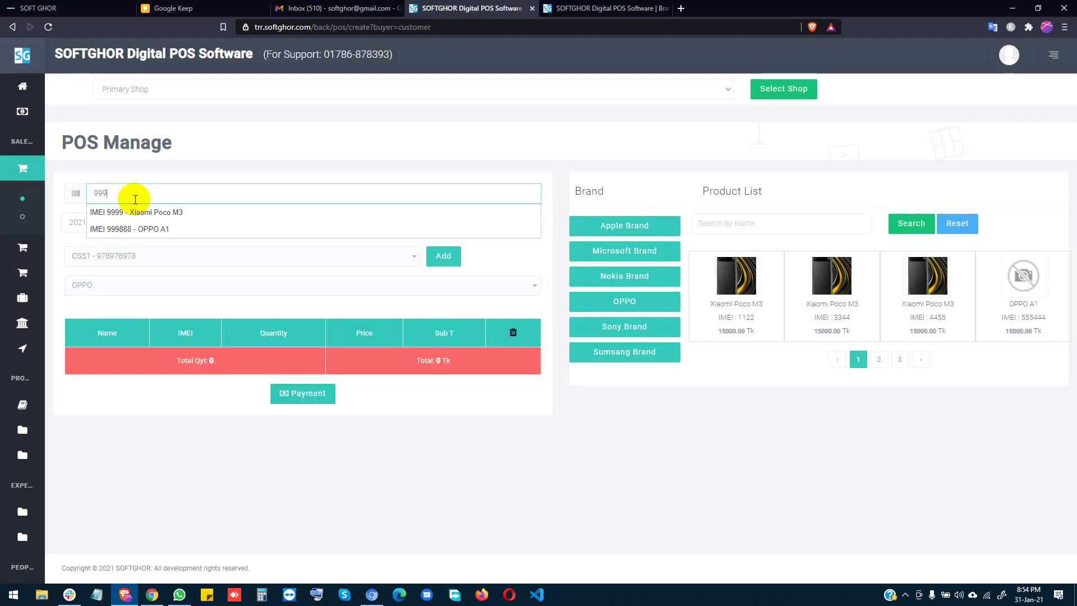
{"action": "left_click", "coordinate": [137, 229]}
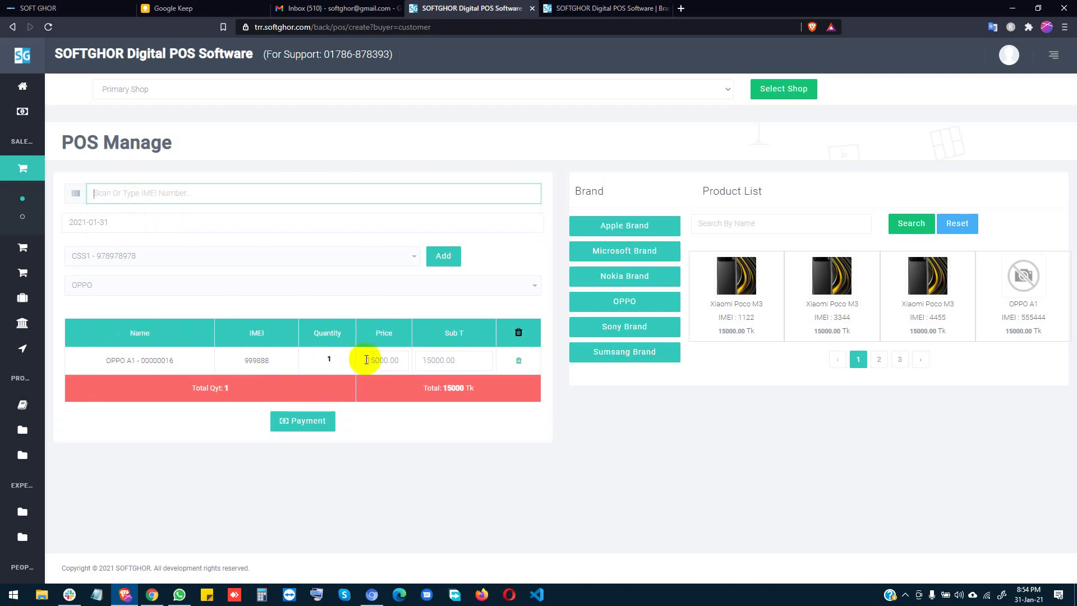
{"action": "left_click", "coordinate": [330, 358]}
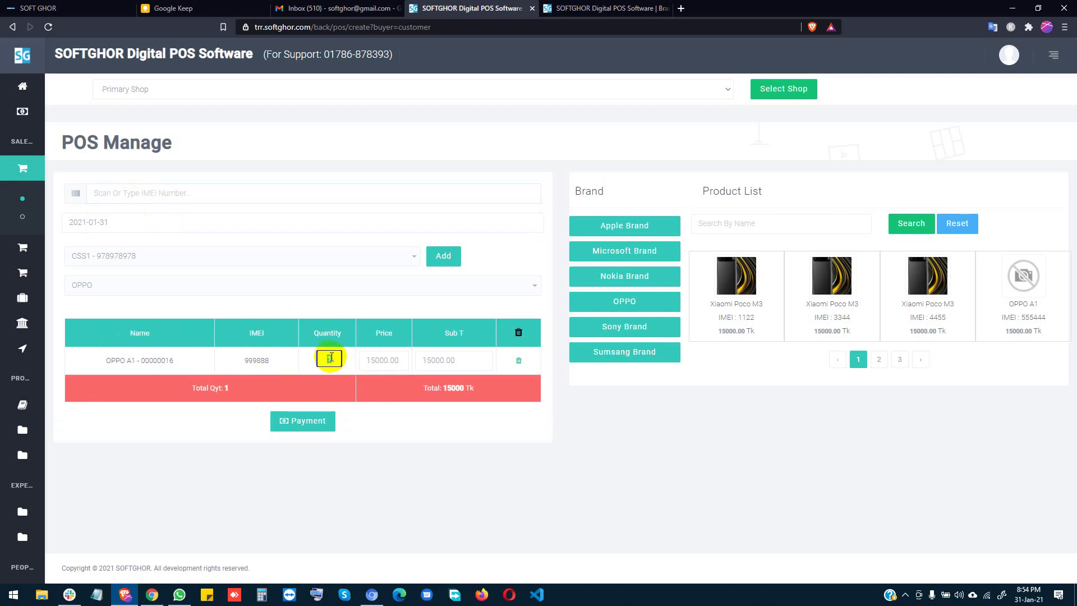
{"action": "left_click", "coordinate": [131, 198]}
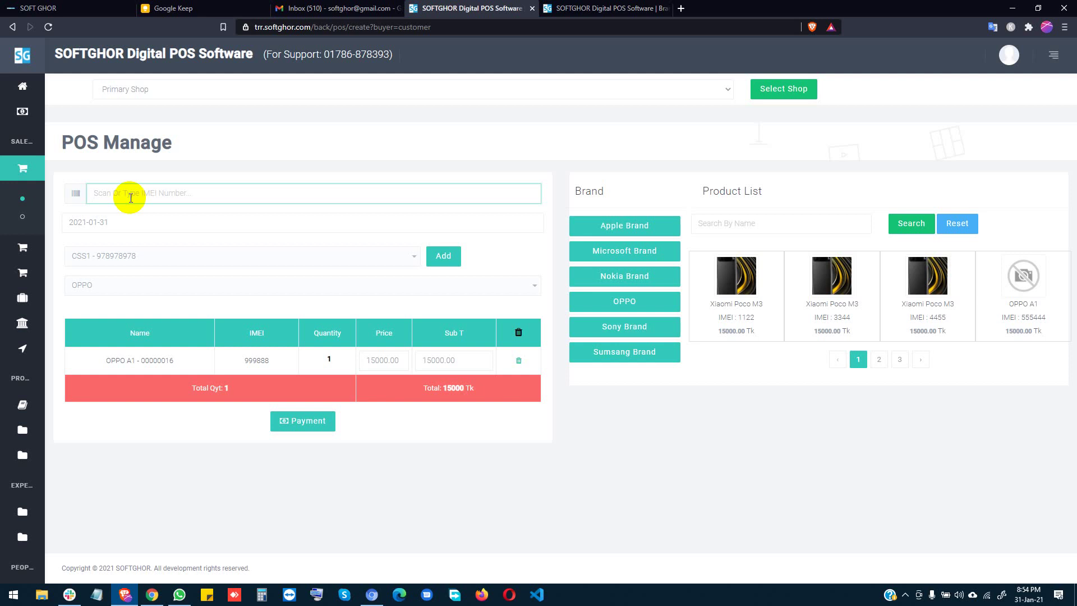
Pay the full 15000 Tk through the CASH account and place the order
{"action": "left_click", "coordinate": [301, 428]}
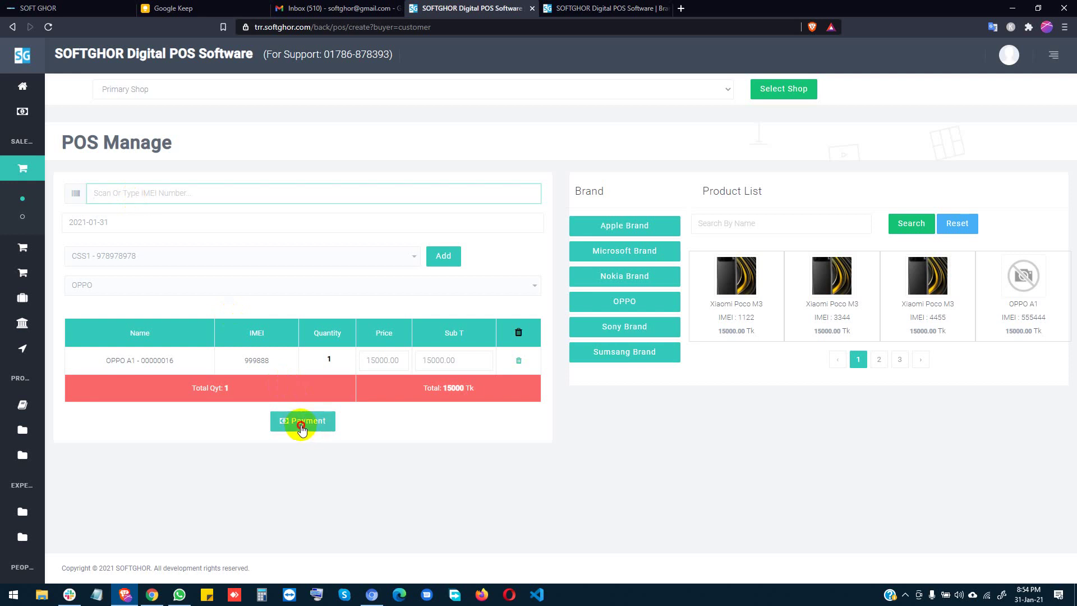
{"action": "left_click", "coordinate": [640, 289]}
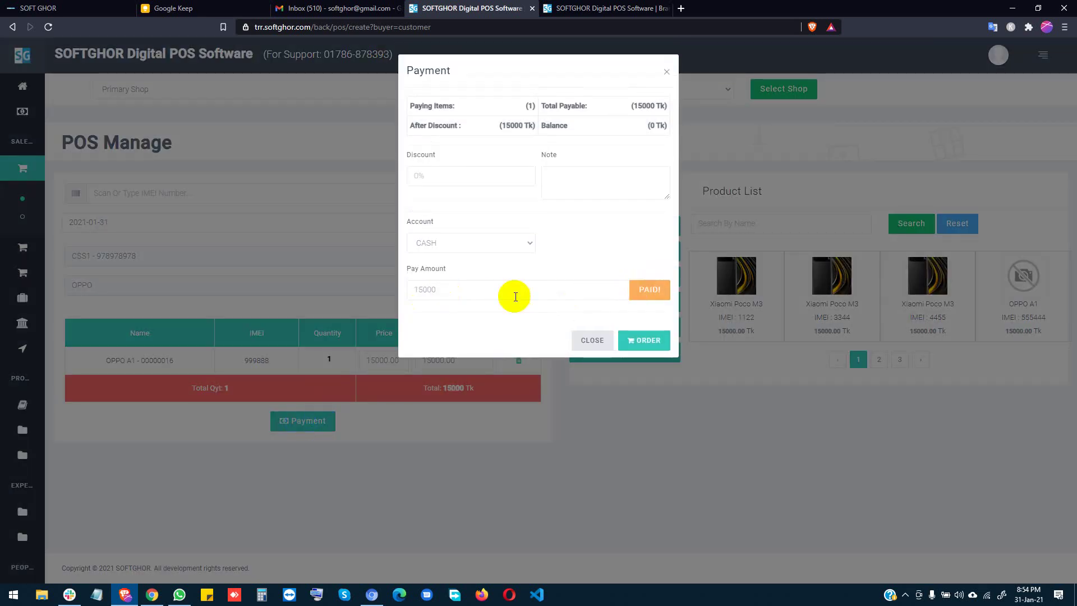
{"action": "left_click", "coordinate": [642, 341]}
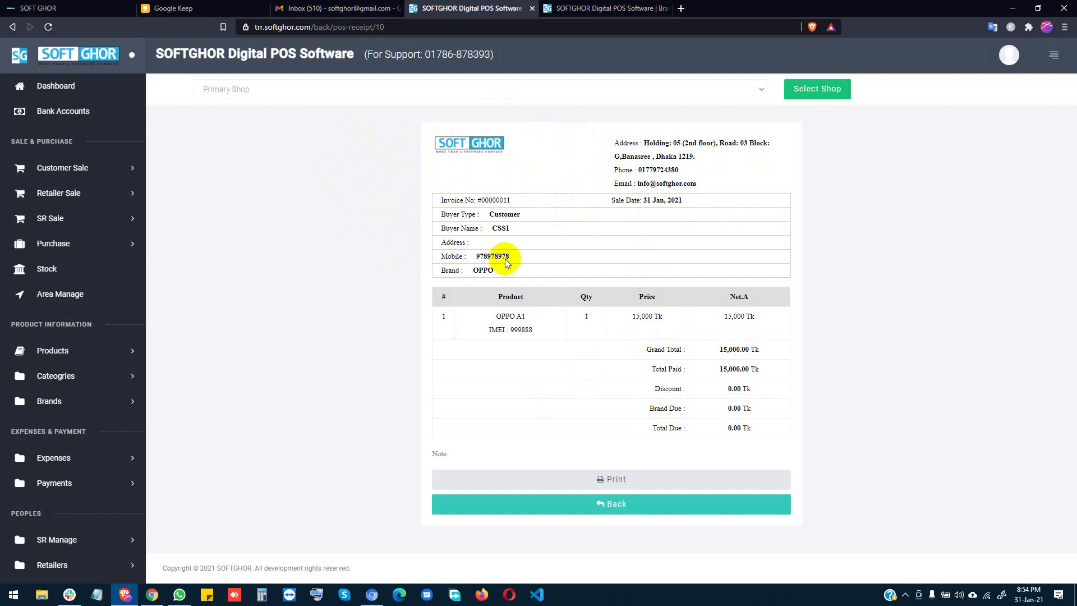
Examine the brand, buyer type, buyer name and invoice number on the receipt, and preview its printout without printing
{"action": "left_click_drag", "start_coordinate": [435, 271], "coordinate": [497, 270]}
{"action": "left_click_drag", "start_coordinate": [436, 214], "coordinate": [506, 212]}
{"action": "left_click_drag", "start_coordinate": [438, 229], "coordinate": [533, 230]}
{"action": "left_click", "coordinate": [533, 228]}
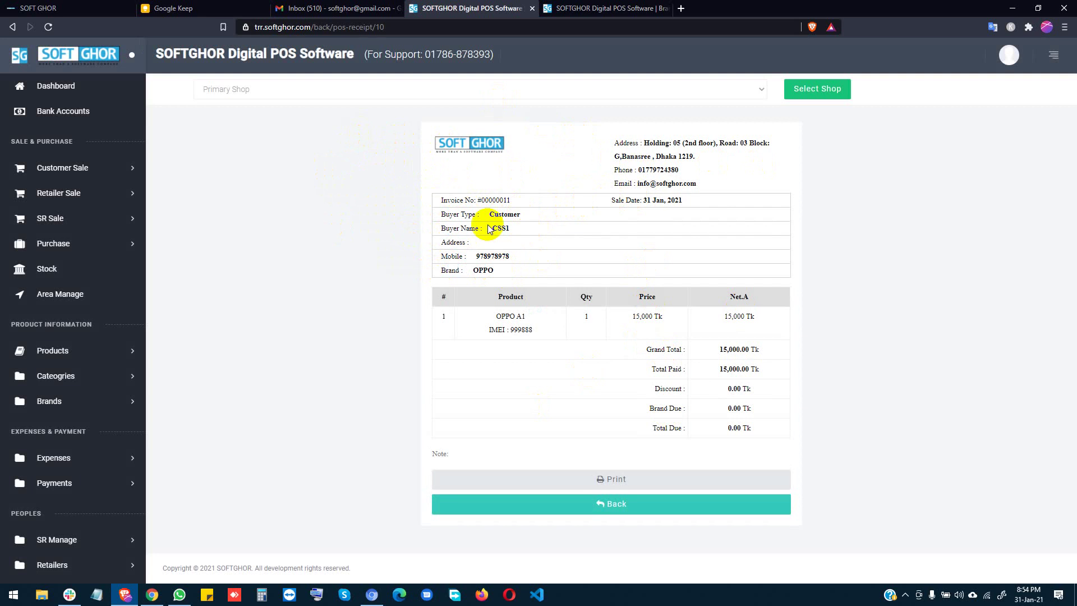
{"action": "left_click_drag", "start_coordinate": [476, 199], "coordinate": [506, 200]}
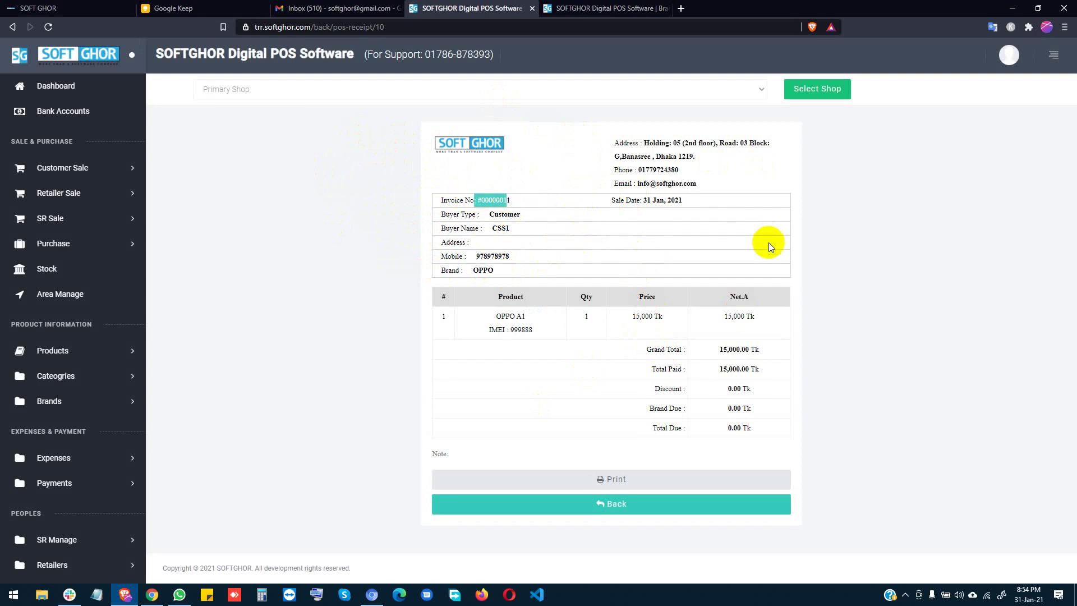
{"action": "left_click", "coordinate": [587, 479]}
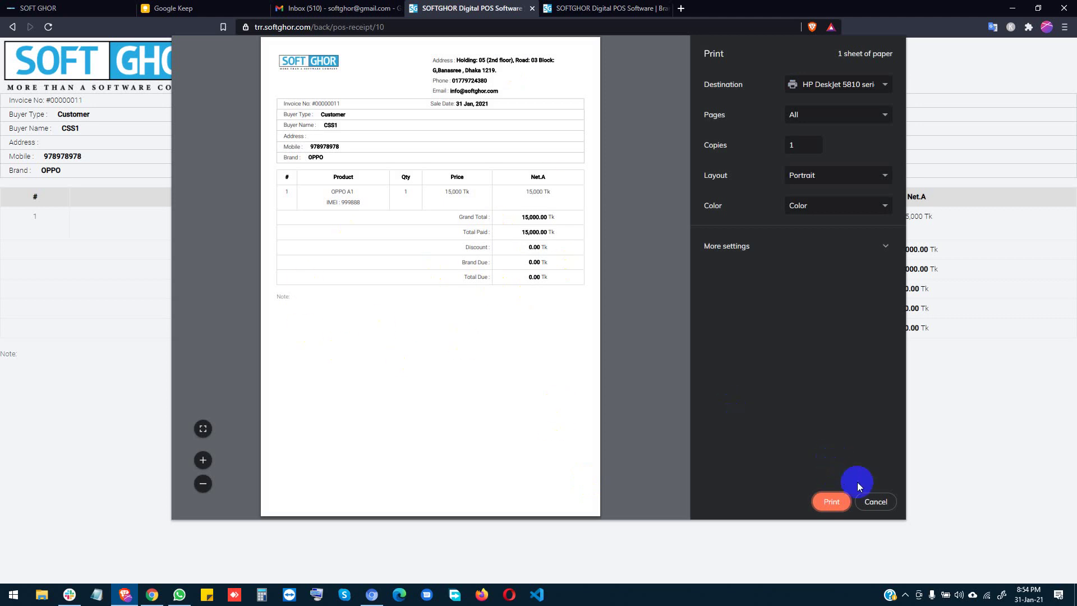
{"action": "left_click", "coordinate": [876, 499]}
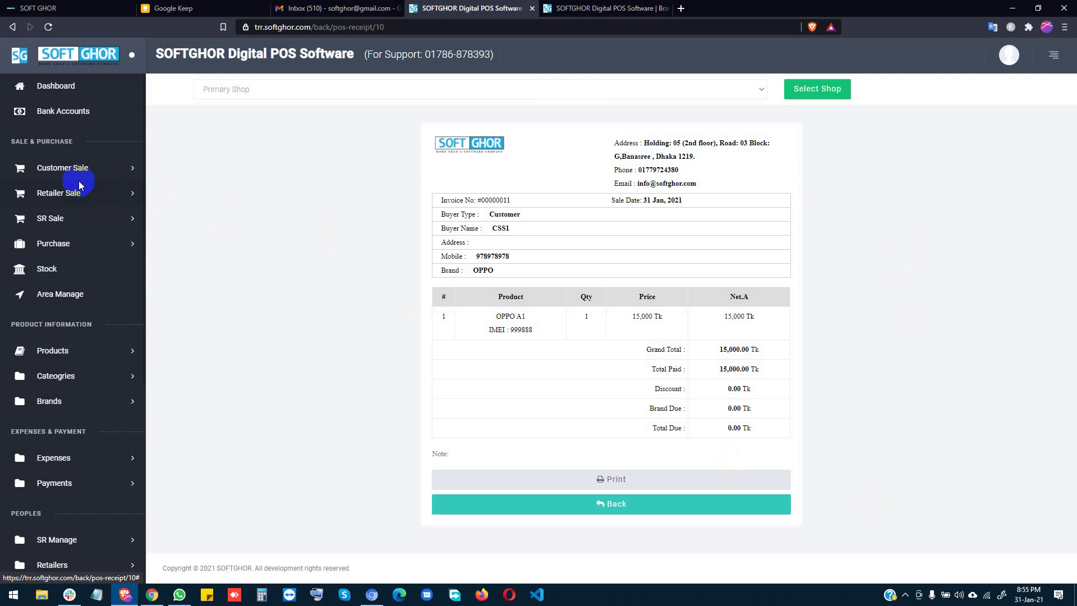
{"action": "left_click", "coordinate": [49, 28]}
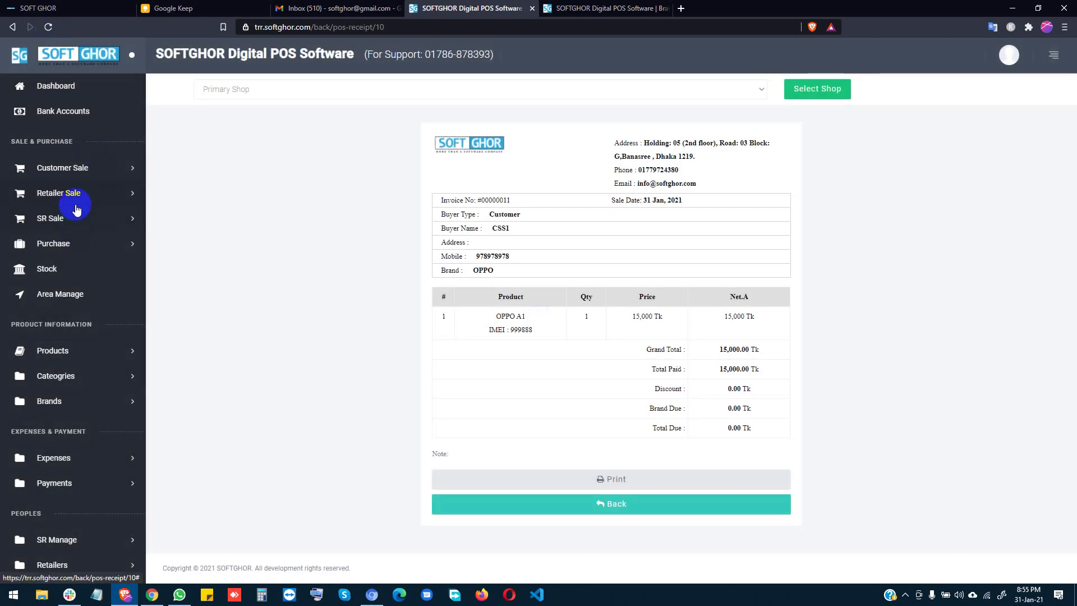
Start a new retailer sale and open the form for adding a retailer
{"action": "left_click", "coordinate": [76, 206]}
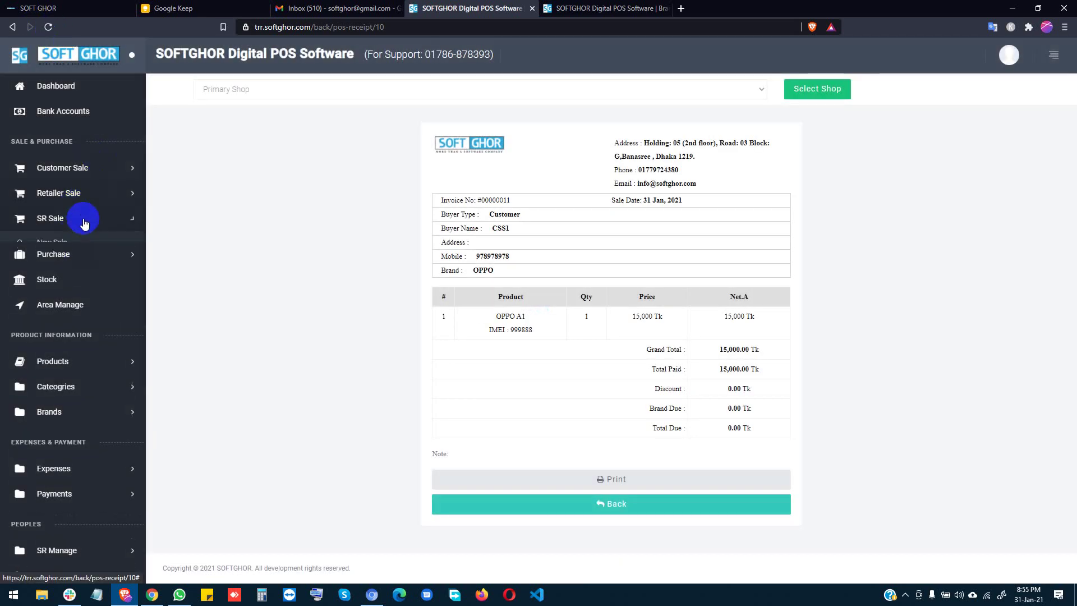
{"action": "left_click", "coordinate": [73, 225]}
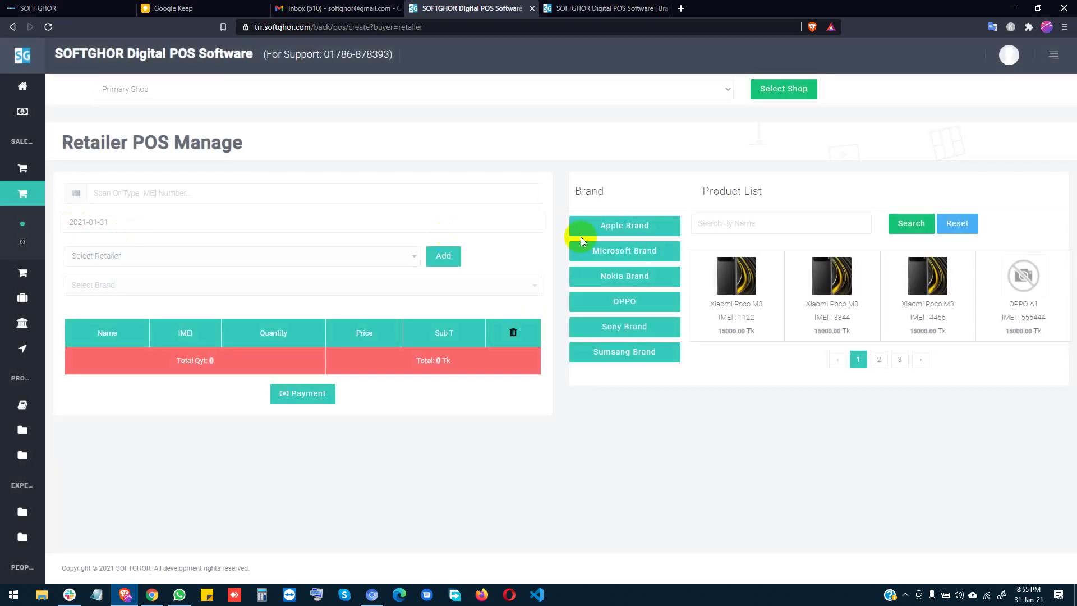
{"action": "left_click", "coordinate": [156, 258]}
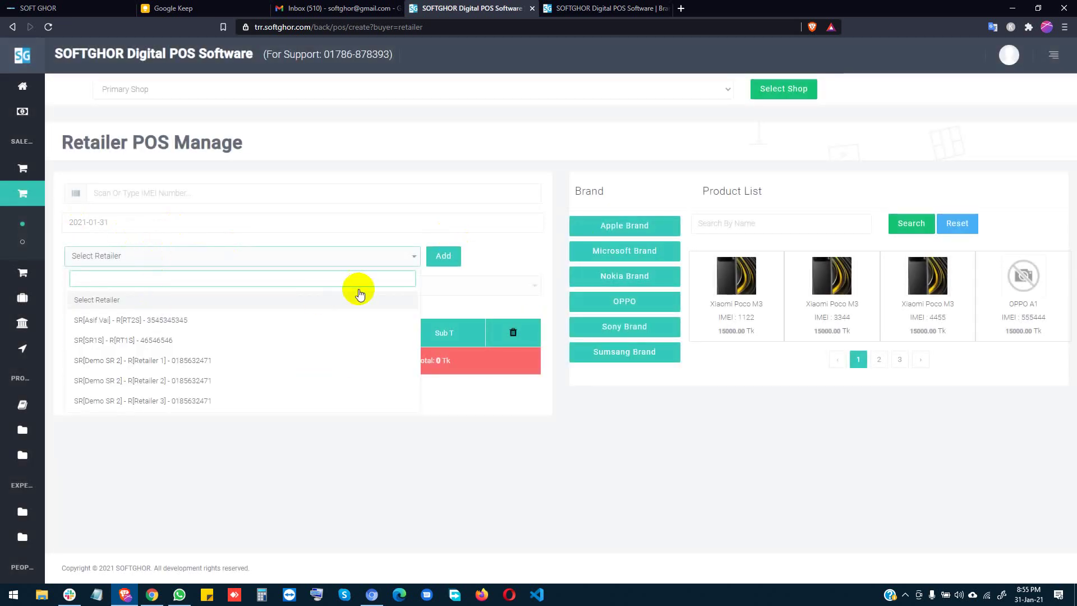
{"action": "left_click", "coordinate": [443, 257]}
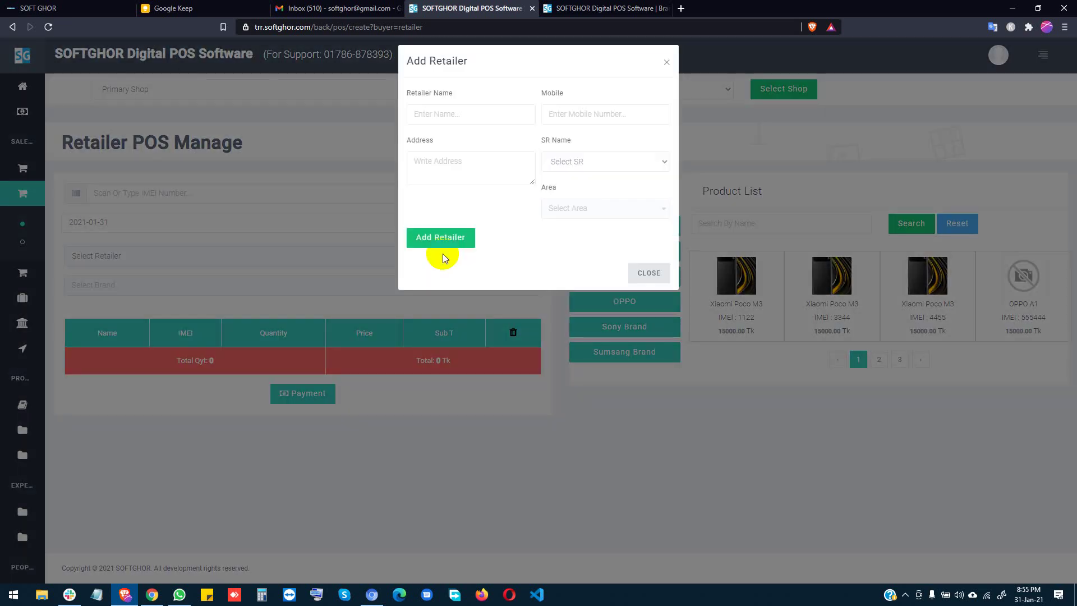
Add retailer RTT1 with a mobile number, an assigned SR, the area Rampura and an address
{"action": "left_click", "coordinate": [437, 121]}
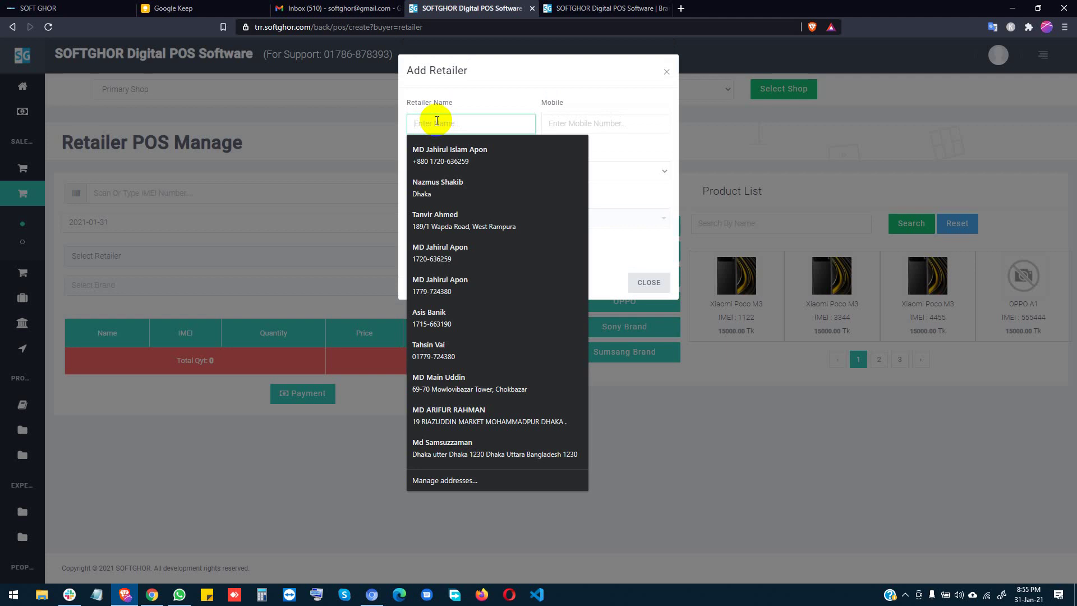
{"action": "type", "text": "RTT1"}
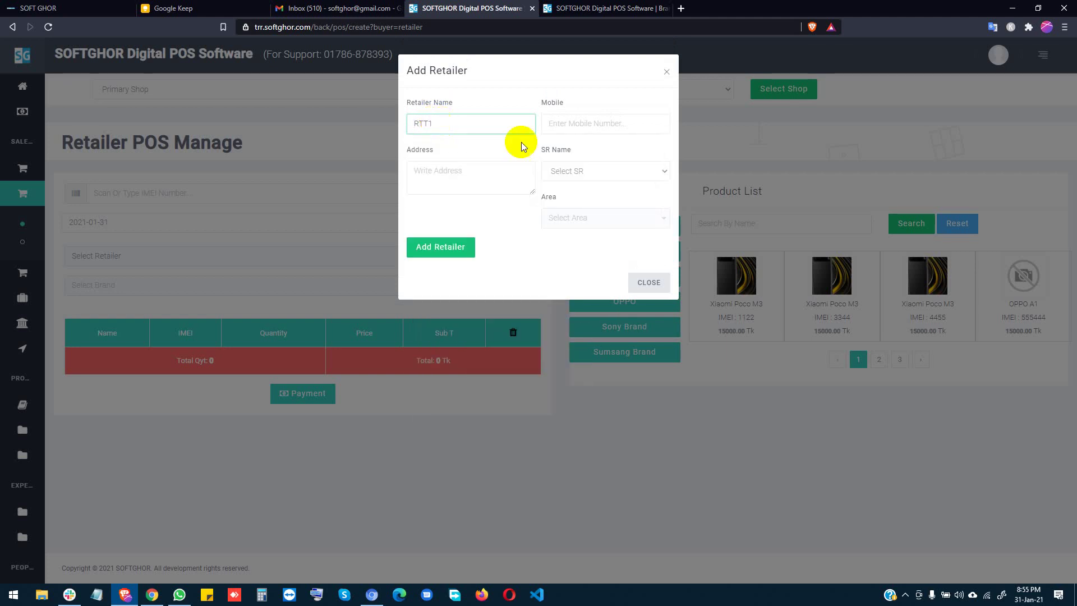
{"action": "left_click", "coordinate": [551, 121]}
{"action": "type", "text": "978978978"}
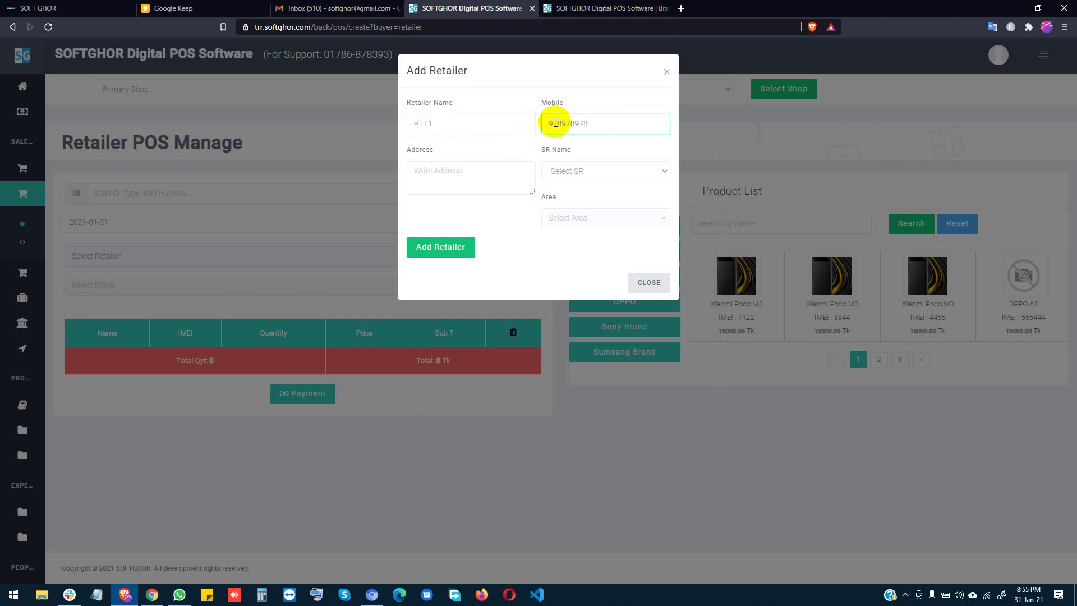
{"action": "left_click", "coordinate": [578, 170]}
{"action": "left_click", "coordinate": [578, 228]}
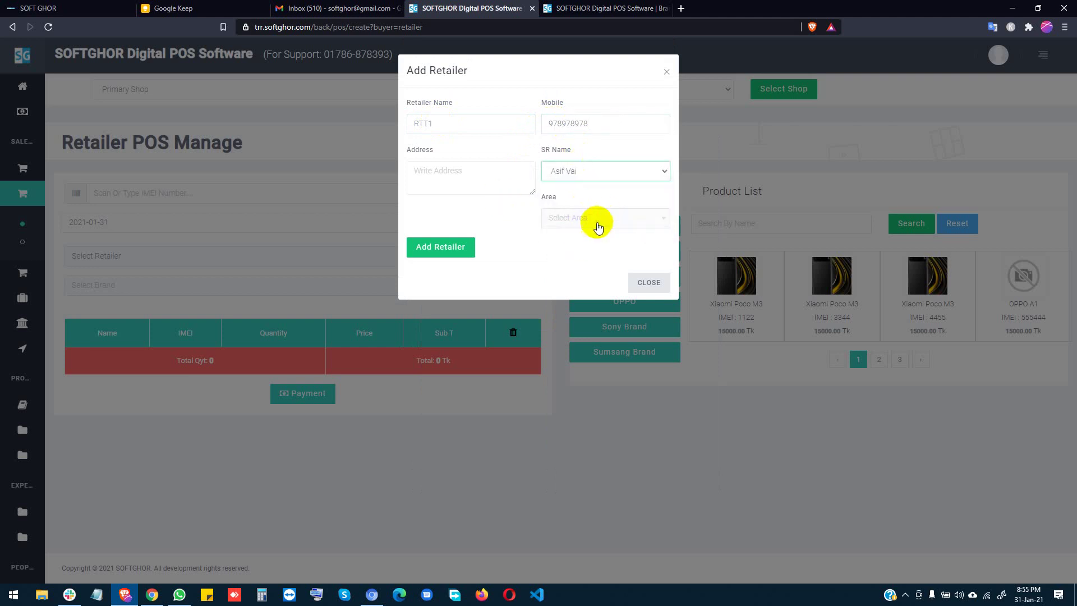
{"action": "left_click", "coordinate": [588, 221]}
{"action": "left_click", "coordinate": [572, 283]}
{"action": "left_click", "coordinate": [457, 174]}
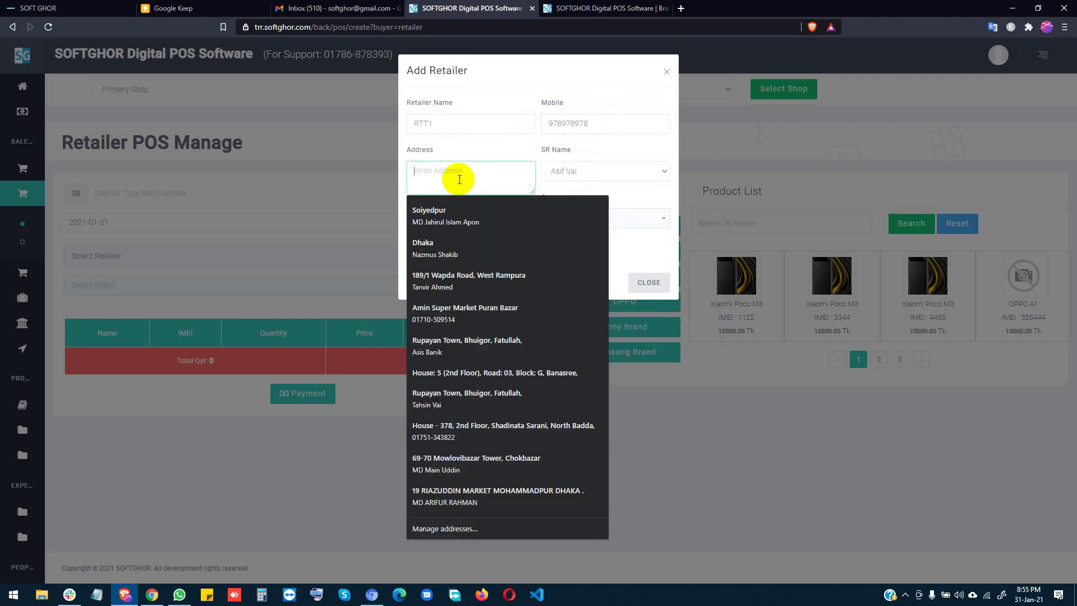
{"action": "type", "text": "Dhaka"}
{"action": "left_click", "coordinate": [500, 140]}
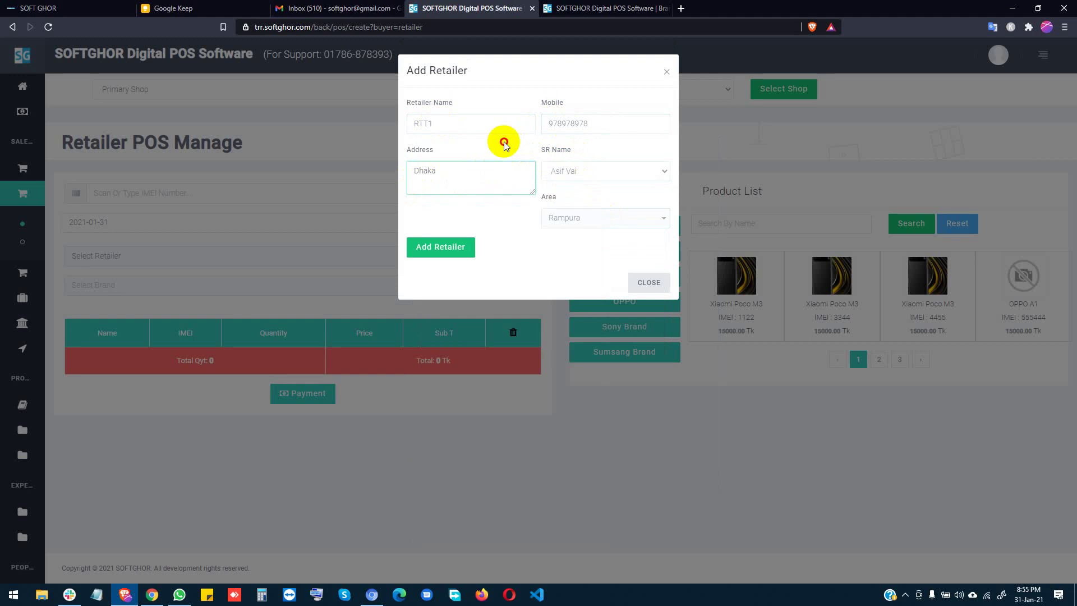
{"action": "left_click", "coordinate": [459, 247]}
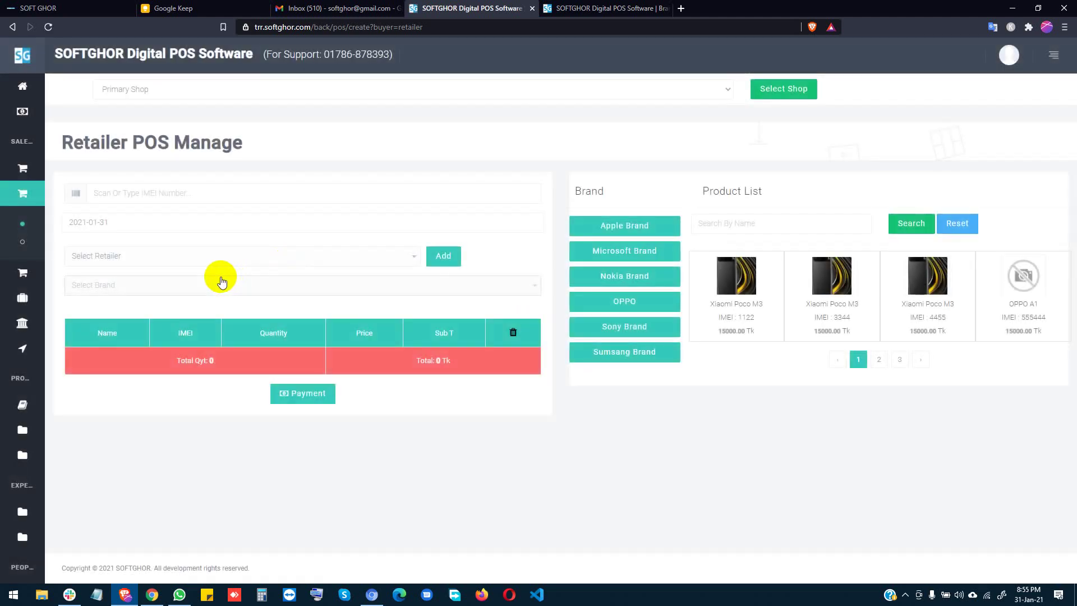
Set the retailer sale's buyer to RTT1 and its brand to OPPO
{"action": "left_click", "coordinate": [221, 281]}
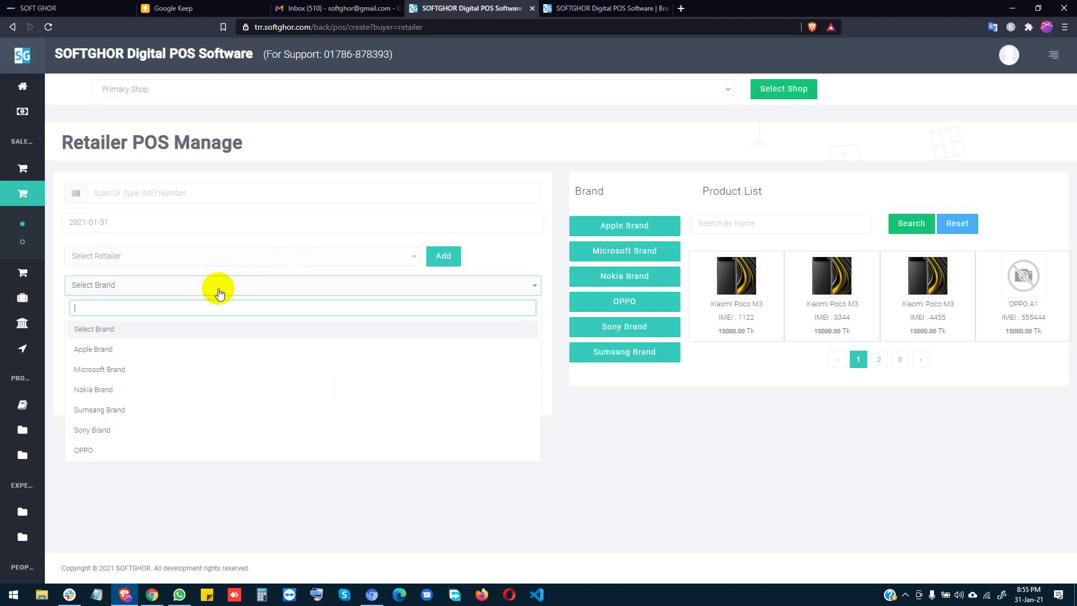
{"action": "left_click", "coordinate": [134, 259]}
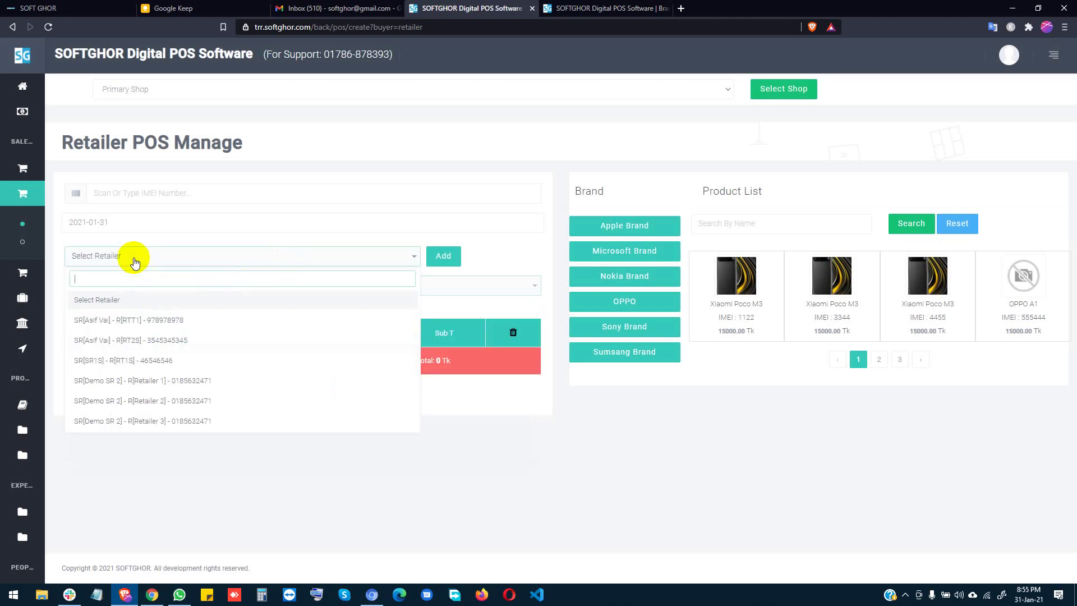
{"action": "left_click", "coordinate": [118, 323]}
{"action": "left_click", "coordinate": [113, 286]}
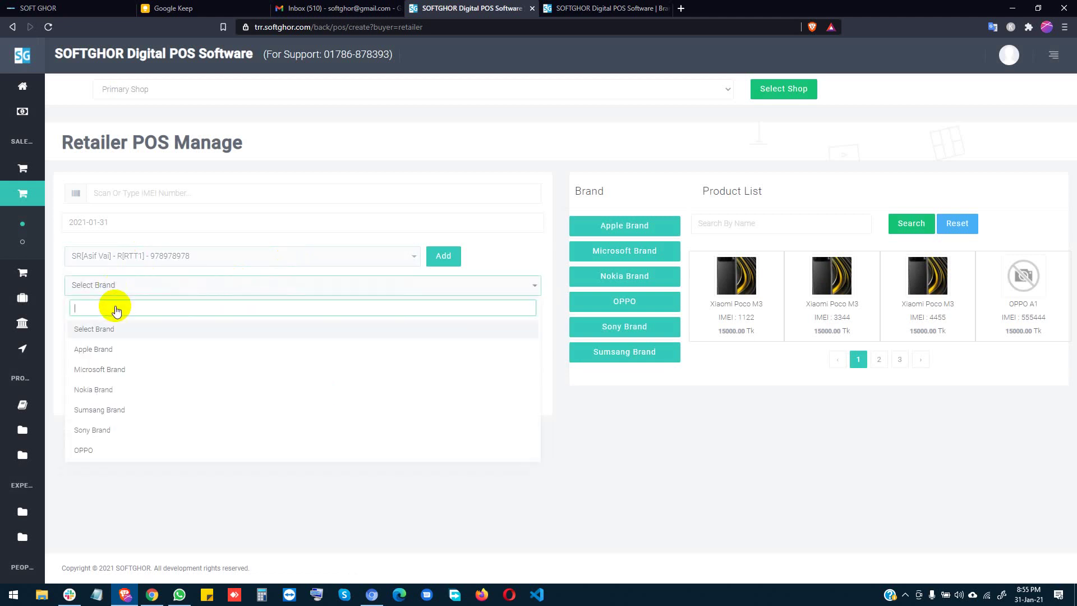
{"action": "left_click", "coordinate": [103, 443]}
Try to add a unit to the retailer sale by entering 999 as its IMEI
{"action": "left_click", "coordinate": [132, 200]}
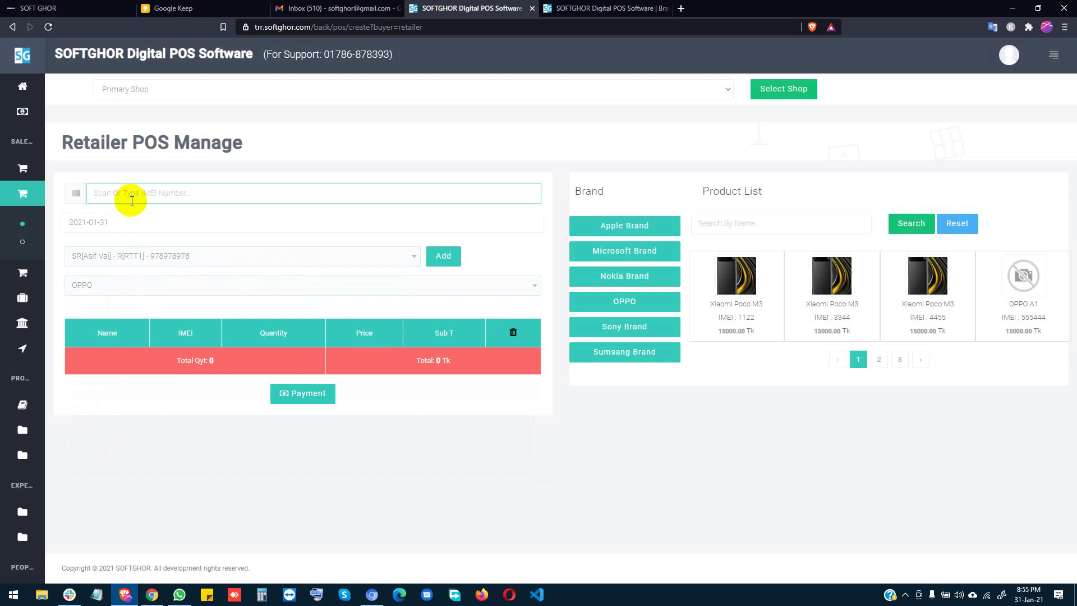
{"action": "type", "text": "999"}
{"action": "key", "text": "Return"}
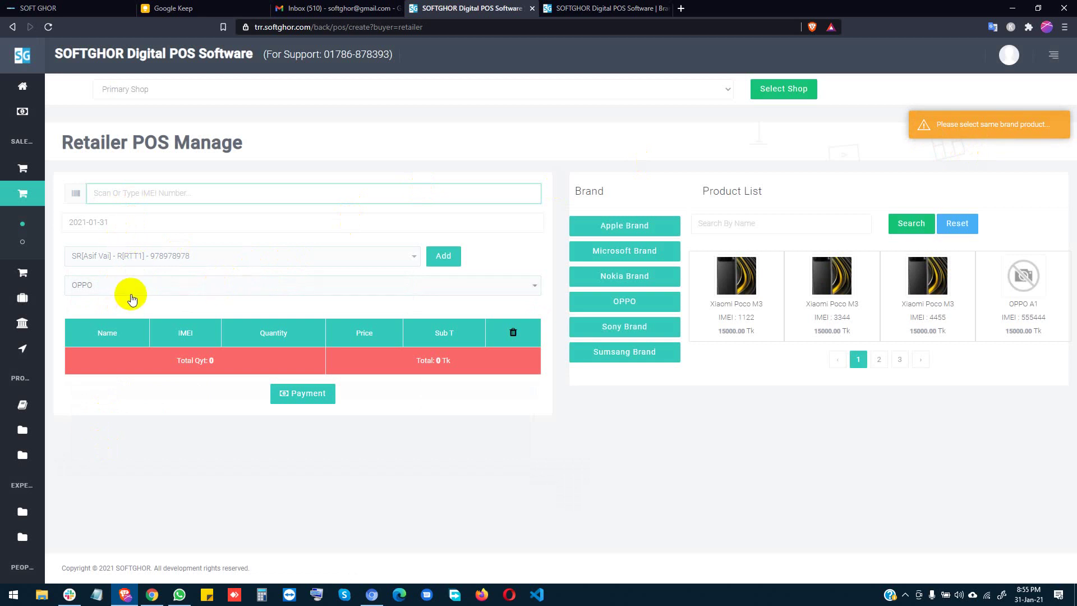
Add the OPPO A1 units with IMEIs 888777, 777666 and 666555 to the sale and place the order without entering a payment
{"action": "type", "text": "888"}
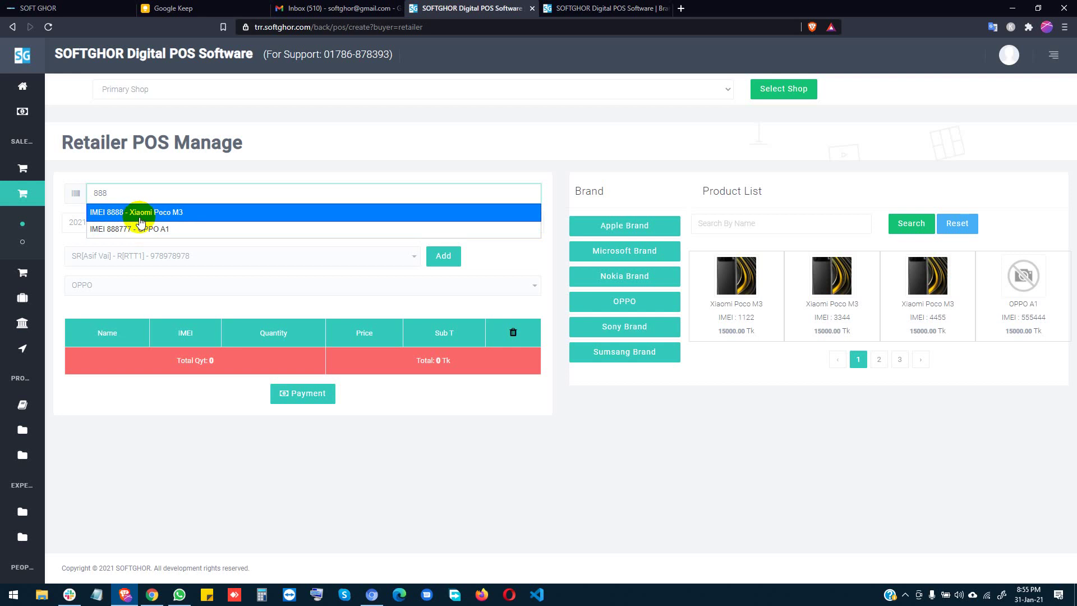
{"action": "left_click", "coordinate": [142, 230]}
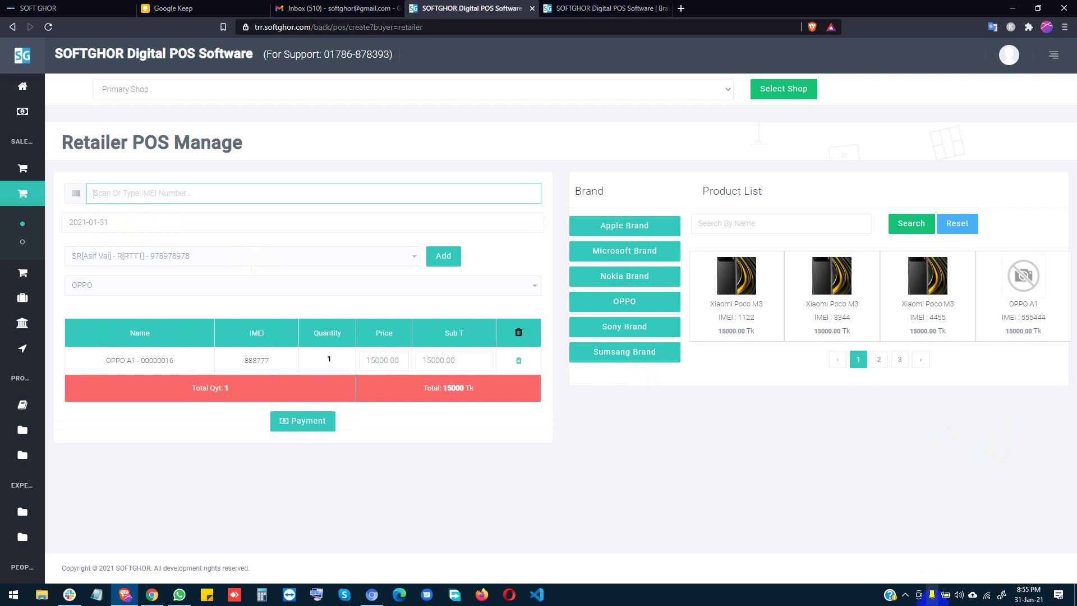
{"action": "left_click", "coordinate": [905, 594]}
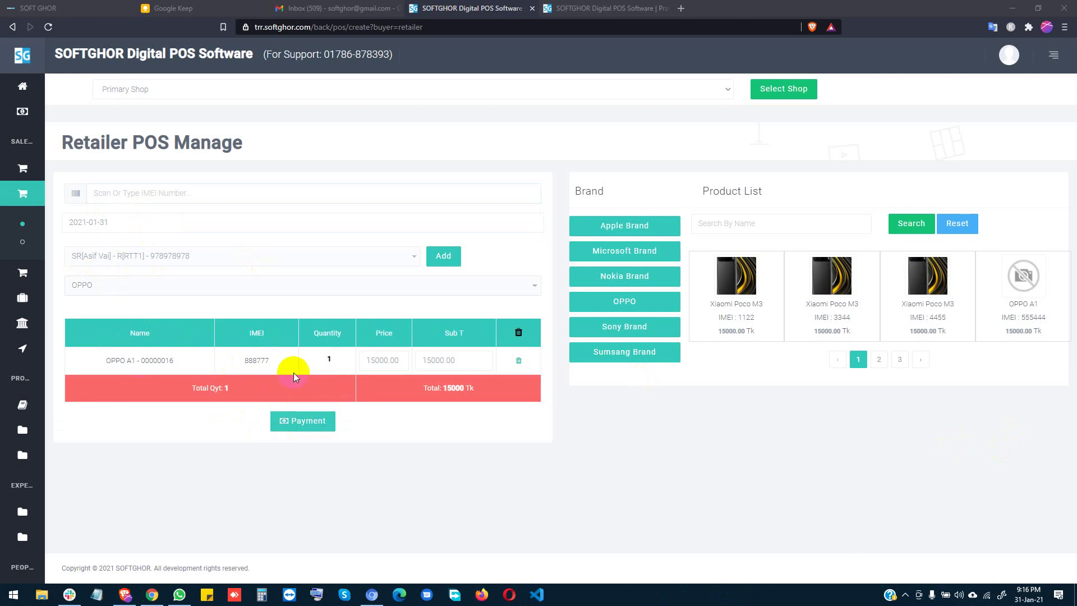
{"action": "left_click", "coordinate": [163, 189]}
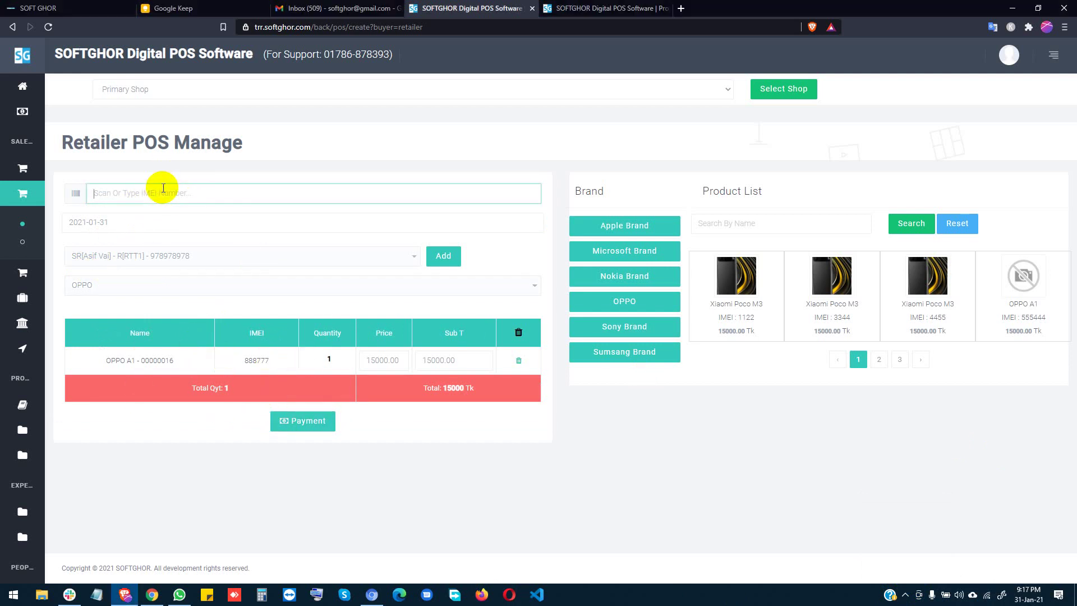
{"action": "type", "text": "777"}
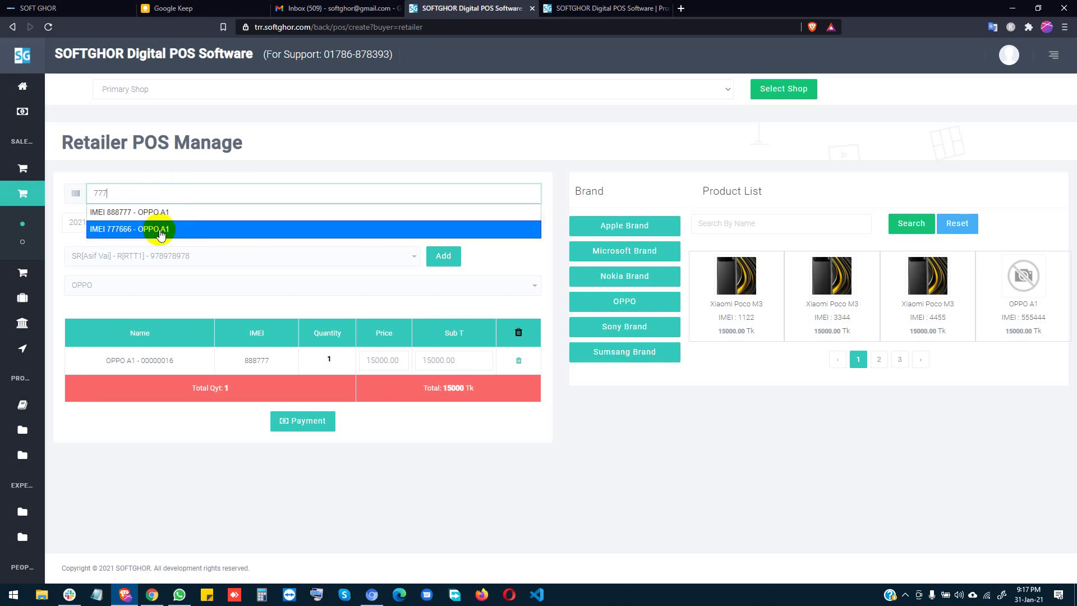
{"action": "left_click", "coordinate": [159, 226]}
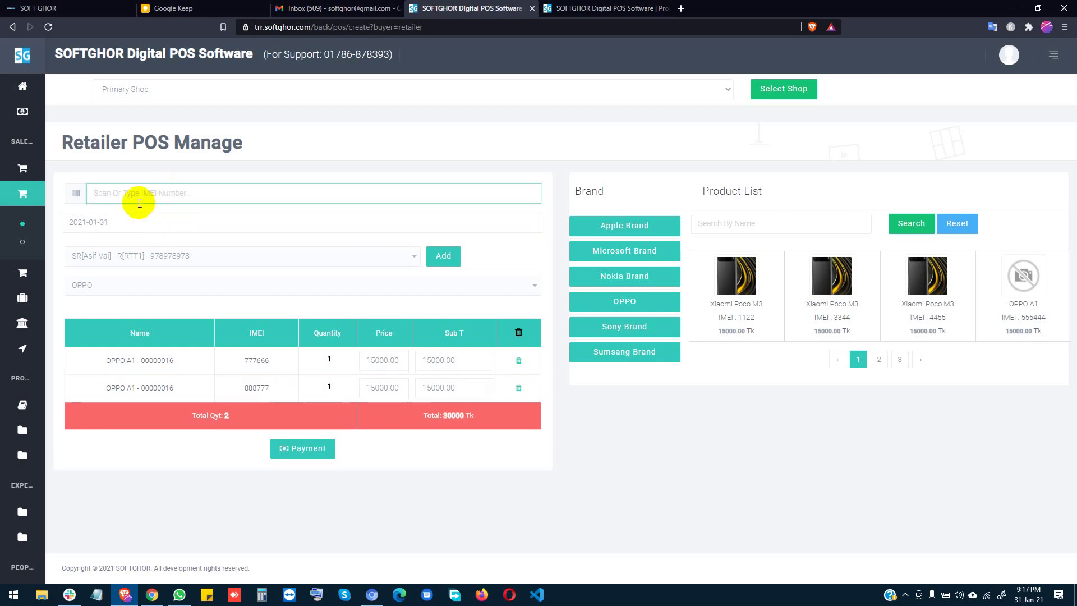
{"action": "type", "text": "666"}
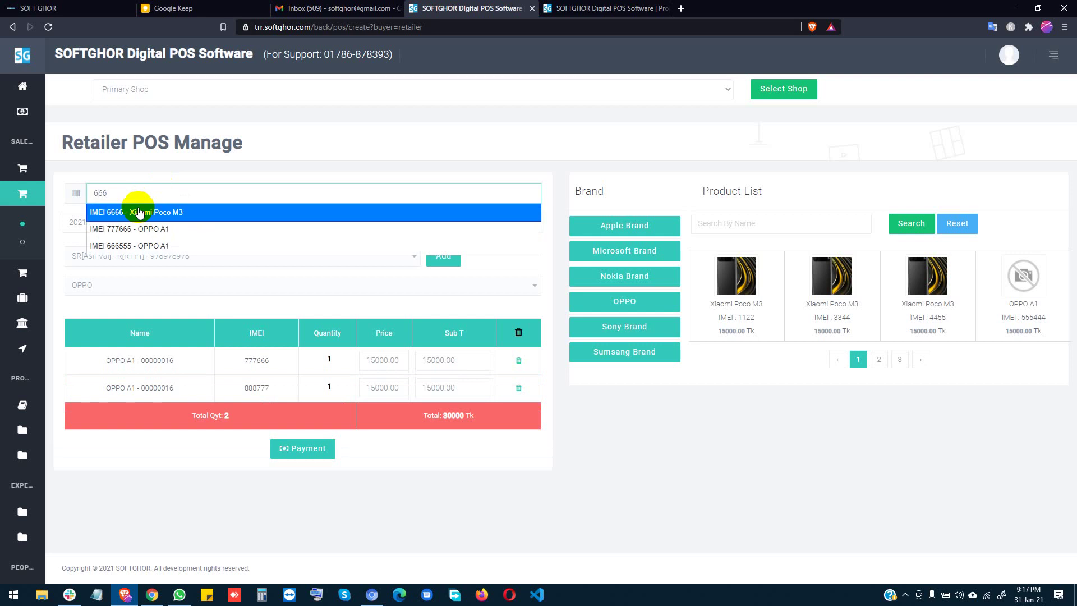
{"action": "left_click", "coordinate": [146, 246]}
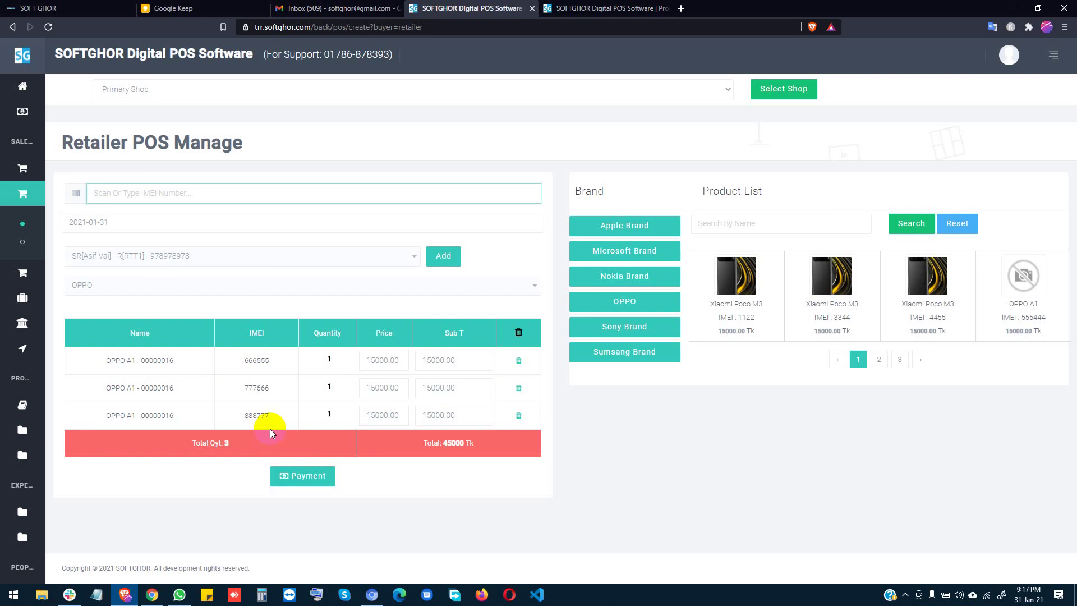
{"action": "left_click", "coordinate": [303, 471]}
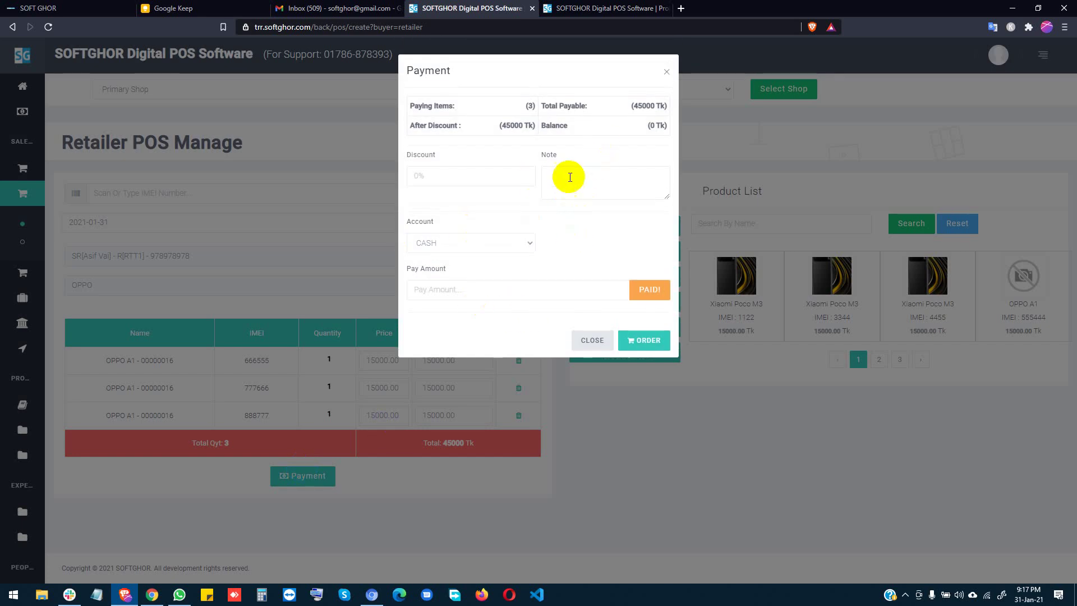
{"action": "left_click", "coordinate": [651, 342]}
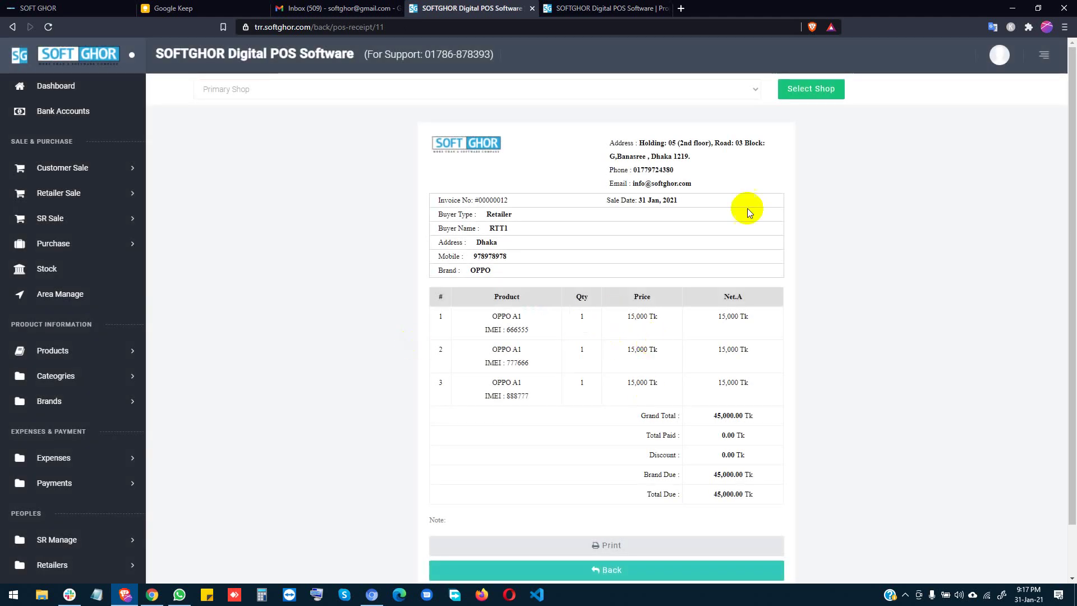
Refresh the OPPO A1 IMEI list, check each unit's sale status, and return to the receipt
{"action": "left_click", "coordinate": [597, 8]}
{"action": "left_click", "coordinate": [49, 28]}
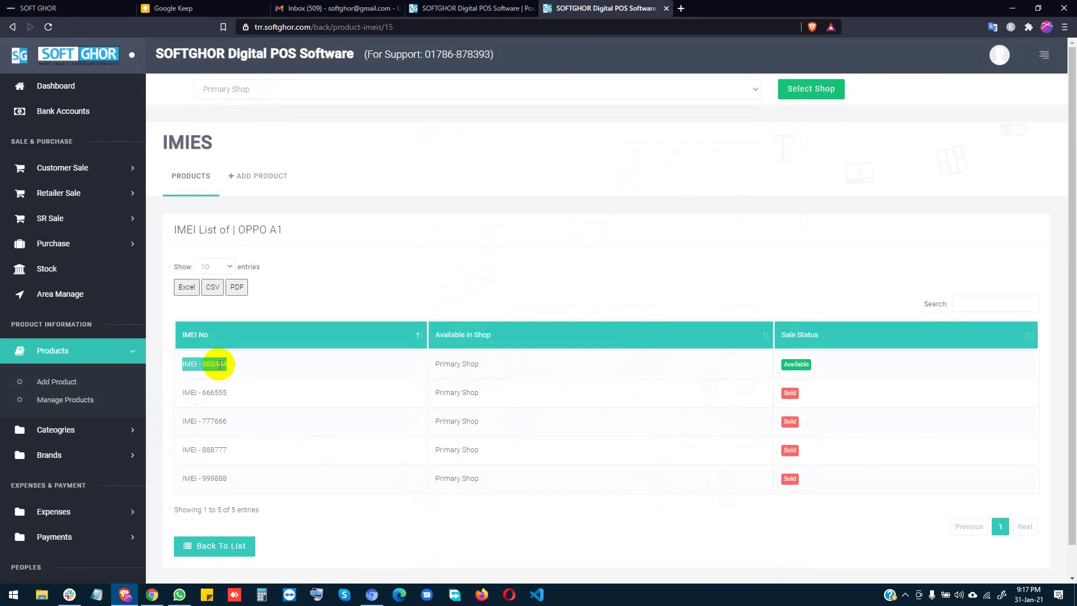
{"action": "left_click", "coordinate": [465, 8]}
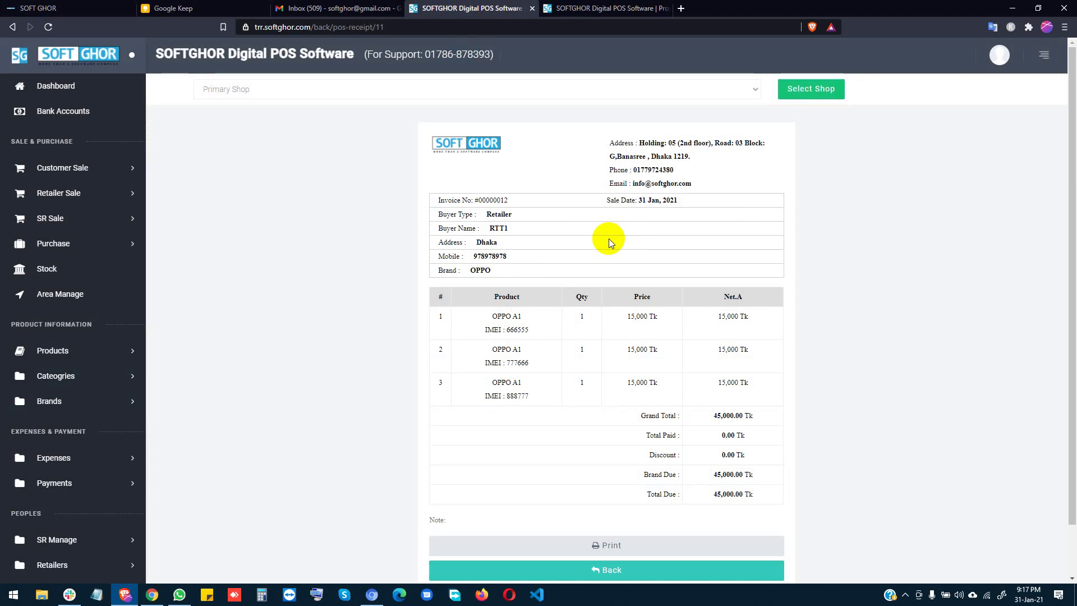
Examine the retailer sale list, and check RTT1's receivable and due amounts in the retailer list
{"action": "left_click", "coordinate": [48, 196]}
{"action": "left_click", "coordinate": [55, 234]}
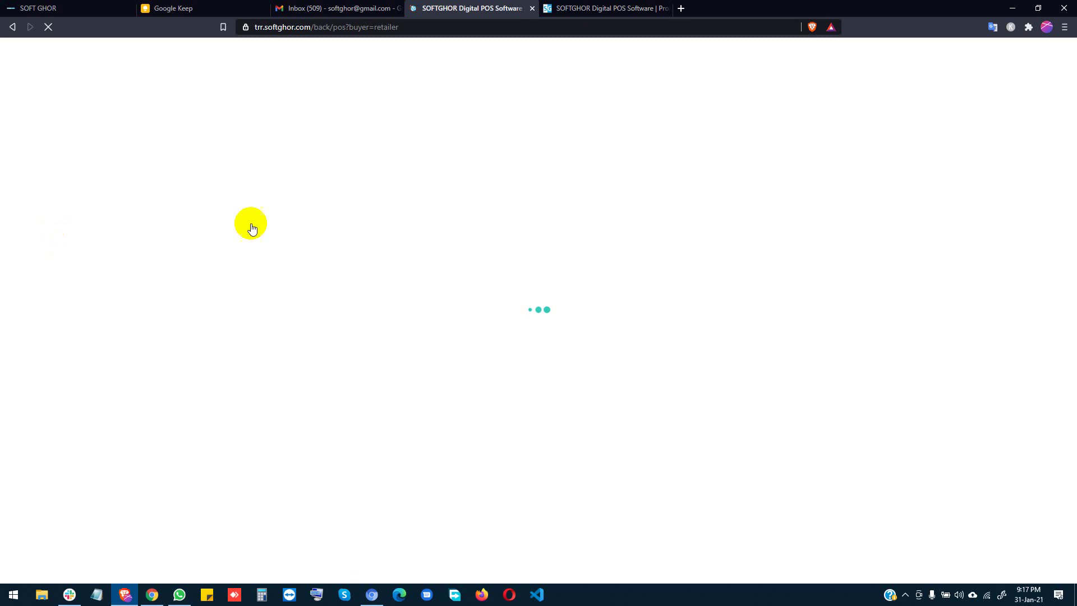
{"action": "scroll", "coordinate": [81, 477], "scroll_direction": "down", "scroll_amount": 5}
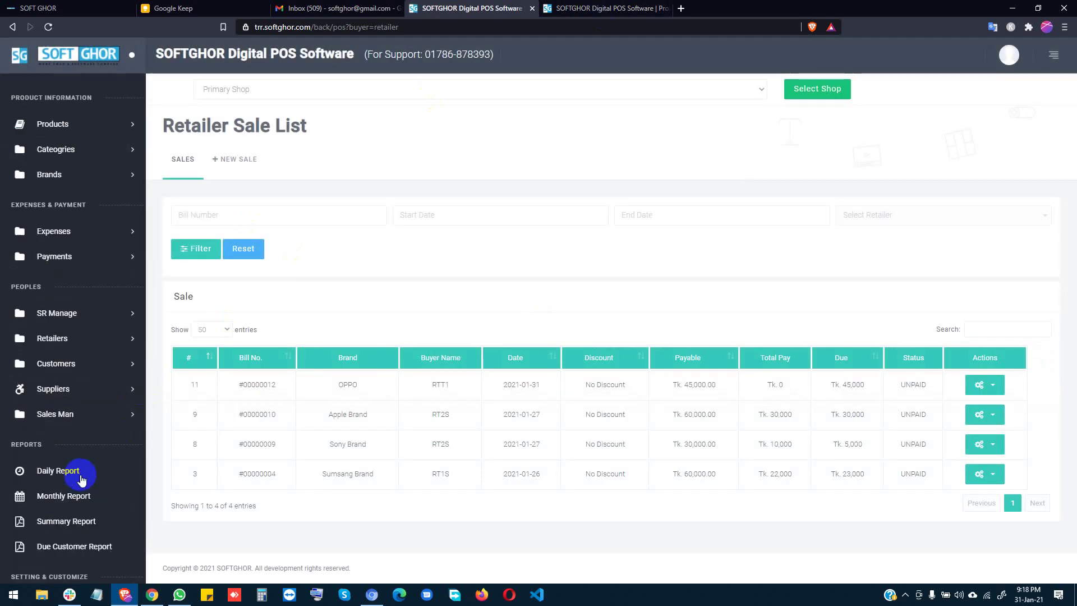
{"action": "scroll", "coordinate": [81, 478], "scroll_direction": "down", "scroll_amount": 2}
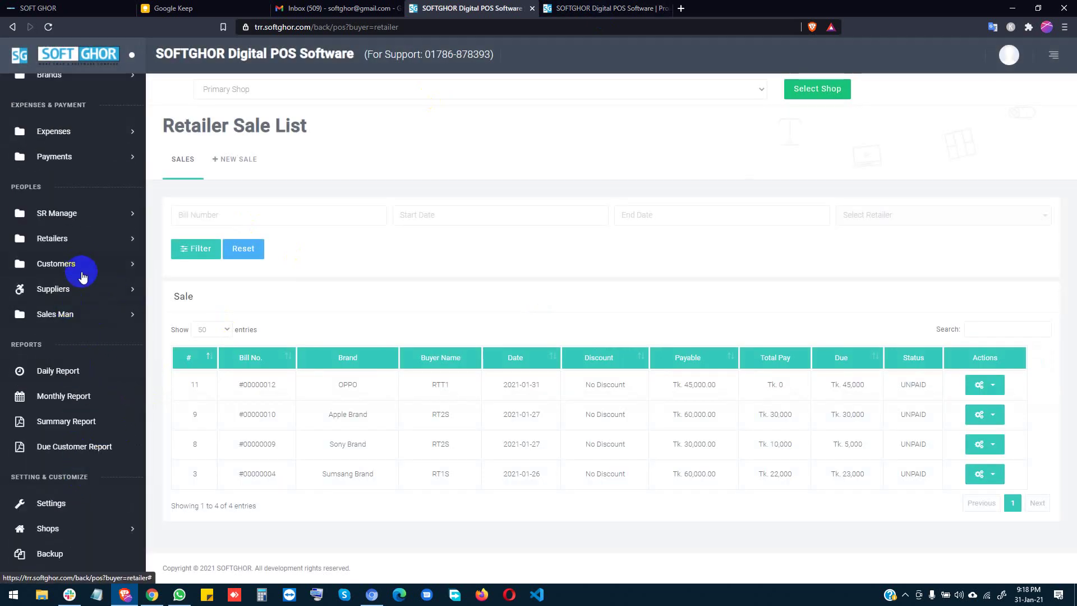
{"action": "left_click", "coordinate": [80, 241]}
{"action": "left_click", "coordinate": [71, 284]}
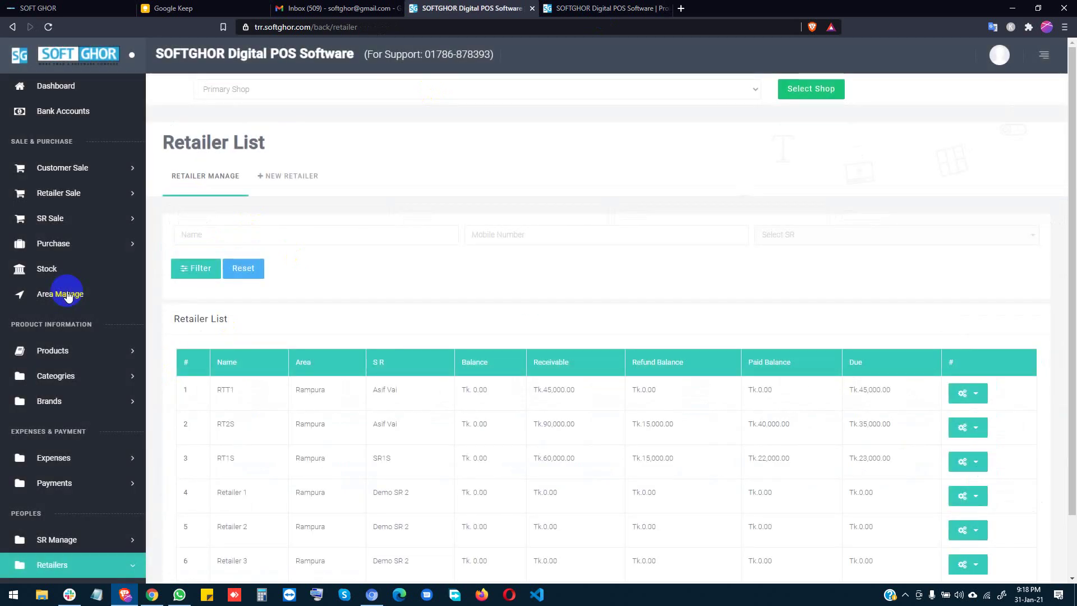
{"action": "triple_click", "coordinate": [592, 397]}
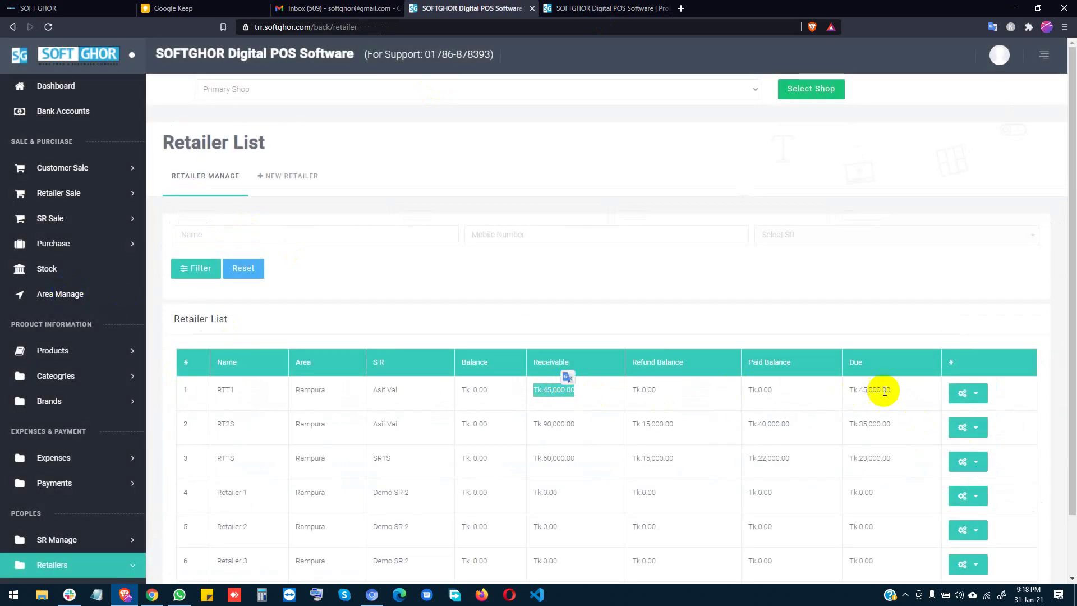
{"action": "triple_click", "coordinate": [885, 389]}
Open the SR list and examine the retailer due of the SR assigned to RTT1
{"action": "scroll", "coordinate": [79, 359], "scroll_direction": "down", "scroll_amount": 3}
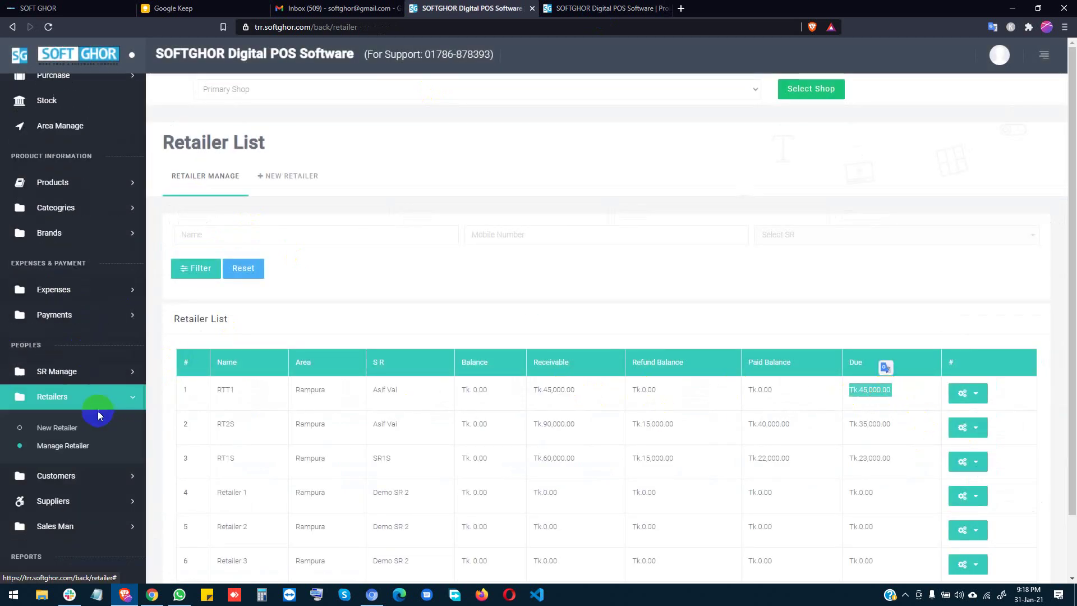
{"action": "left_click", "coordinate": [77, 377]}
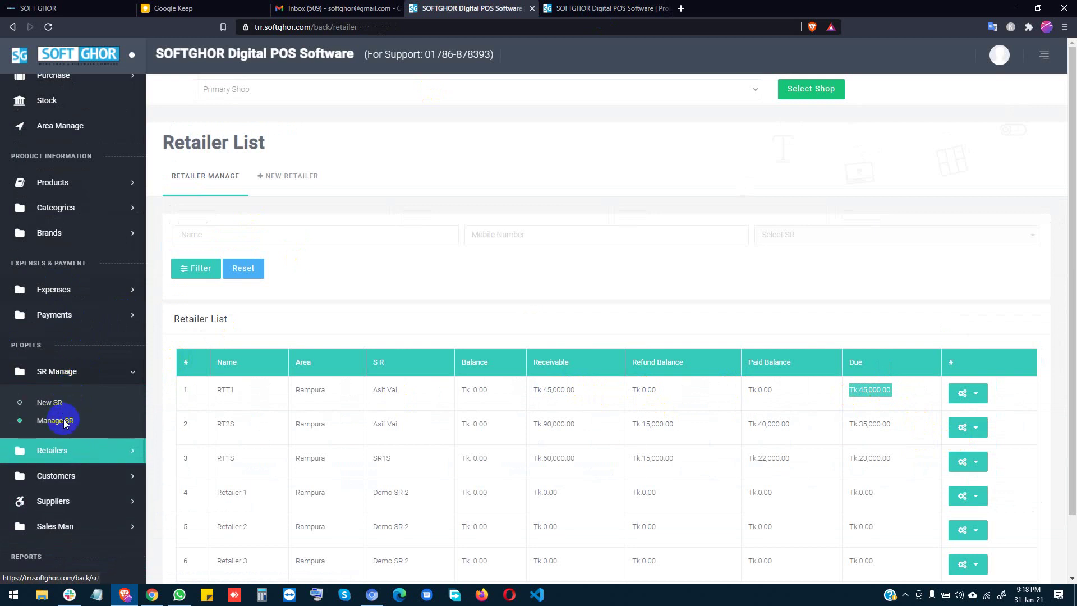
{"action": "left_click", "coordinate": [64, 421]}
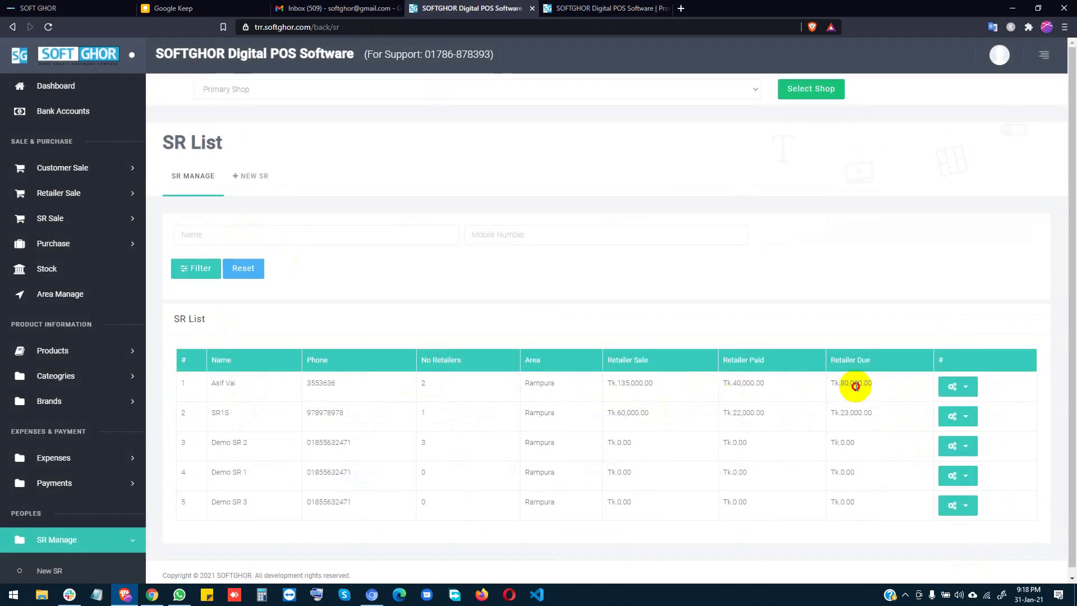
{"action": "triple_click", "coordinate": [856, 386]}
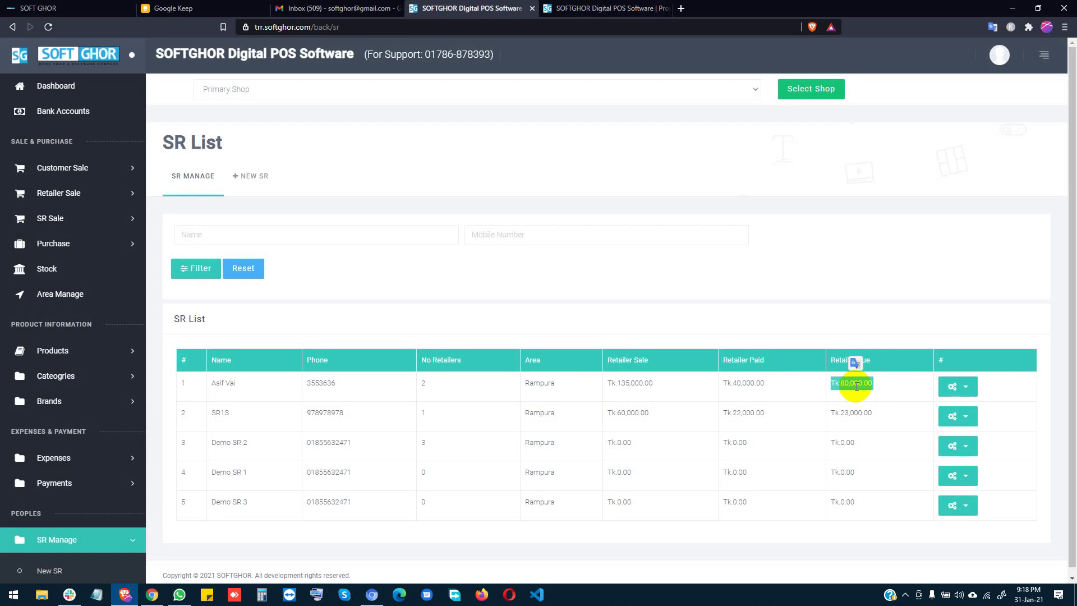
Find RTT1's OPPO sale in the retailer sale list and open an order return for it
{"action": "left_click", "coordinate": [82, 196]}
{"action": "left_click", "coordinate": [63, 242]}
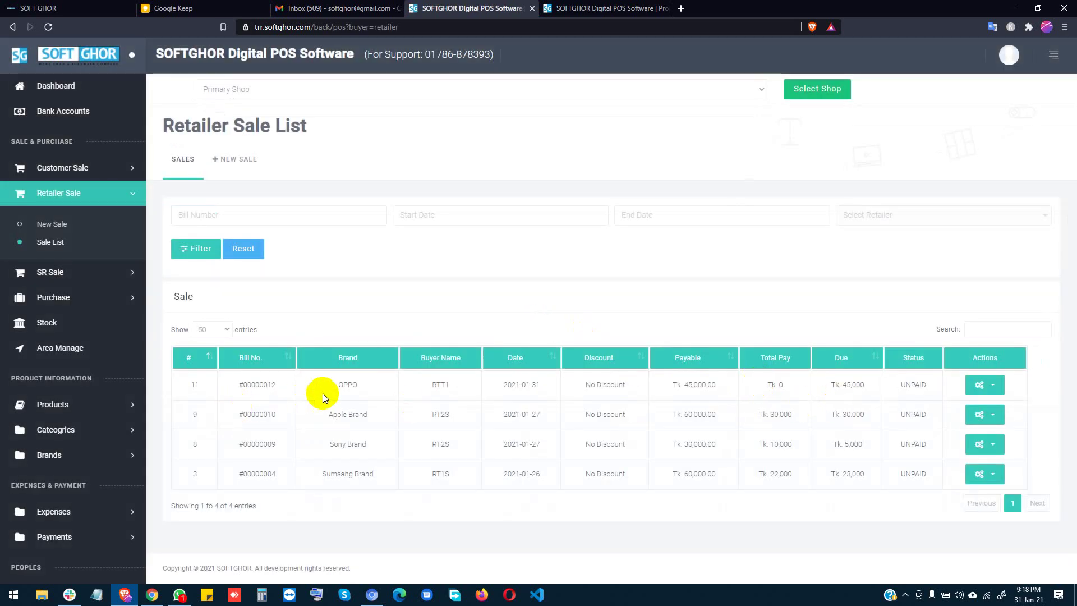
{"action": "left_click", "coordinate": [447, 391]}
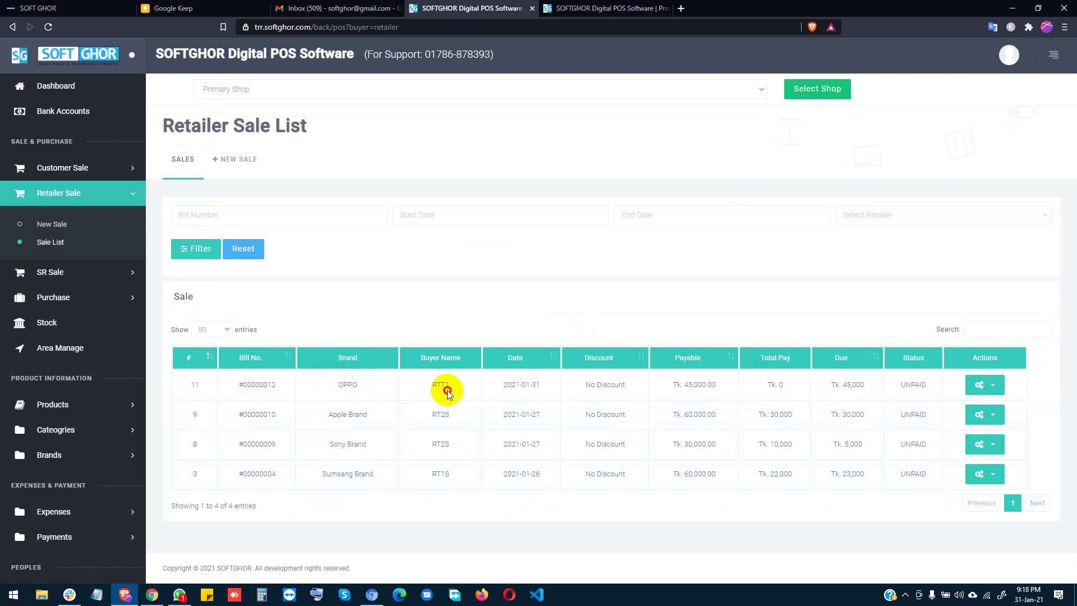
{"action": "triple_click", "coordinate": [700, 386]}
{"action": "left_click", "coordinate": [979, 382]}
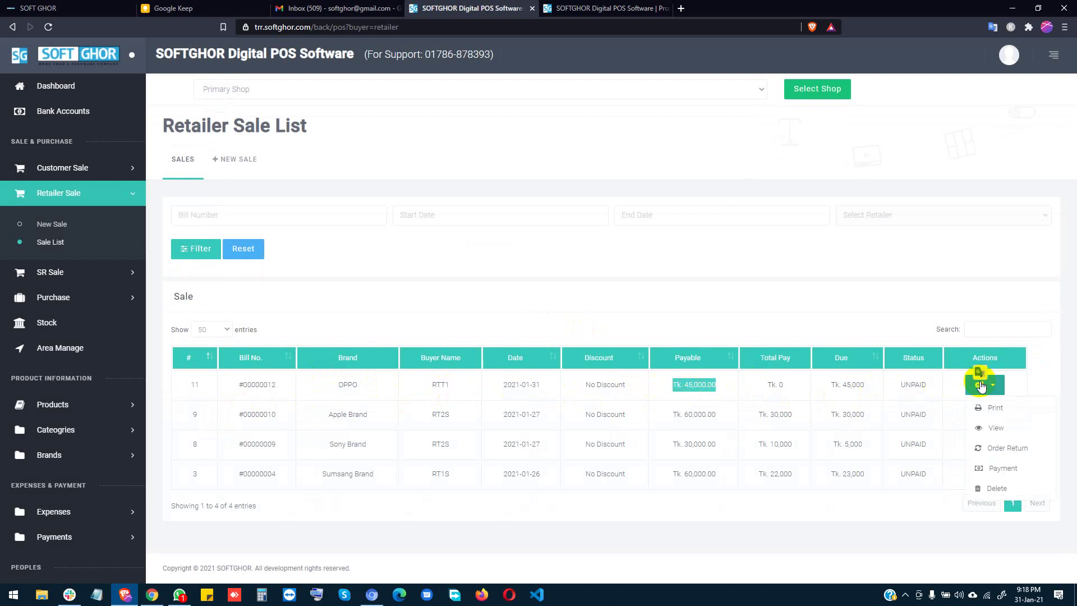
{"action": "left_click", "coordinate": [1005, 449]}
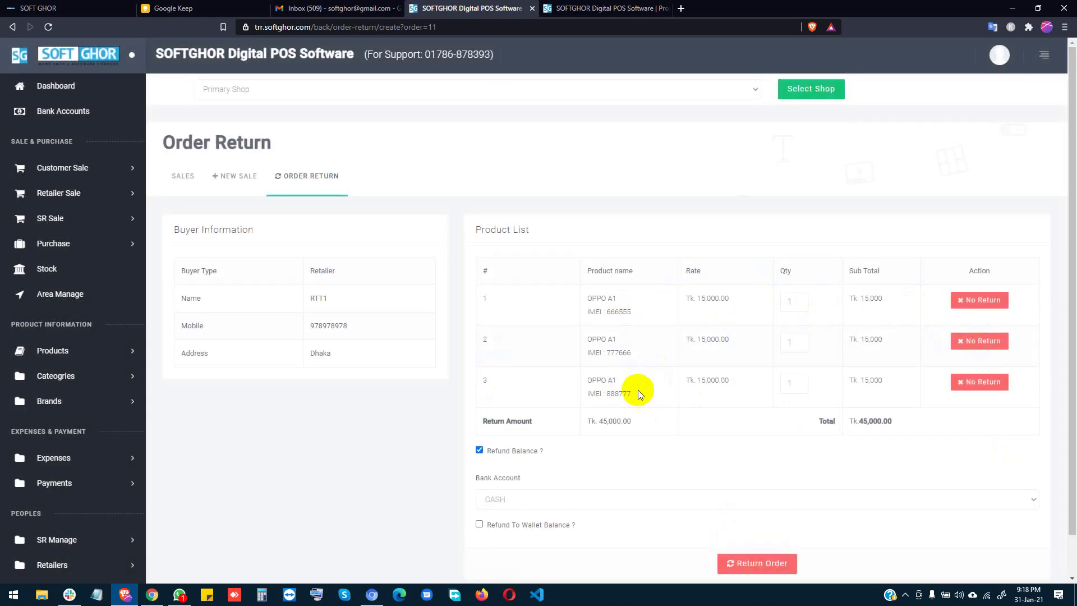
Exclude IMEIs 666555 and 777666 from the return and submit it for only the OPPO A1 with IMEI 888777
{"action": "left_click", "coordinate": [976, 301]}
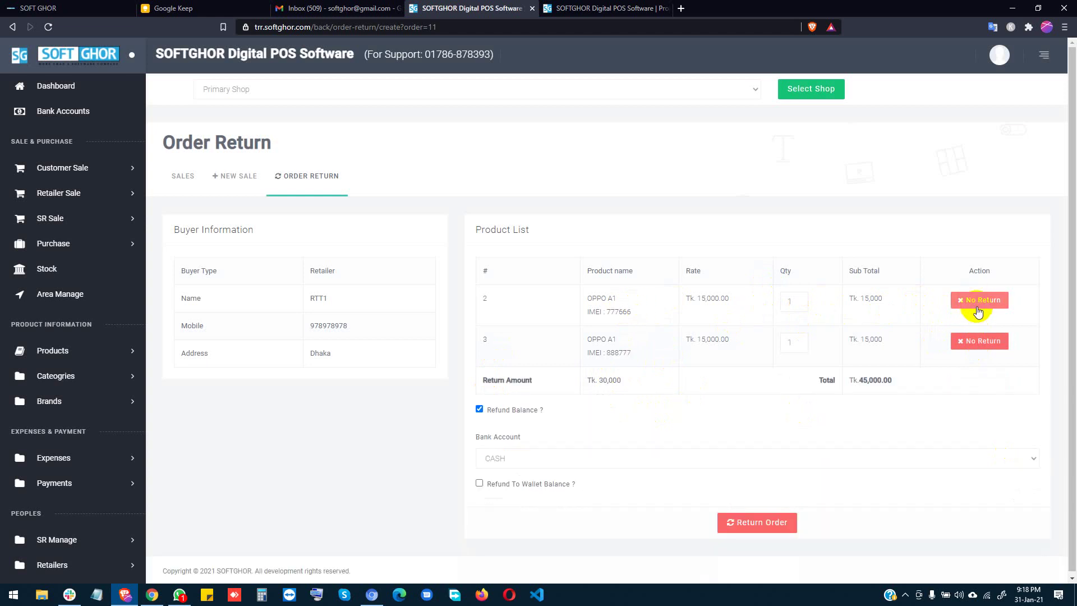
{"action": "left_click", "coordinate": [977, 303]}
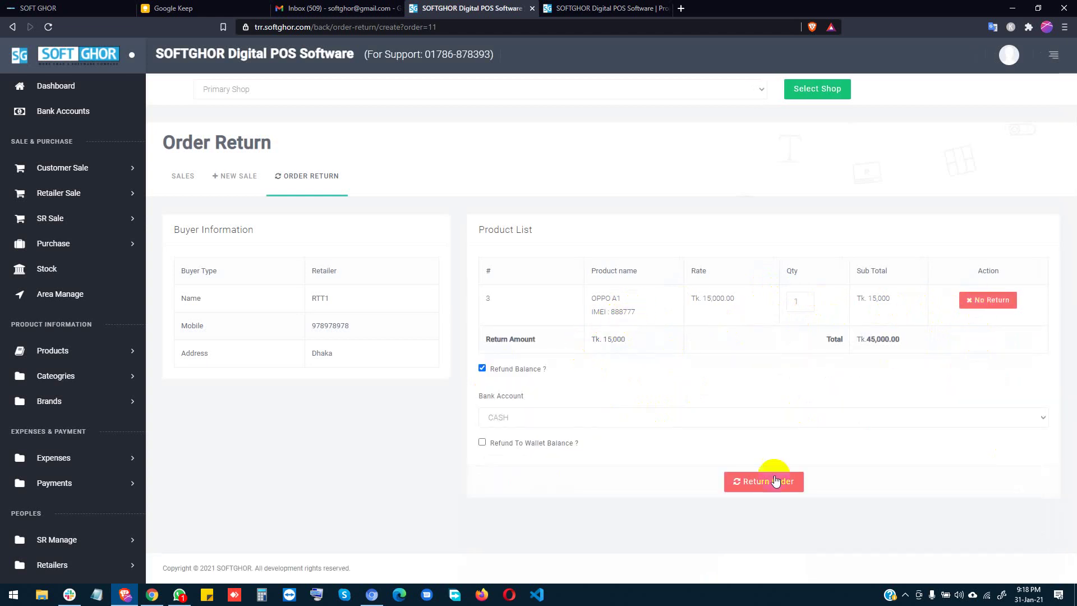
{"action": "left_click", "coordinate": [740, 483]}
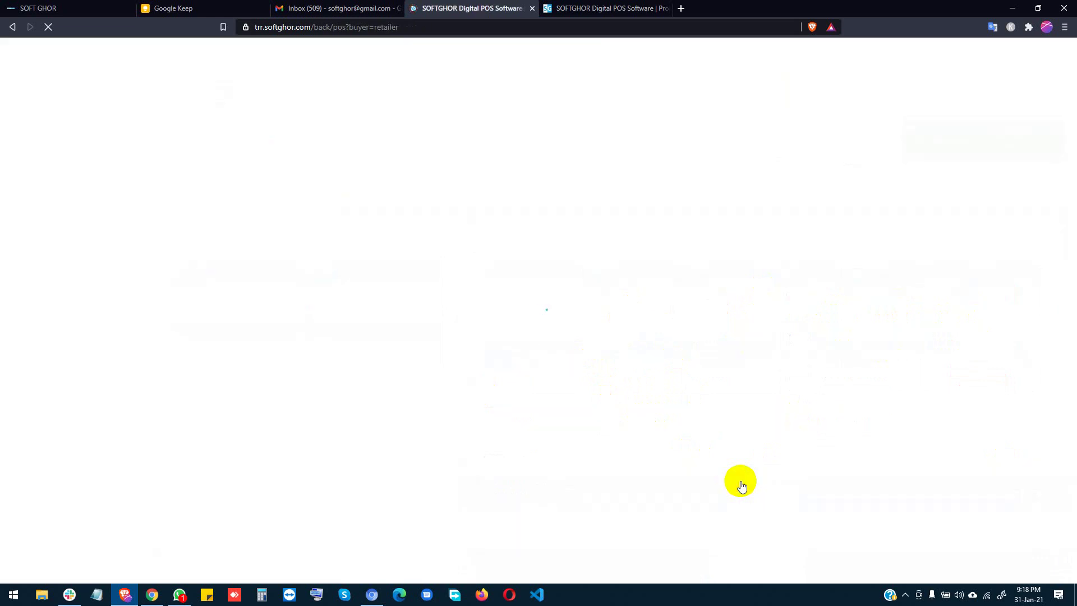
Refresh the OPPO A1 IMEI list to check the returned unit's sale status
{"action": "left_click", "coordinate": [603, 6]}
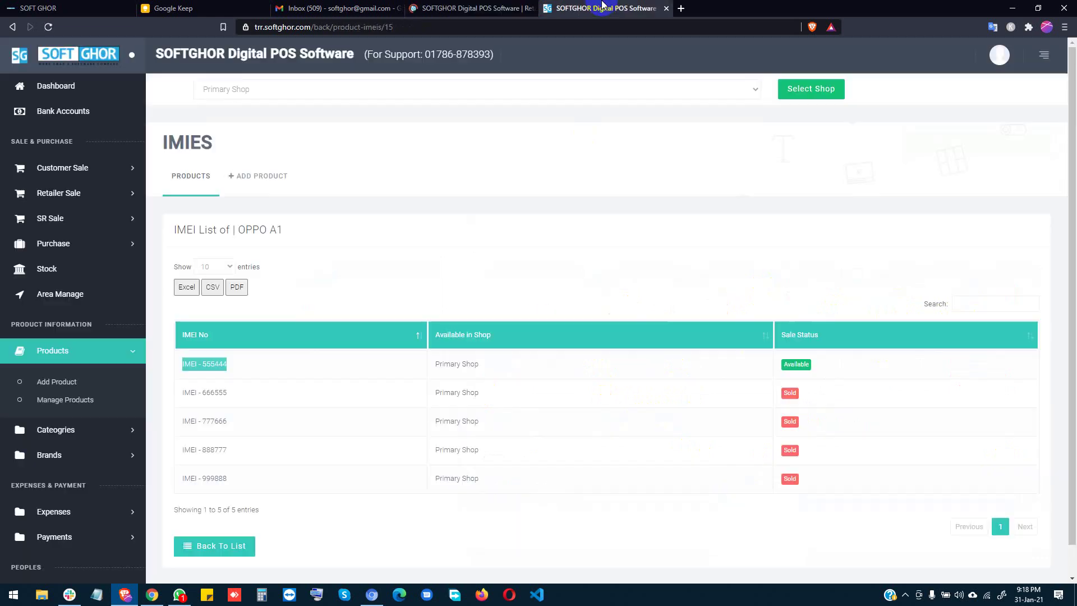
{"action": "left_click", "coordinate": [49, 28]}
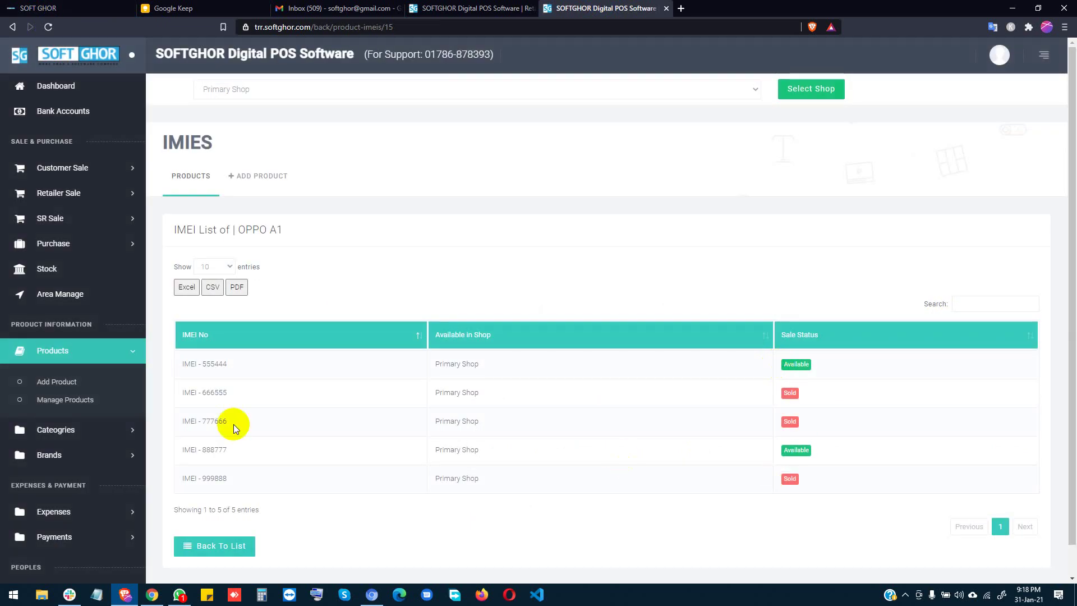
Check the OPPO A1 entry in the product stock and RTT1's due in the retailer list after the return
{"action": "left_click", "coordinate": [478, 8]}
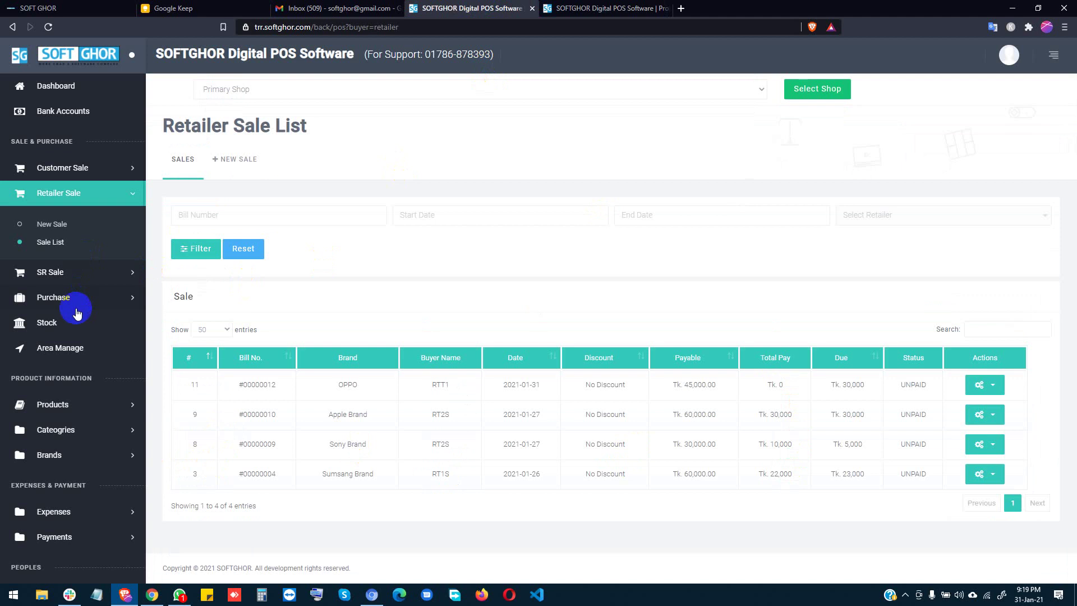
{"action": "left_click", "coordinate": [63, 329]}
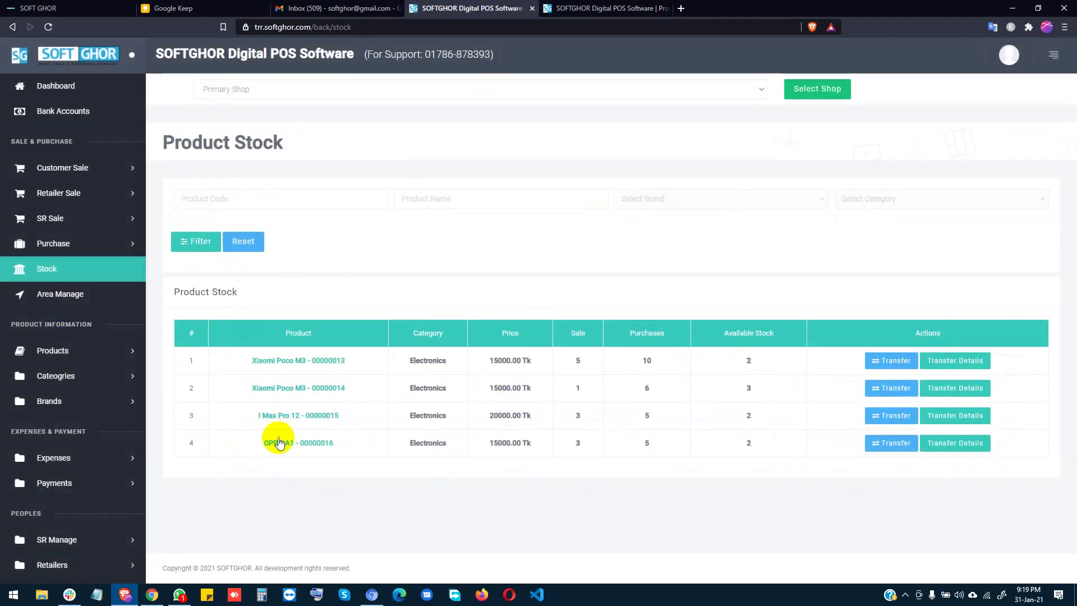
{"action": "scroll", "coordinate": [73, 457], "scroll_direction": "down", "scroll_amount": 6}
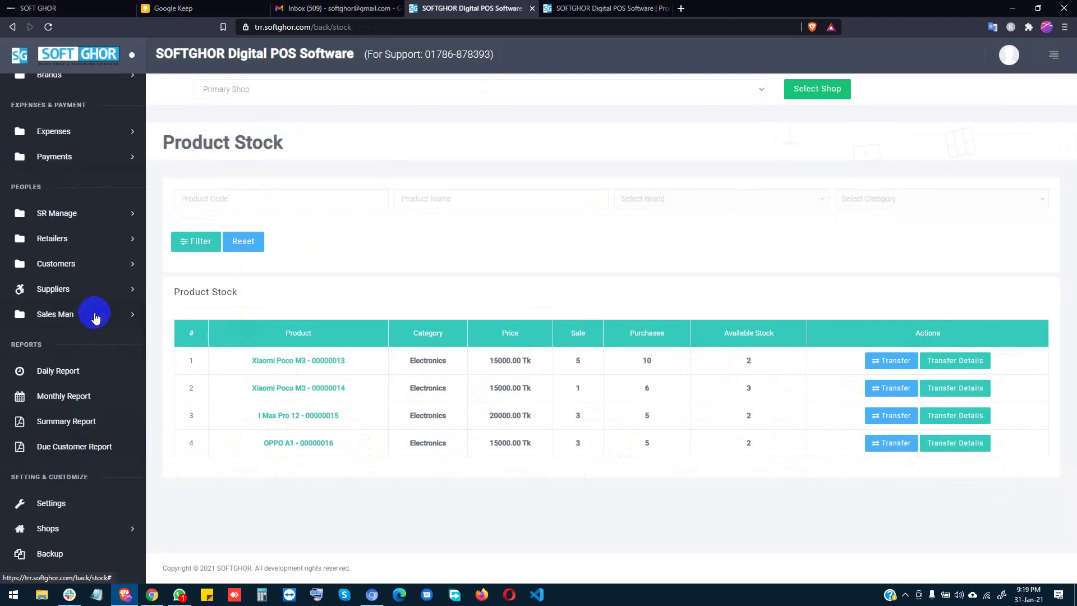
{"action": "left_click", "coordinate": [75, 237]}
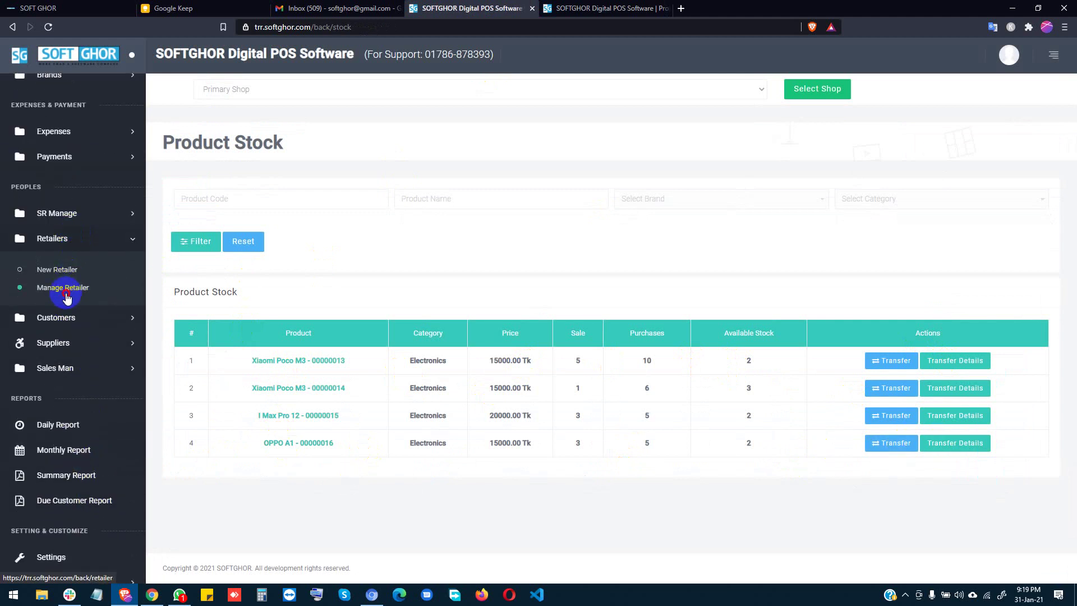
{"action": "left_click", "coordinate": [66, 287]}
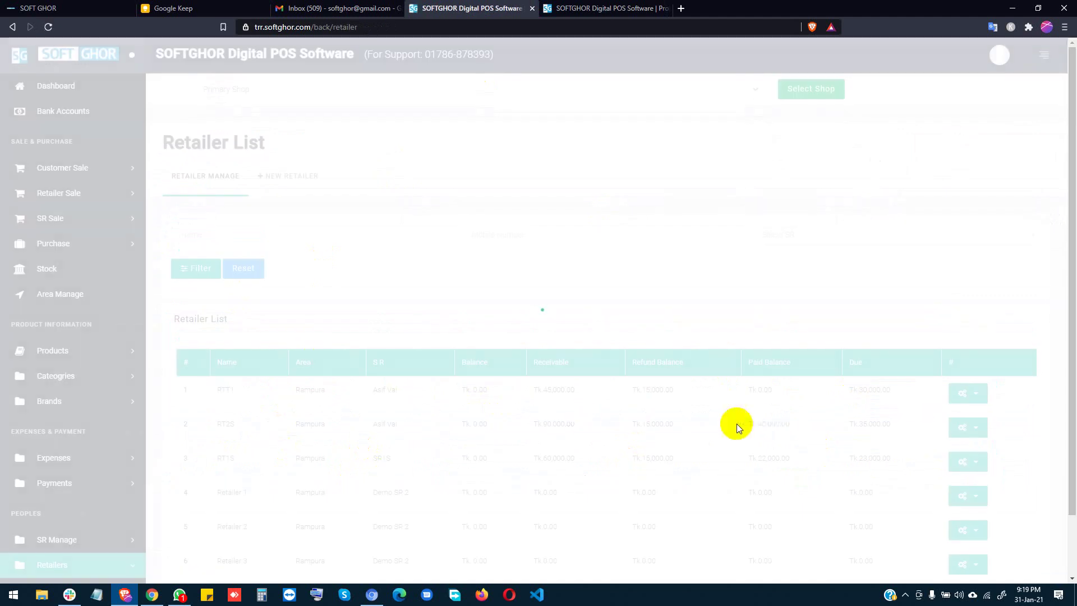
{"action": "triple_click", "coordinate": [863, 396]}
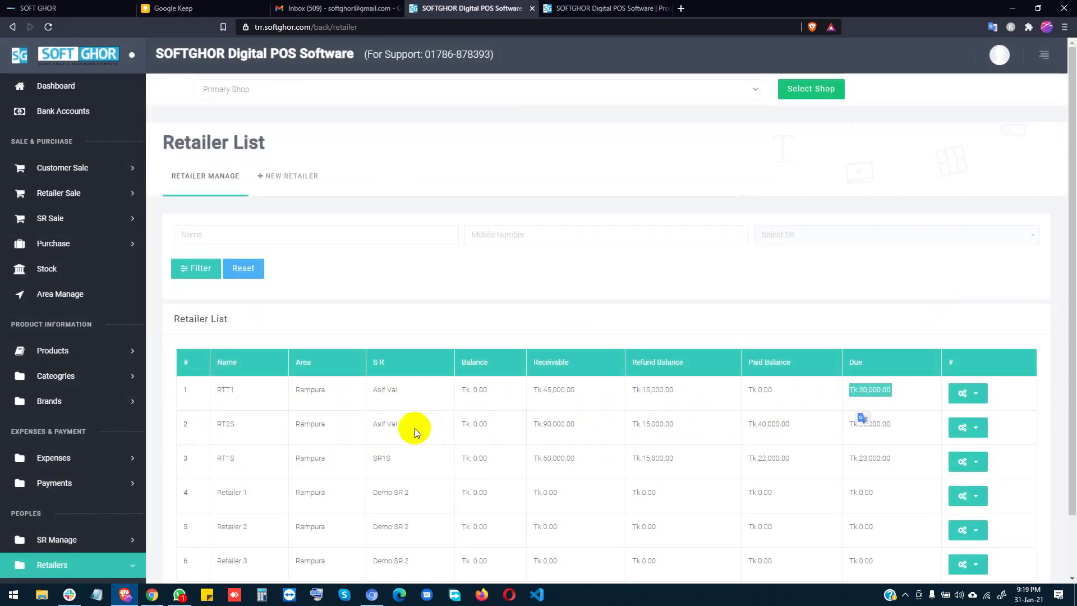
Open the dashboard and review the shop's sales, purchase, profit, receivable and payable summaries
{"action": "left_click", "coordinate": [67, 86]}
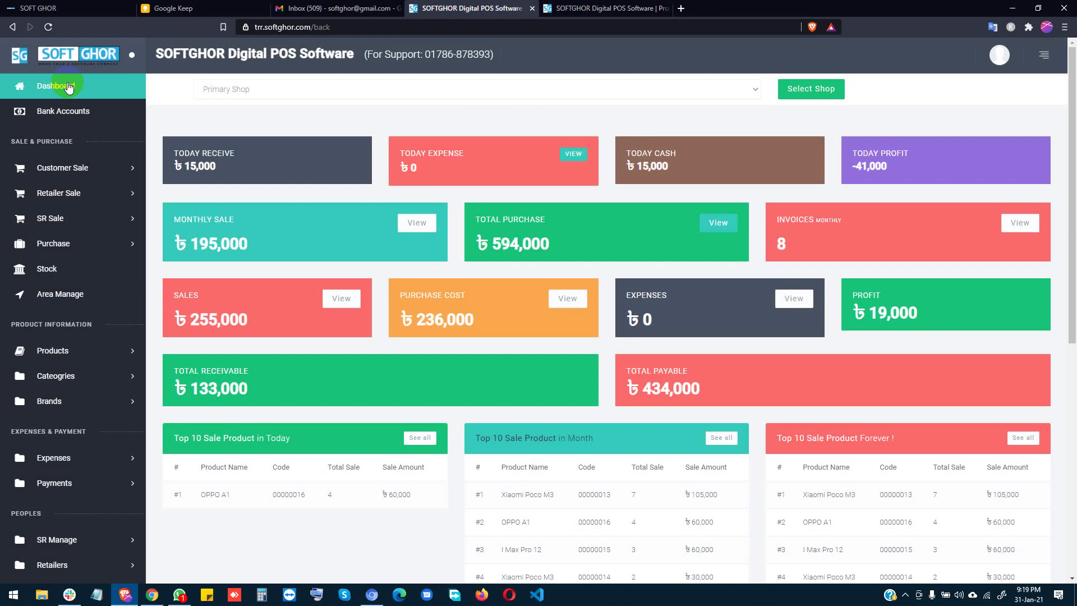
{"action": "scroll", "coordinate": [34, 252], "scroll_direction": "down", "scroll_amount": 4}
{"action": "left_click", "coordinate": [110, 325]}
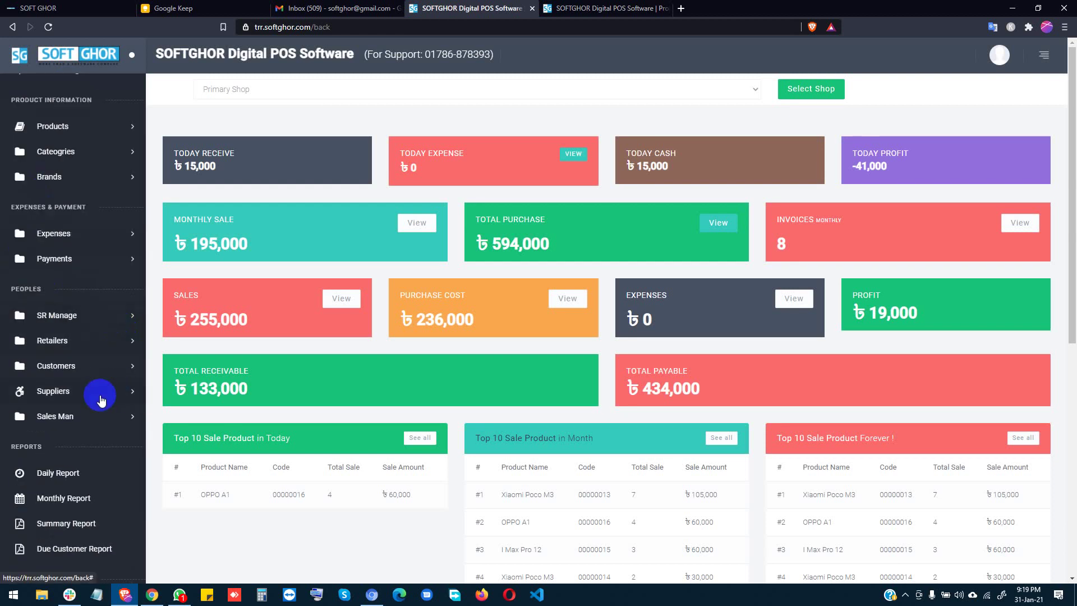
{"action": "scroll", "coordinate": [100, 397], "scroll_direction": "up", "scroll_amount": 4}
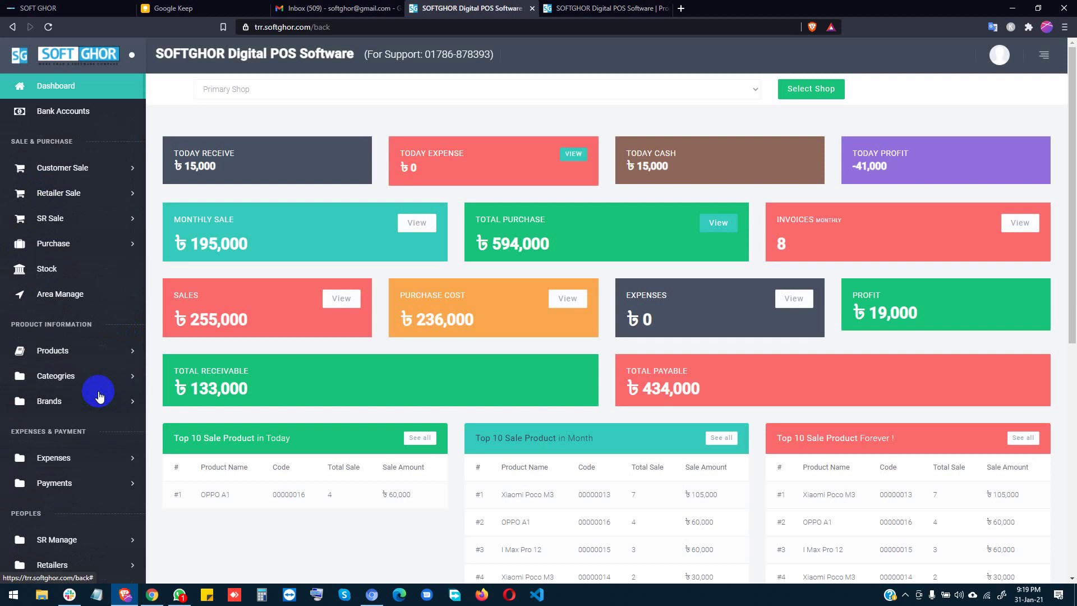